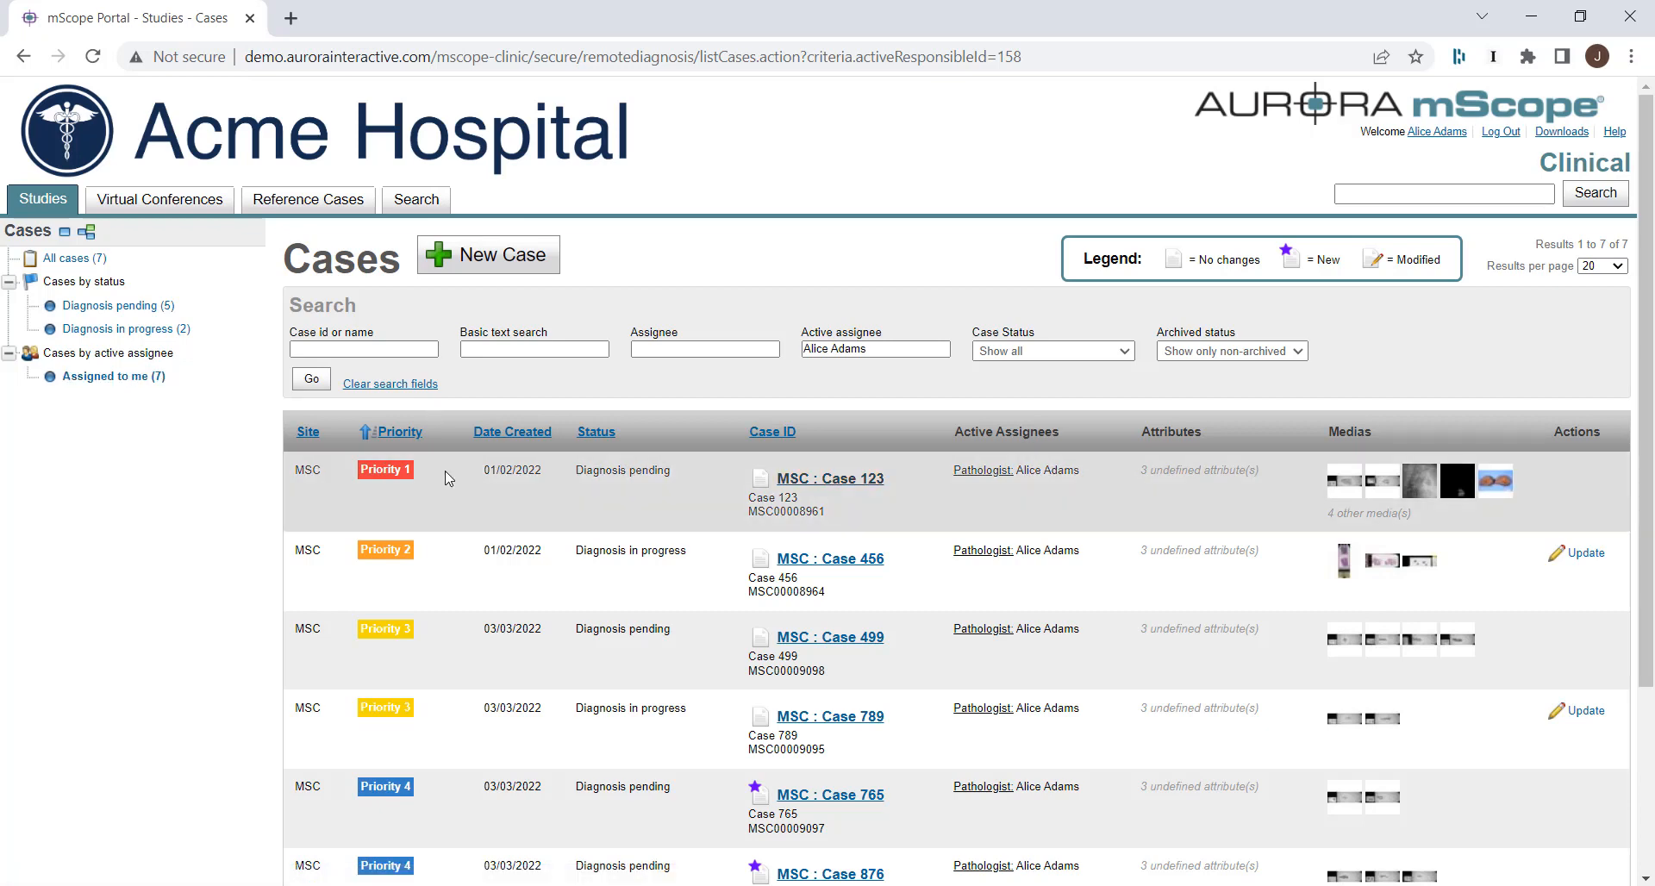
Review the list of assigned cases and open Case 123, the Priority 1 case.
scroll(445, 478, "down", 1)
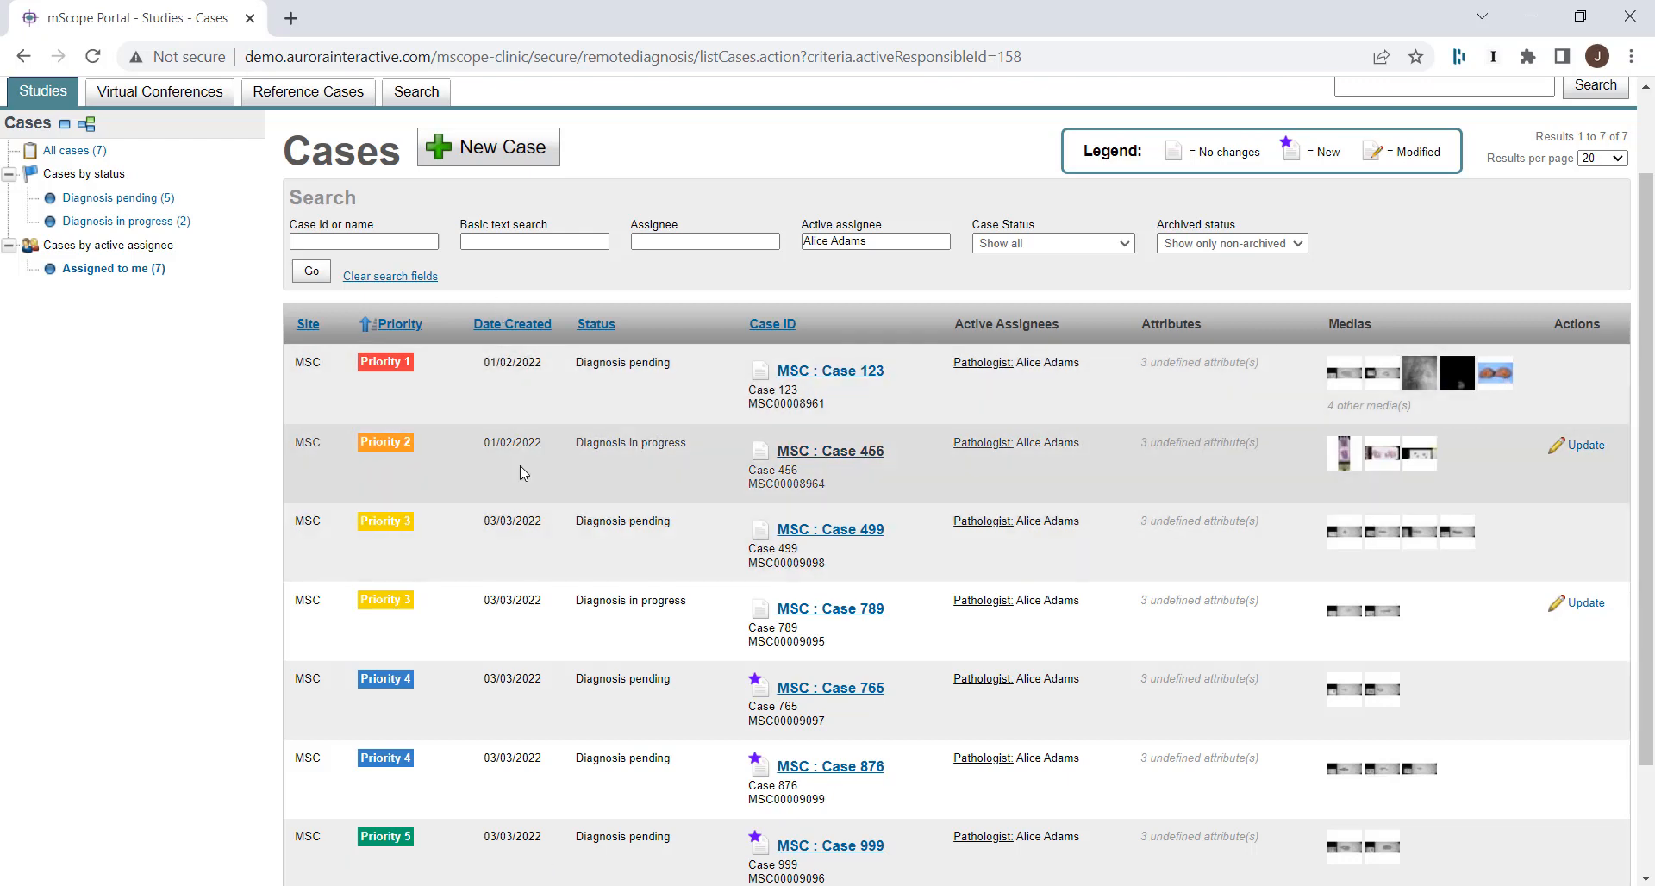
scroll(520, 473, "up", 1)
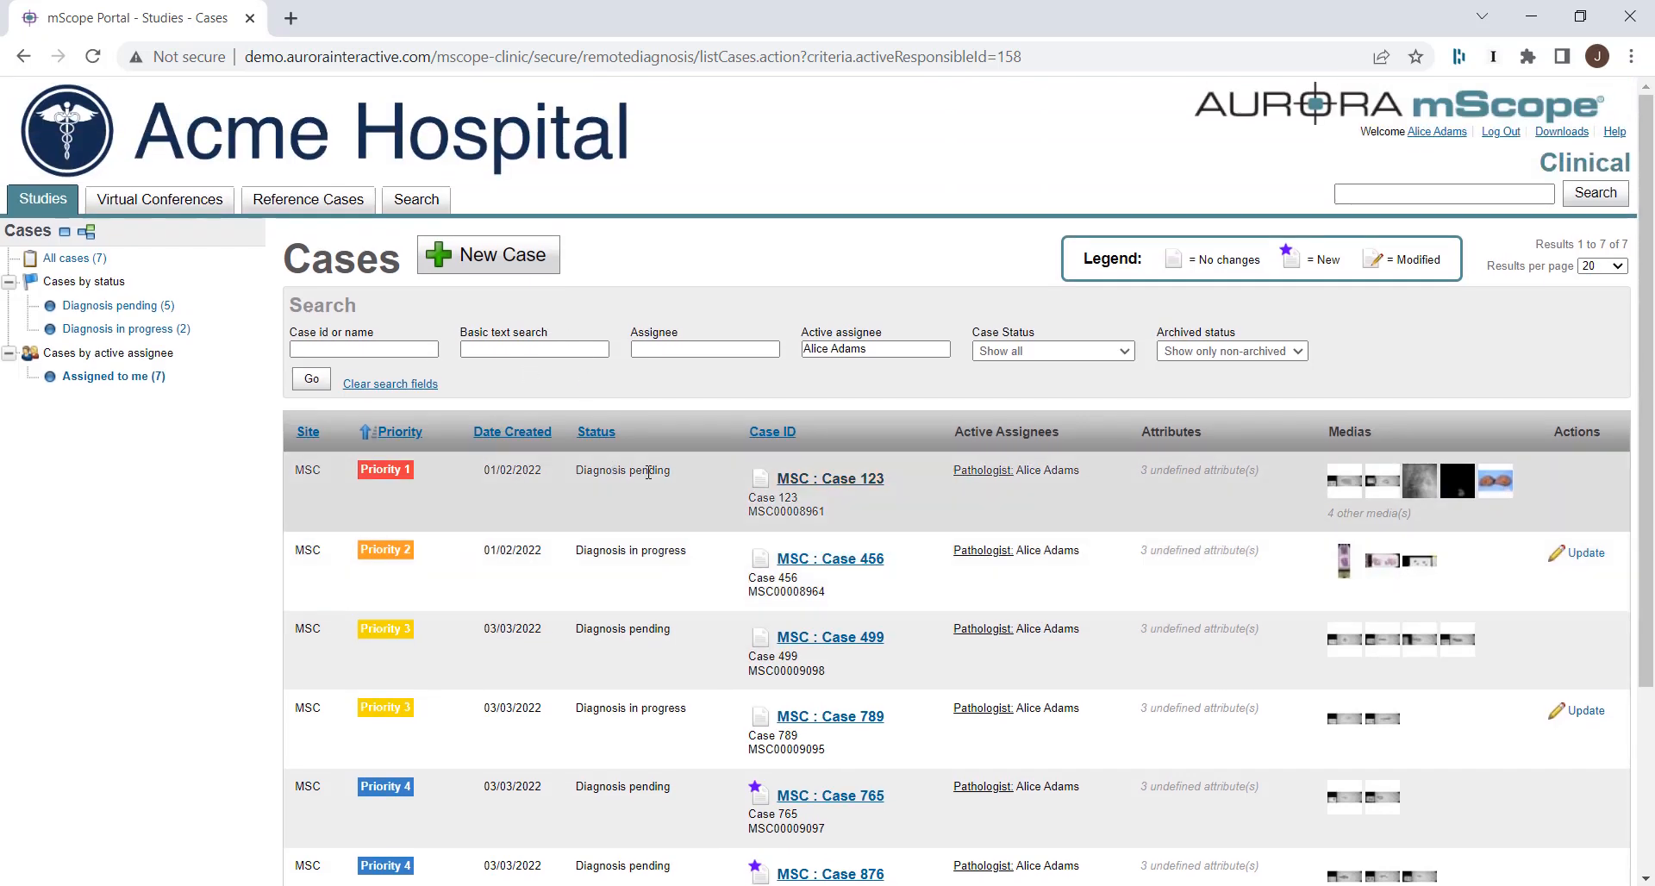
left_click(848, 480)
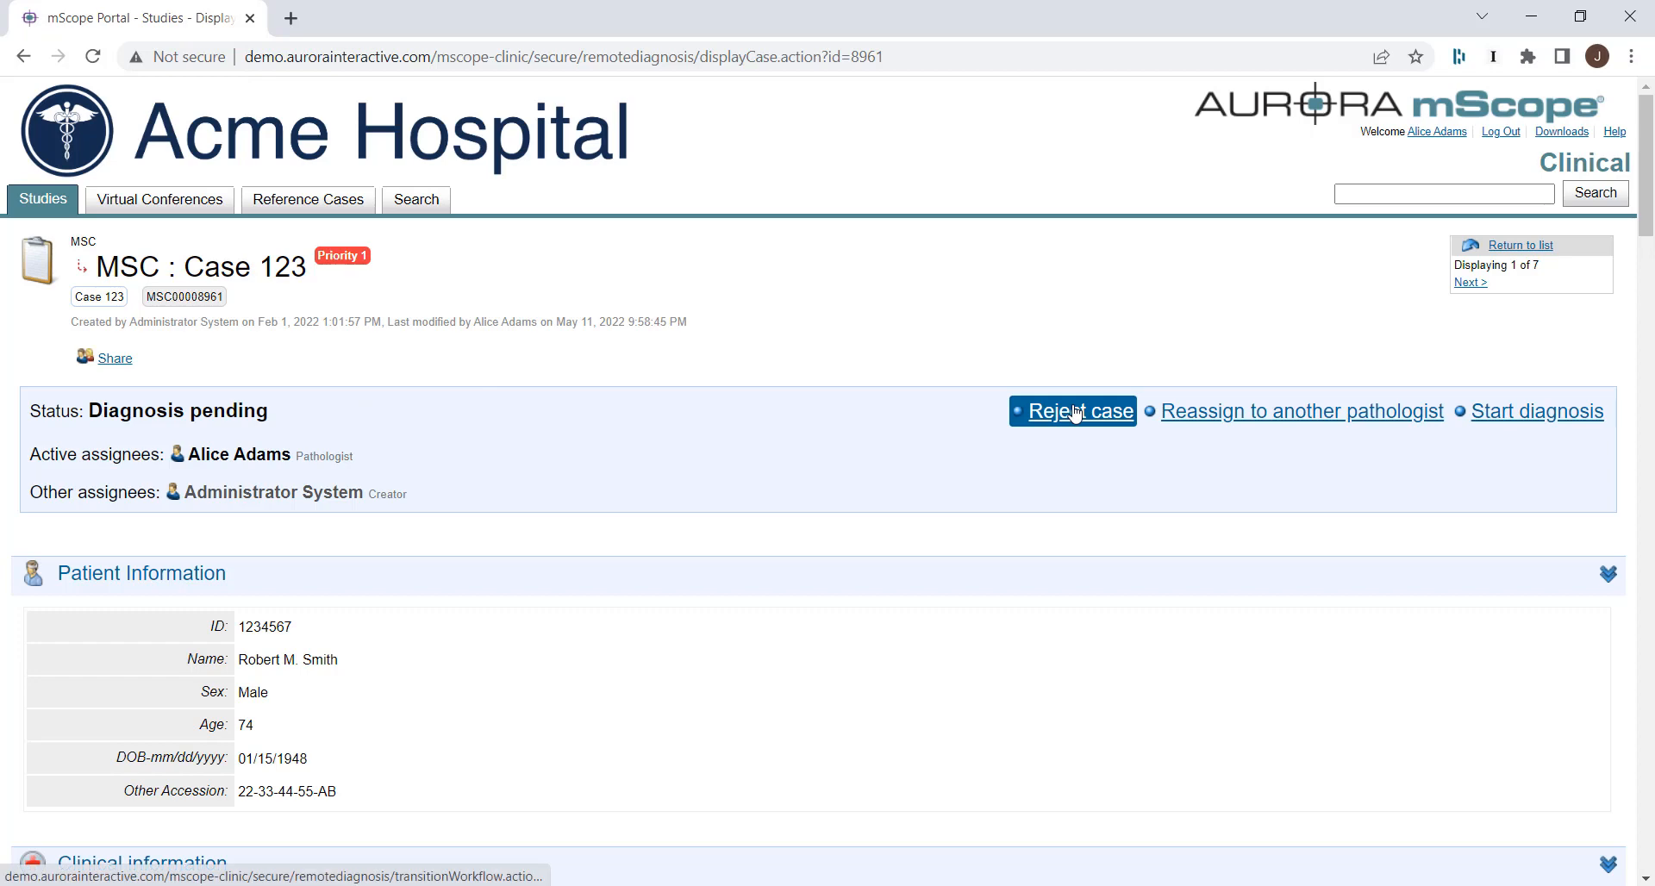
View the pathologists available for reassigning Case 123, and cancel the reassignment.
left_click(1215, 416)
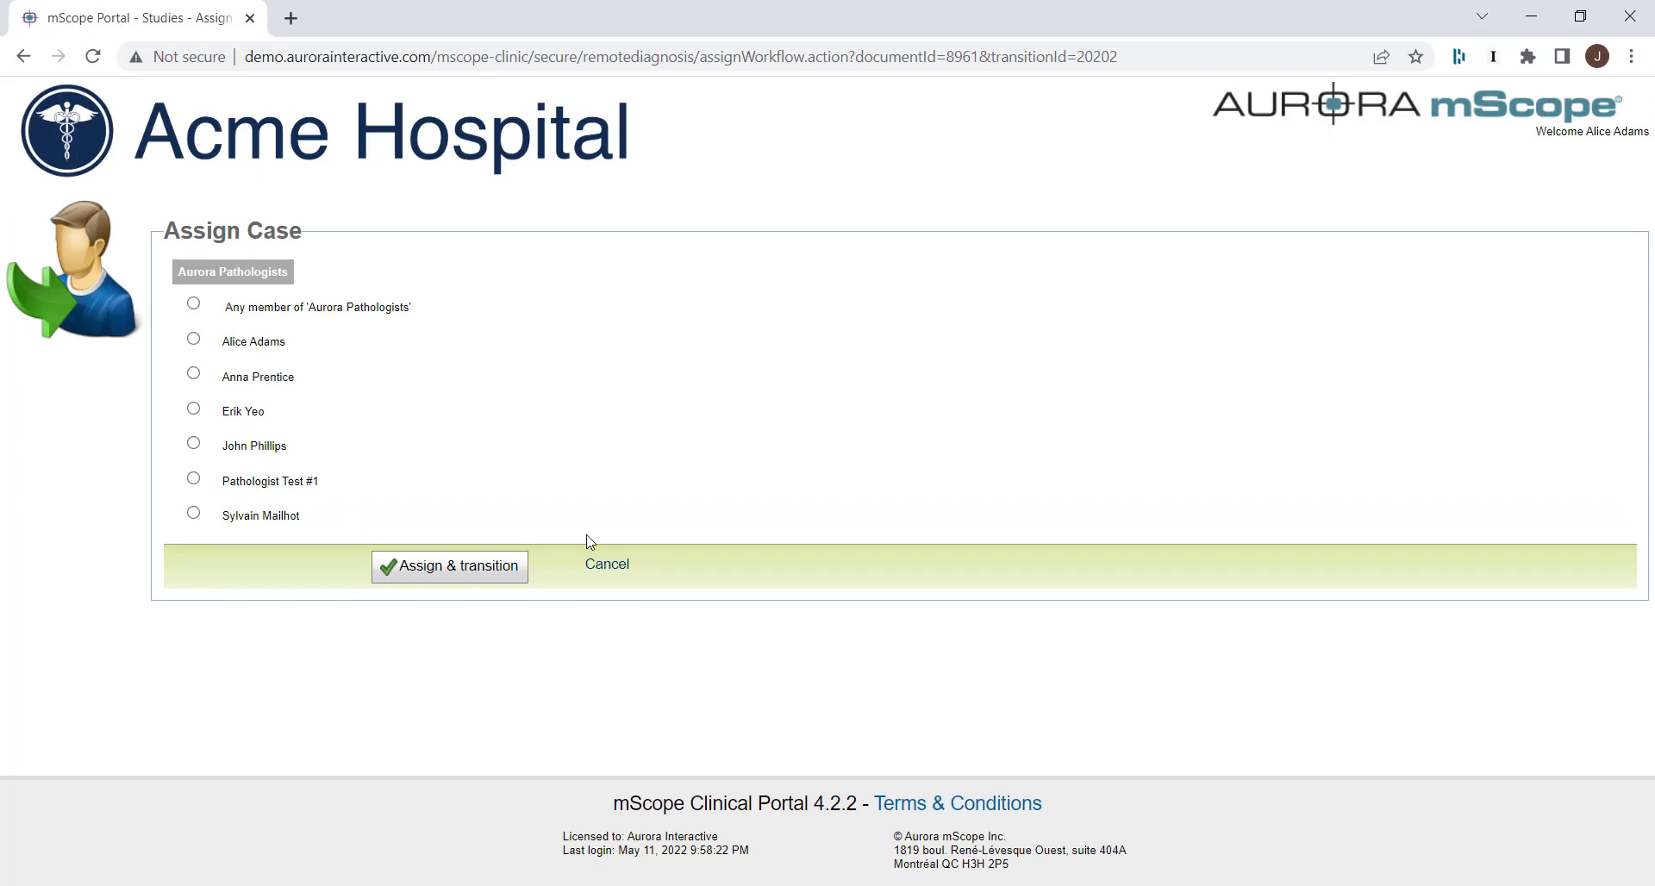
left_click(622, 565)
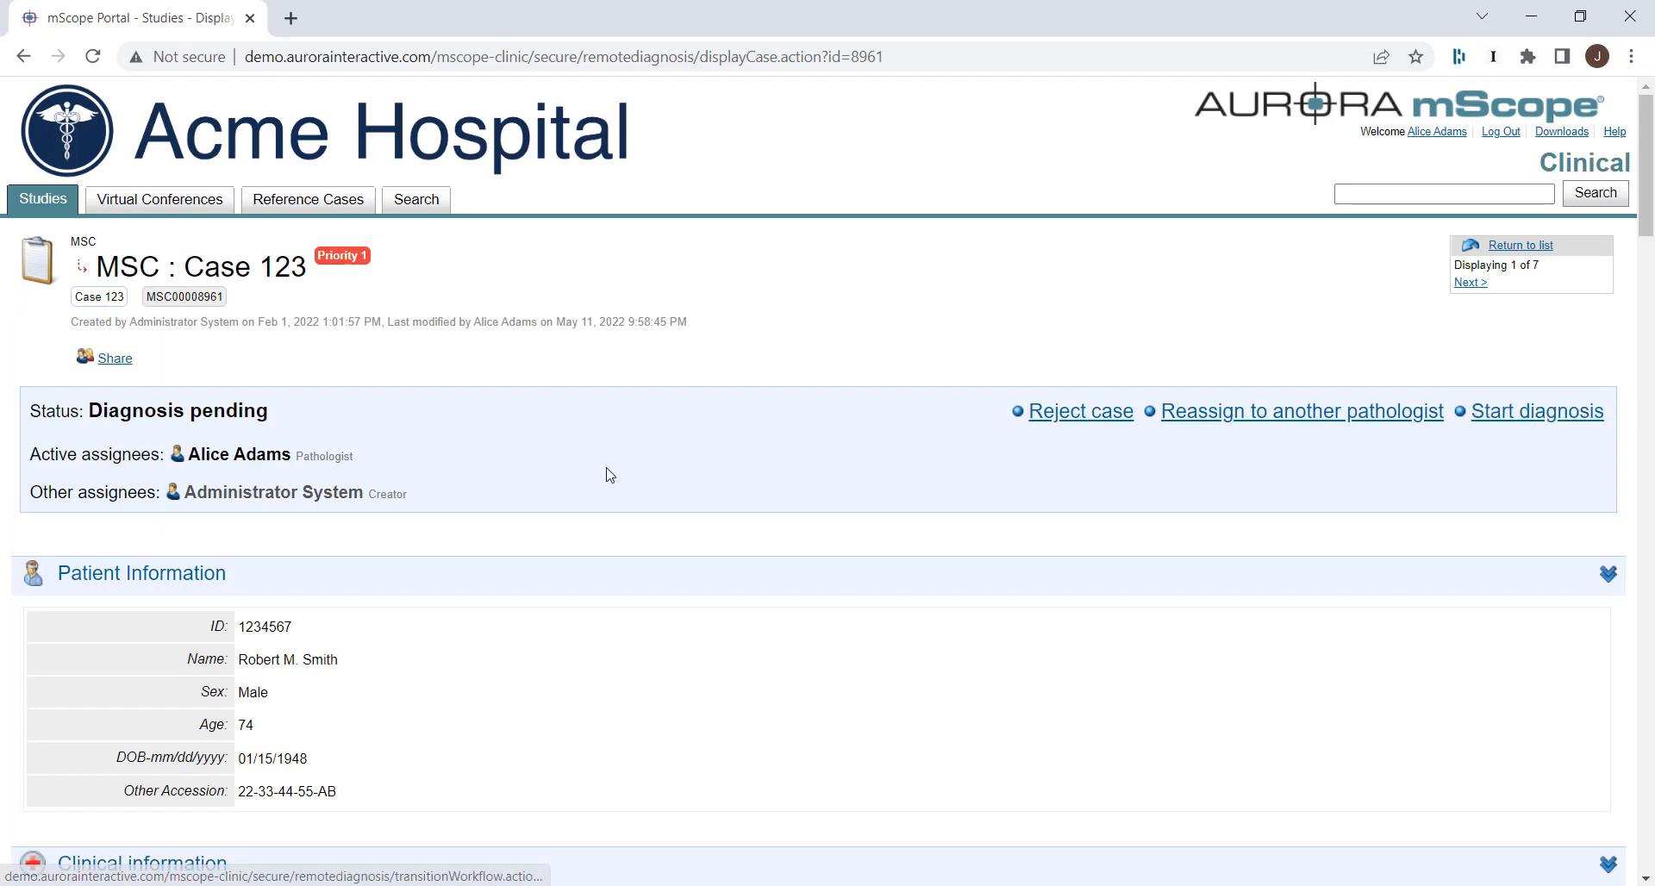
Look through the Case 123 record and start its diagnosis.
scroll(565, 445, "down", 4)
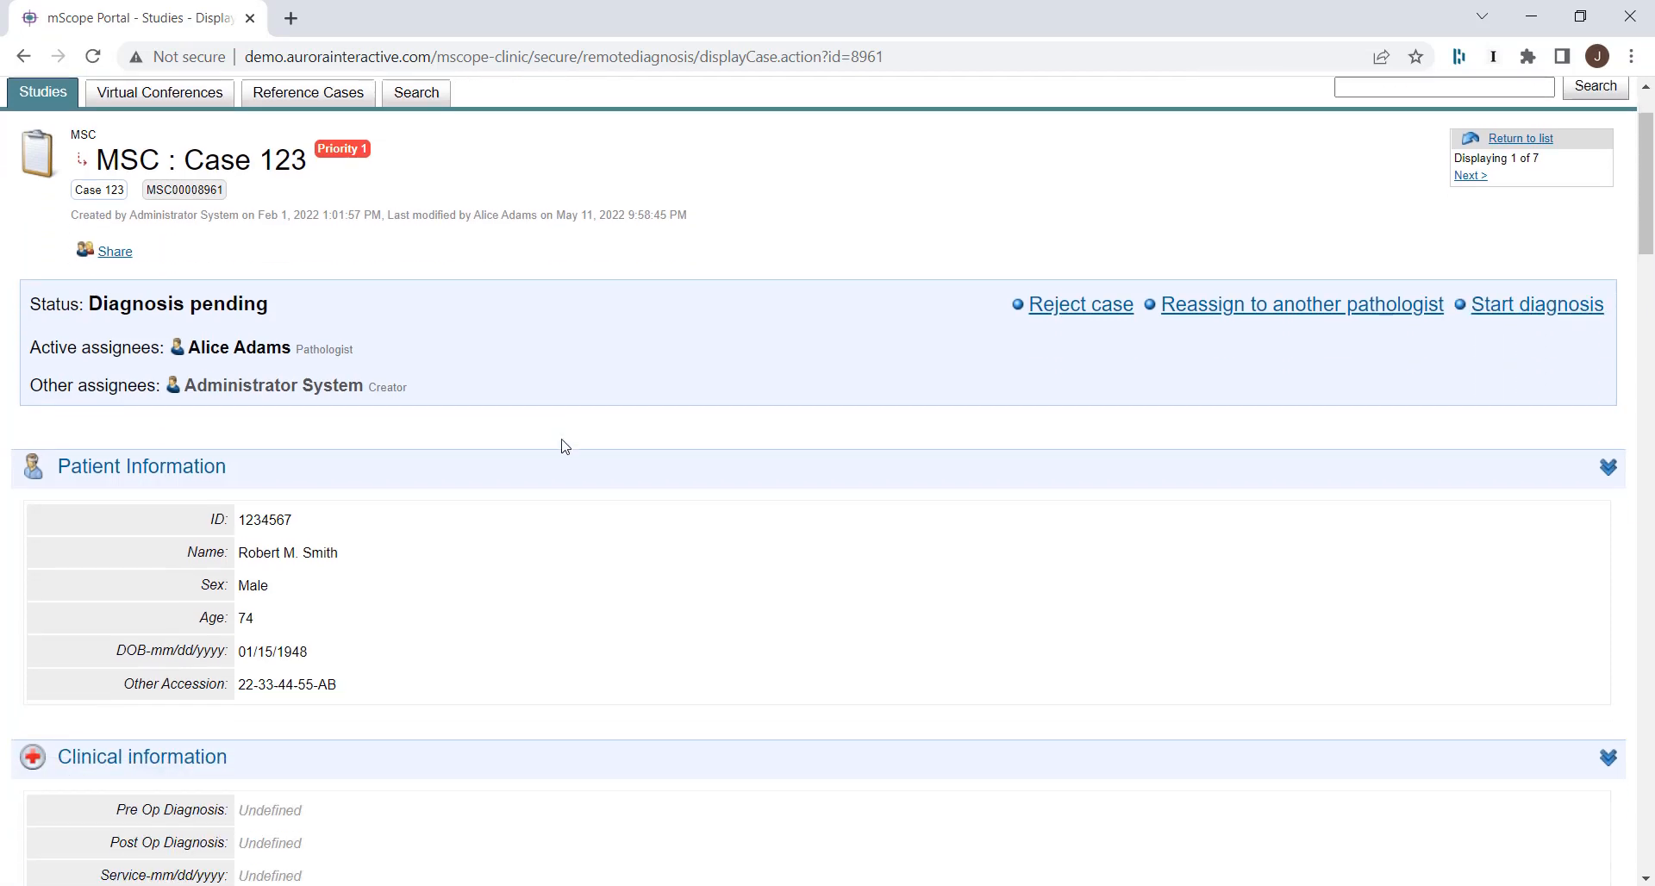
scroll(232, 414, "down", 13)
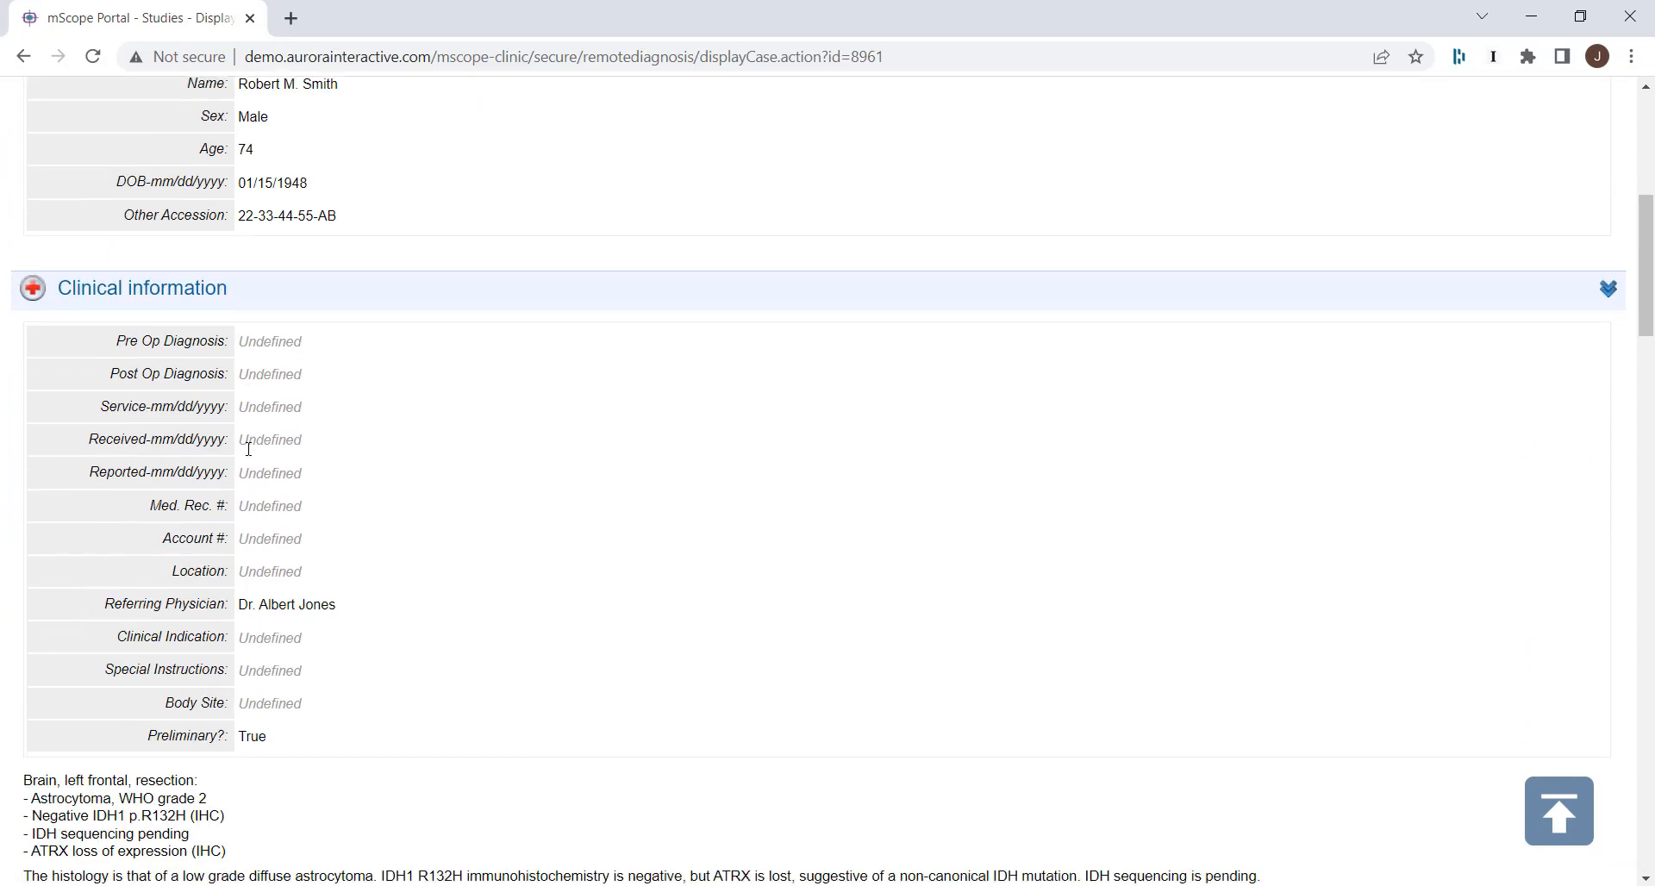
scroll(226, 410, "down", 16)
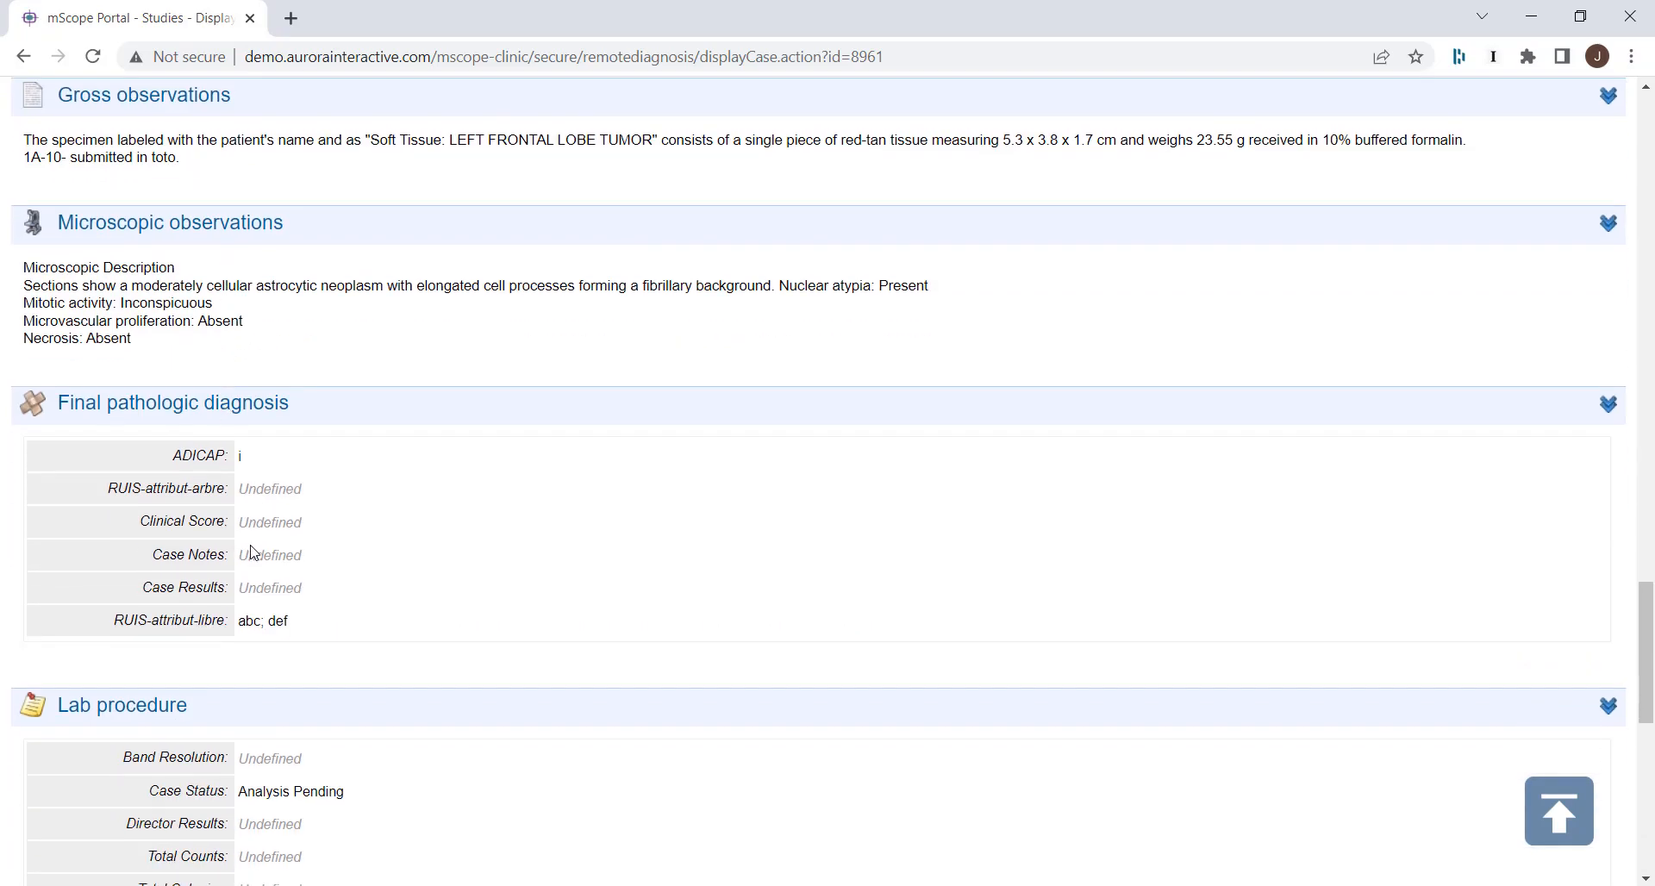
scroll(253, 552, "up", 20)
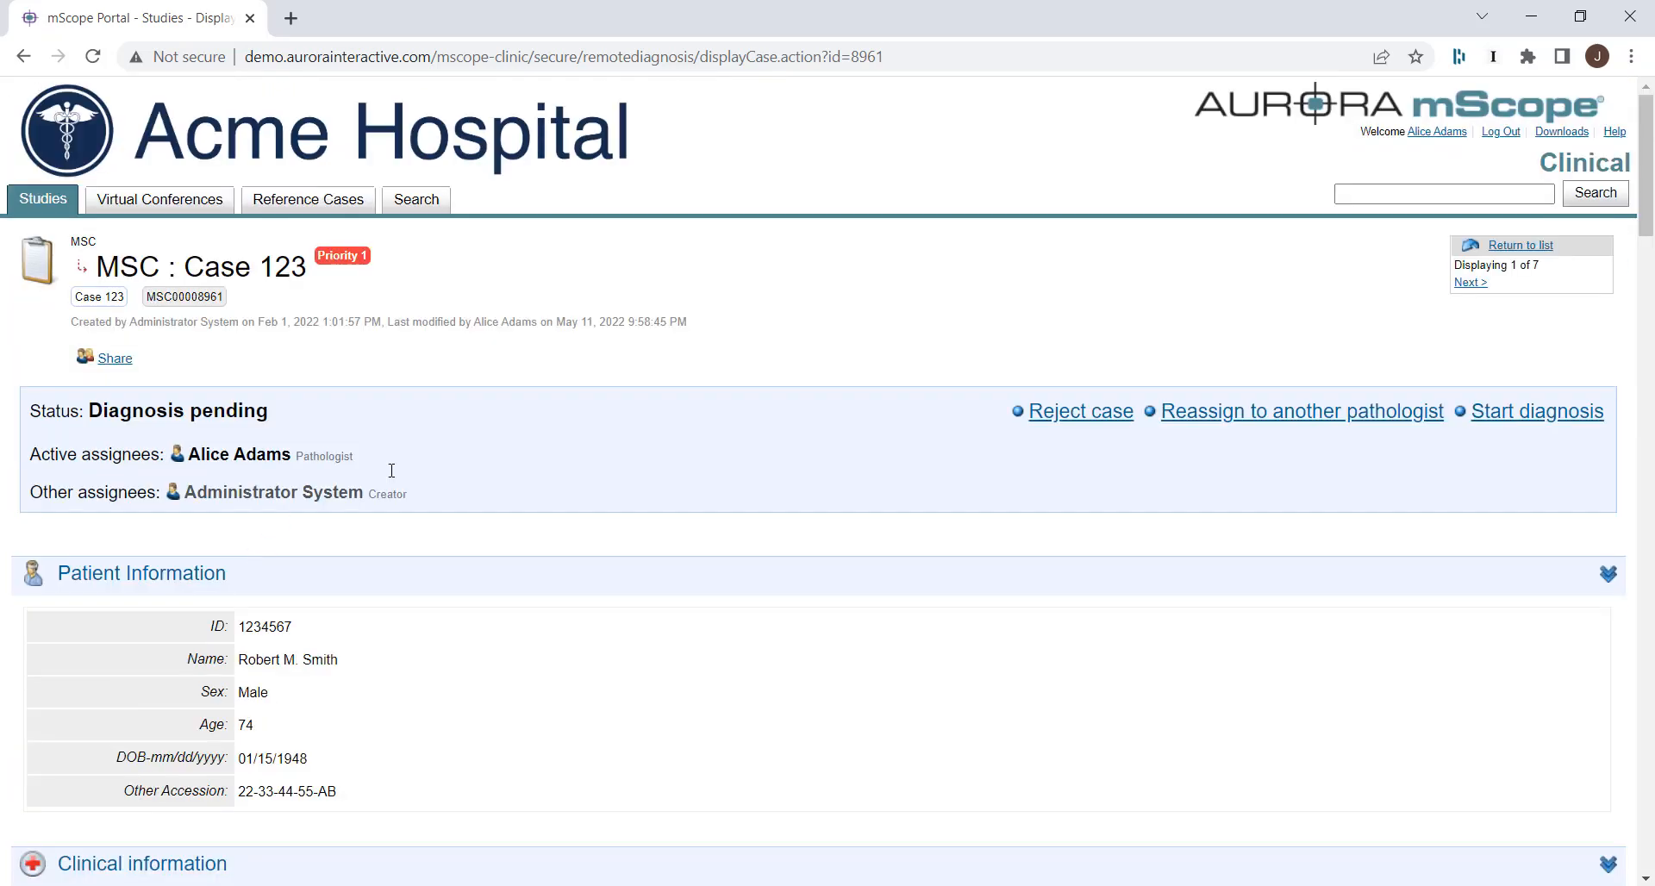
left_click(1500, 414)
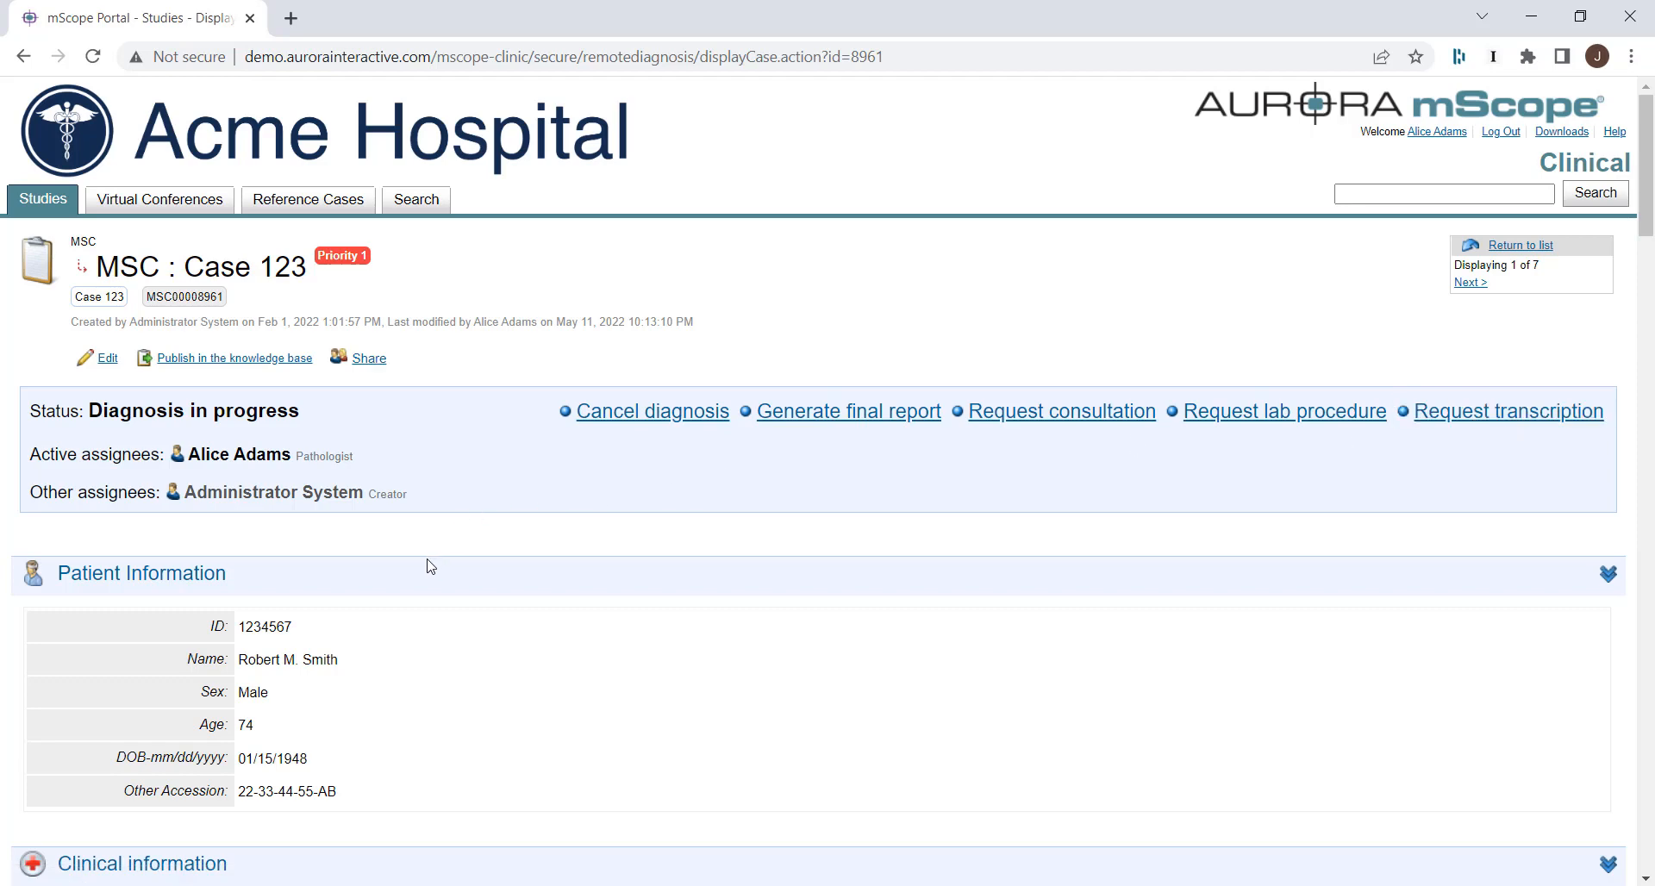
Examine the patient information and the clinical information of Case 123, including the clinical notes.
scroll(430, 566, "down", 1)
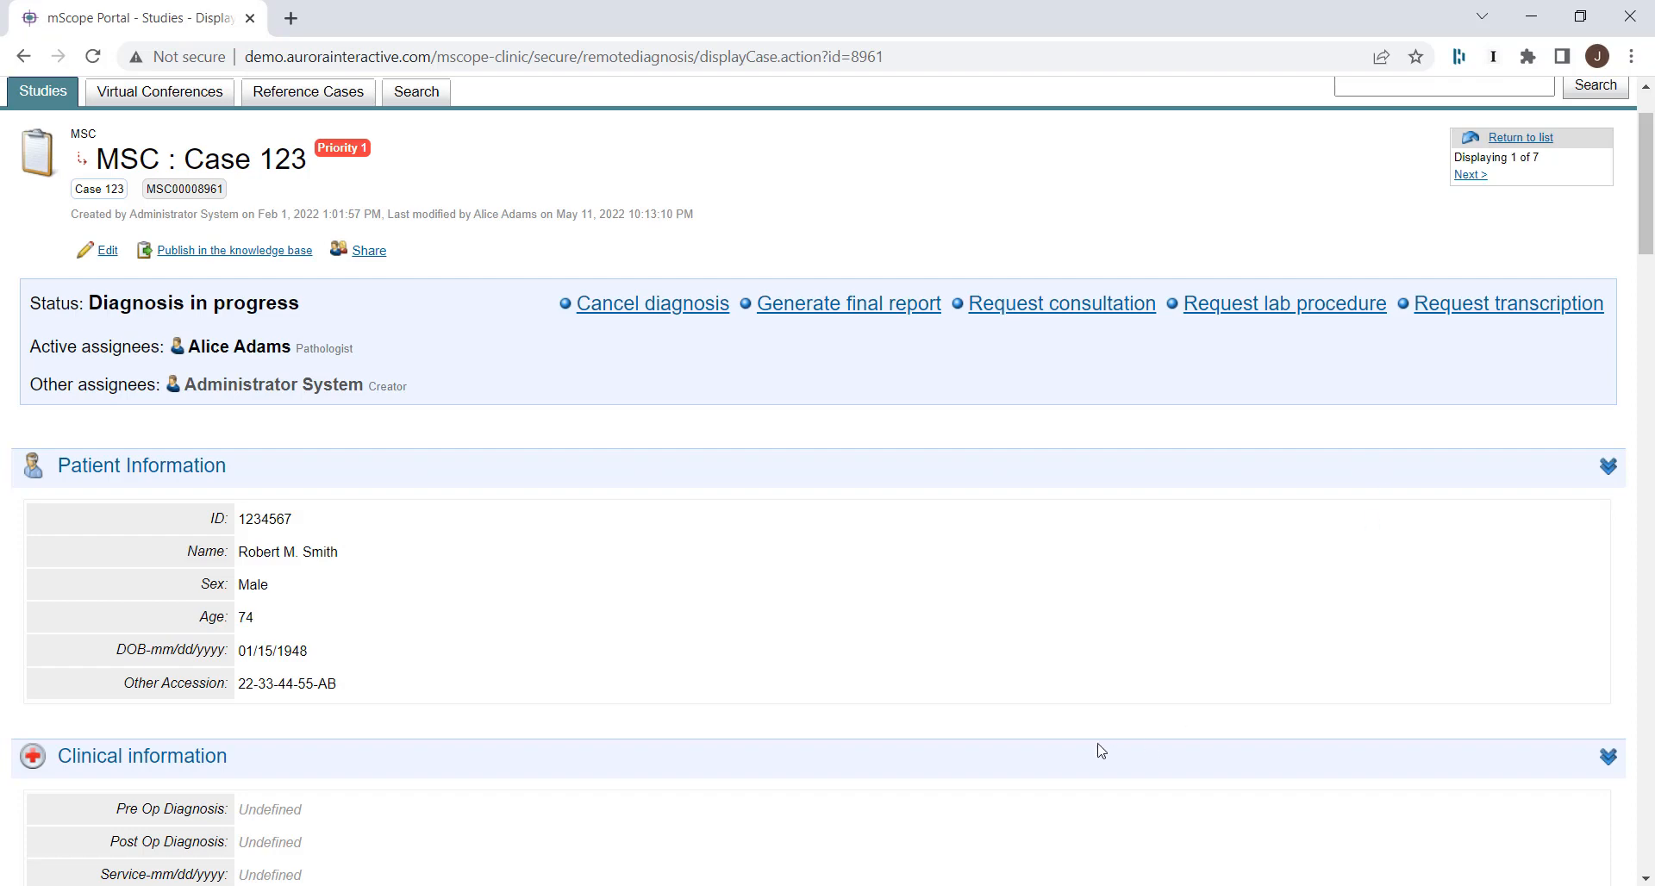
scroll(1097, 753, "down", 2)
scroll(406, 473, "down", 2)
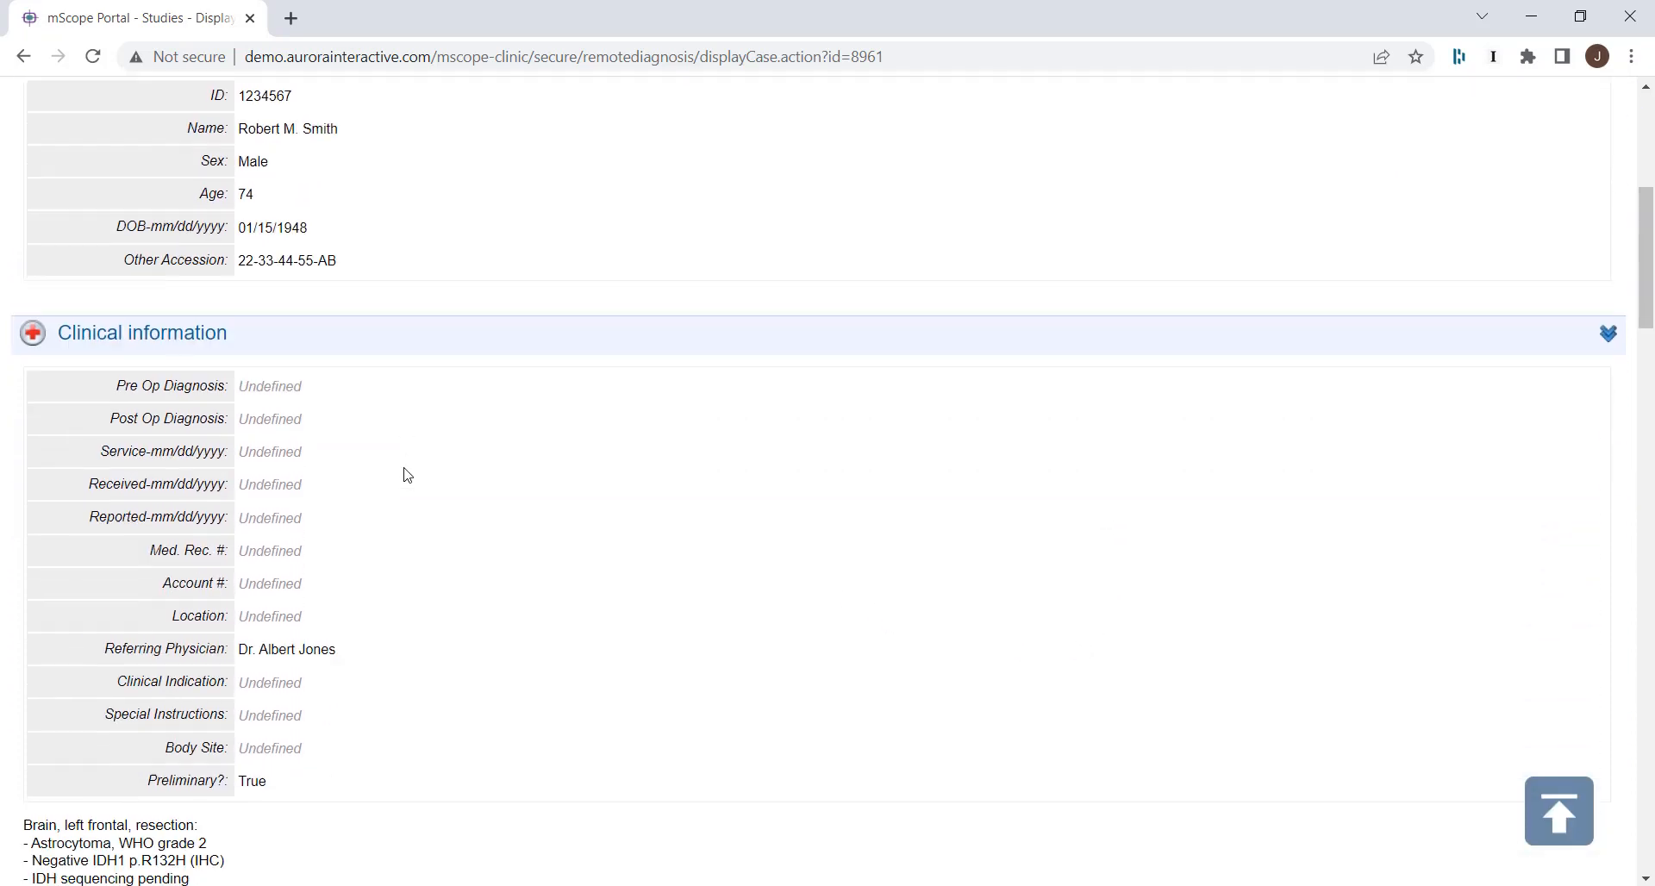
scroll(185, 318, "up", 1)
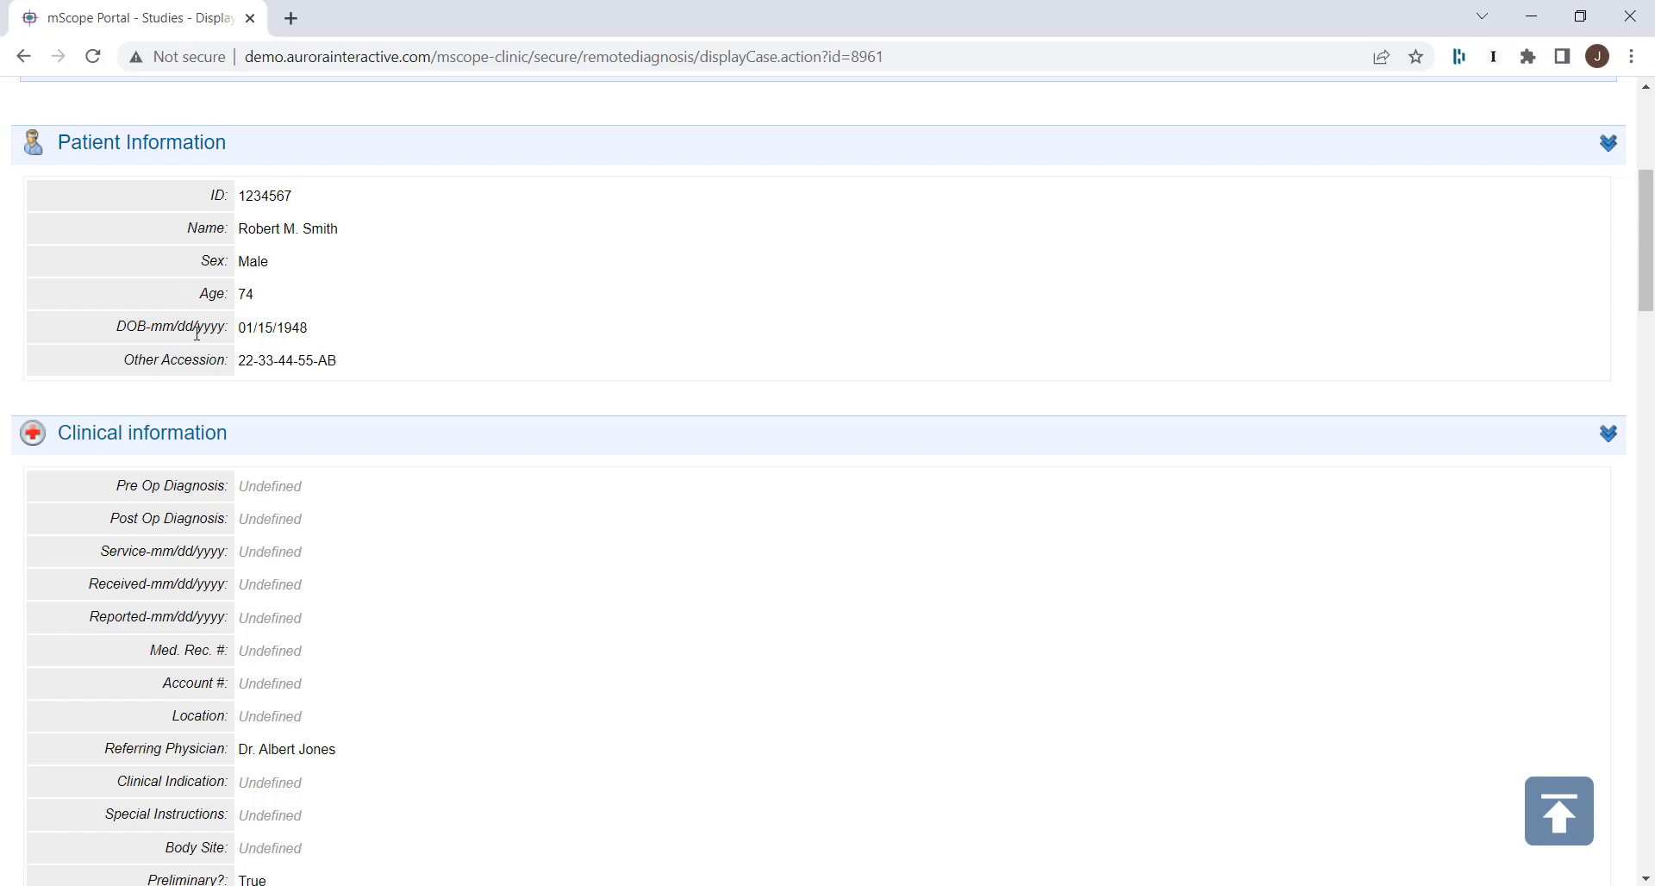
scroll(259, 448, "down", 2)
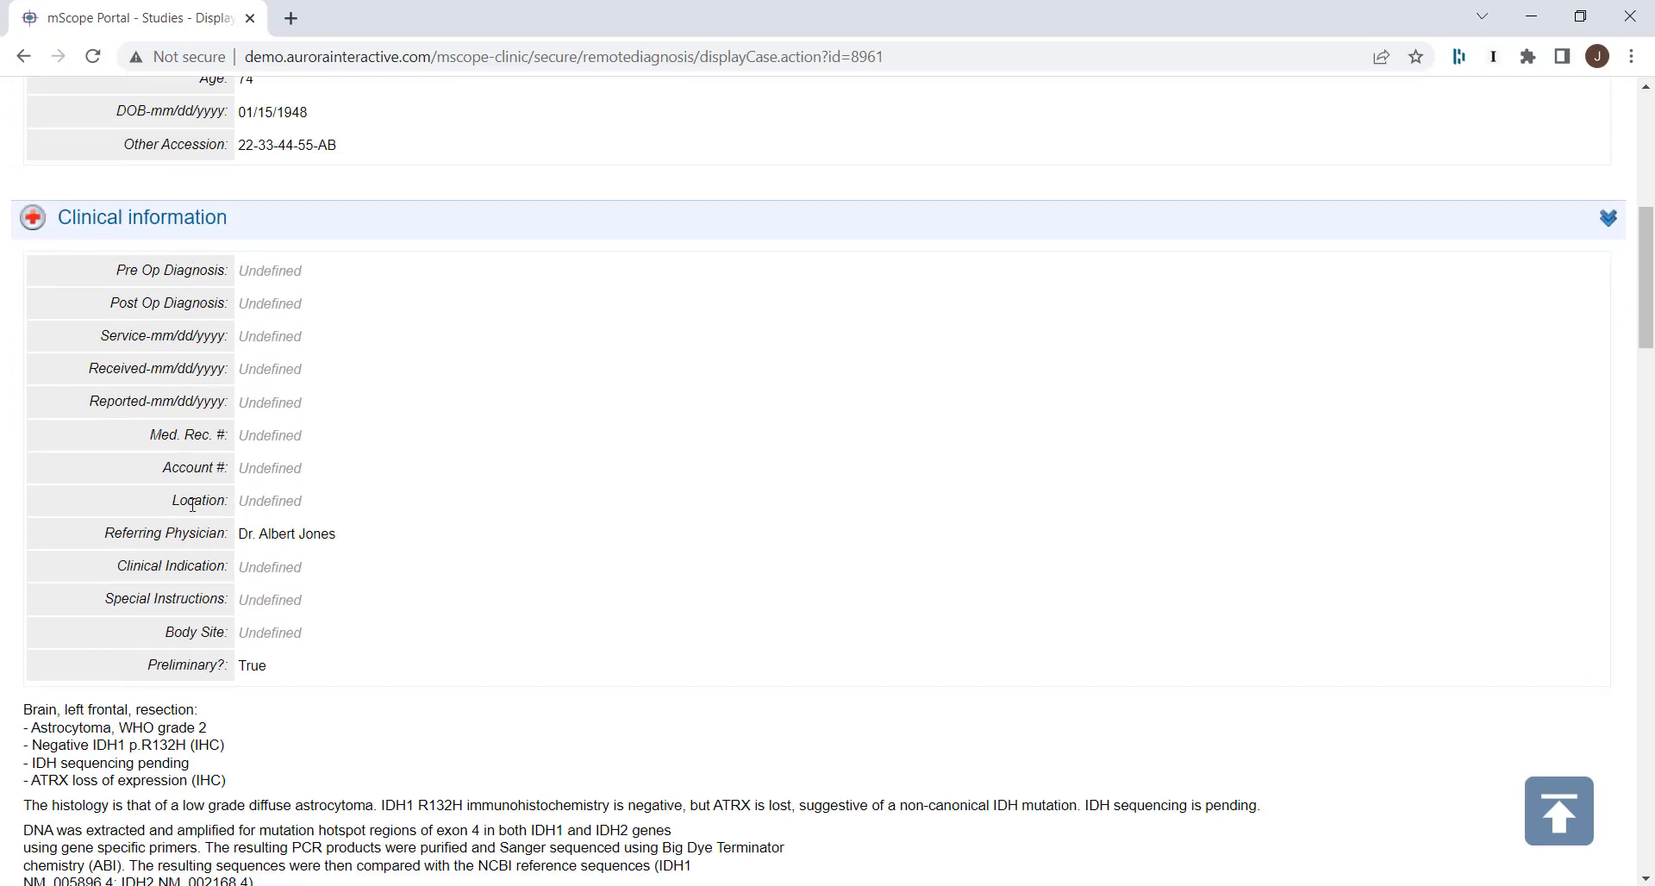
scroll(199, 632, "down", 2)
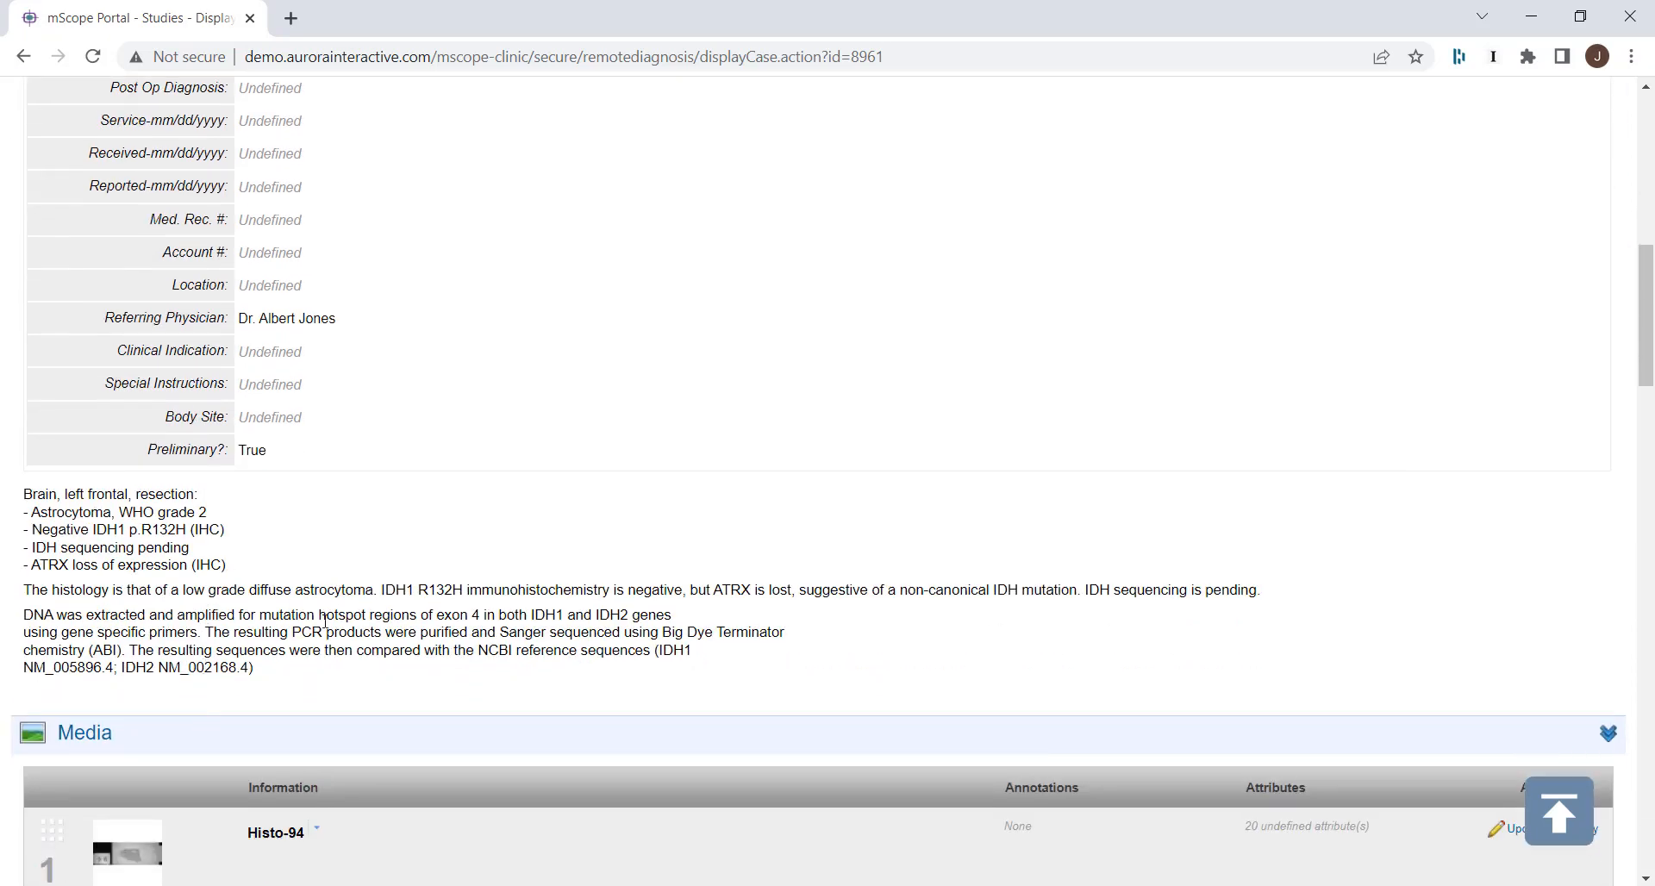
scroll(375, 443, "up", 3)
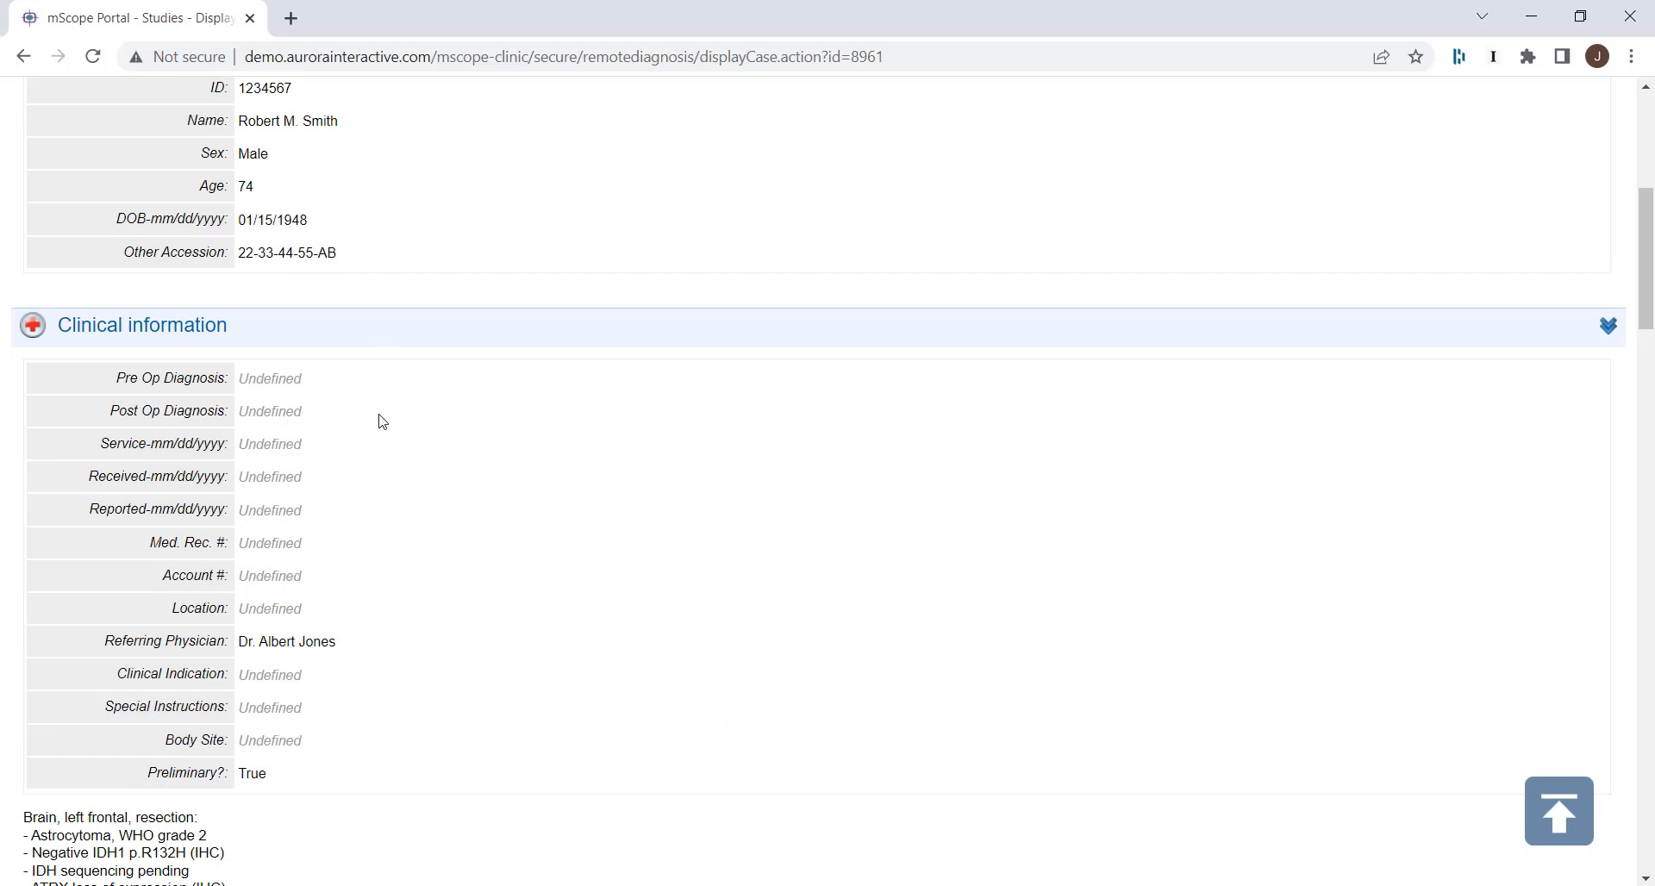
scroll(391, 587, "down", 3)
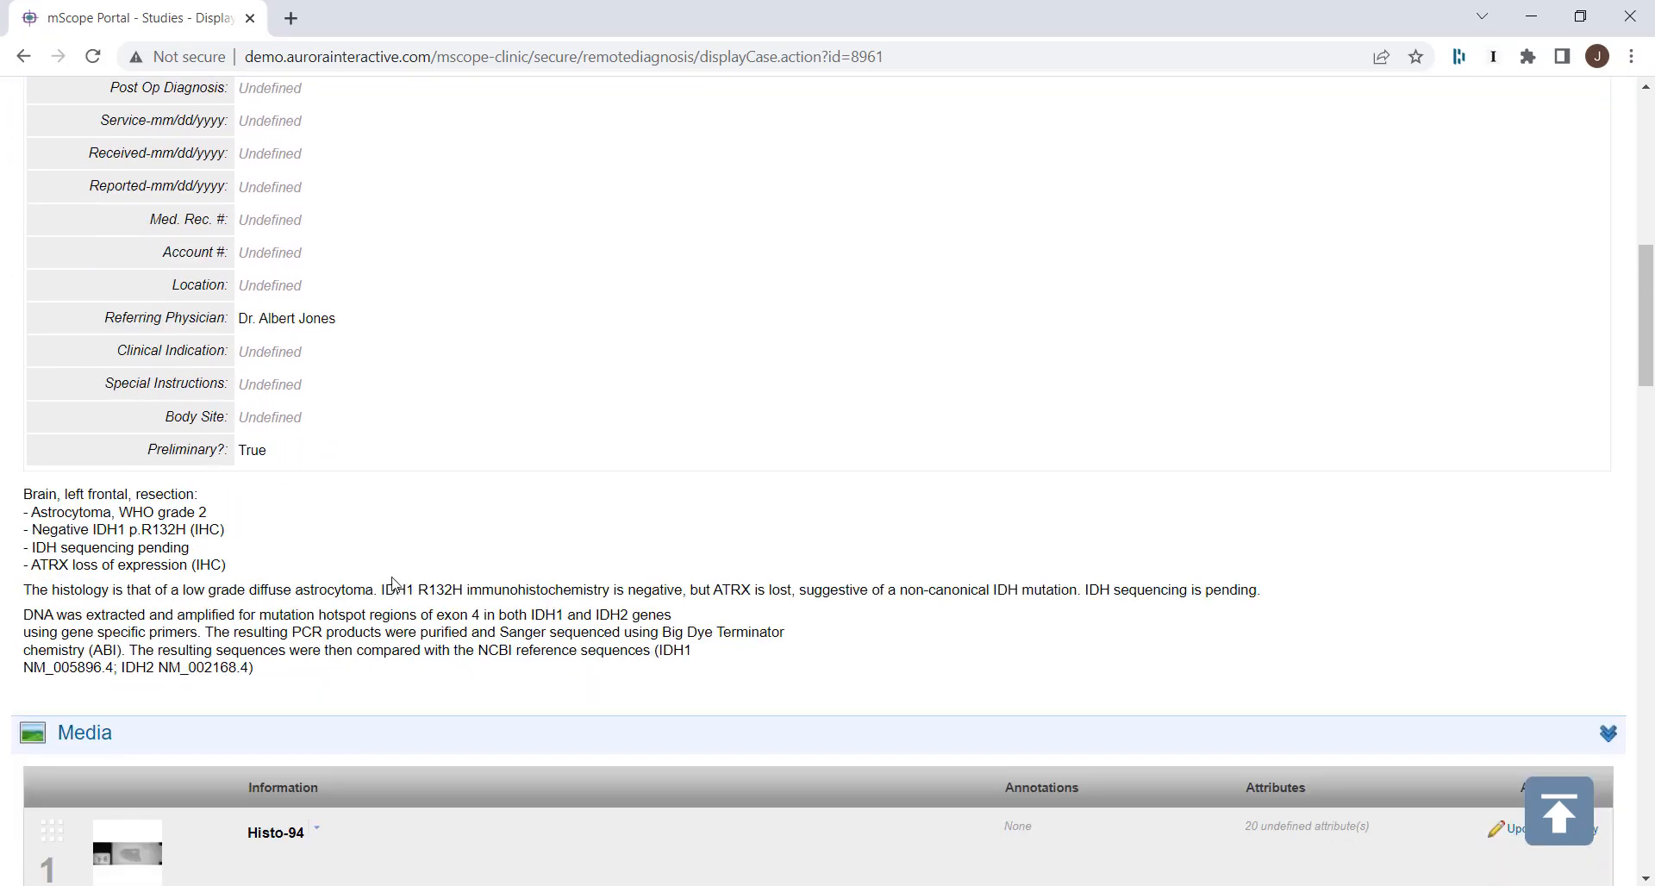
Examine the media list and the observation, final pathologic diagnosis and lab procedure sections of the case.
scroll(392, 585, "down", 5)
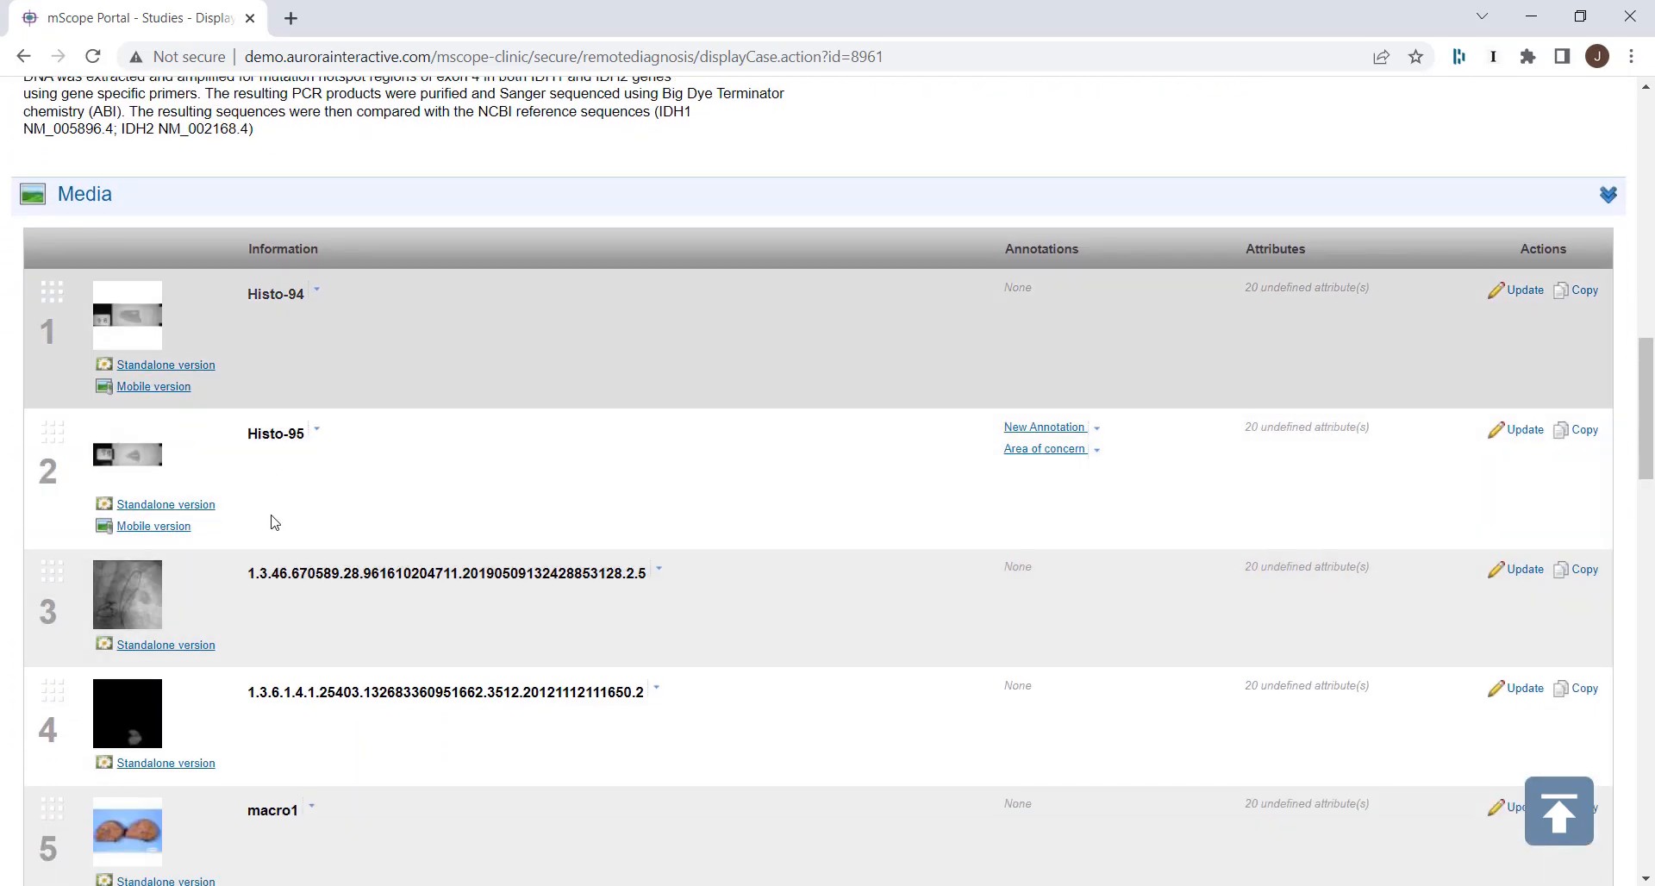
scroll(274, 522, "down", 5)
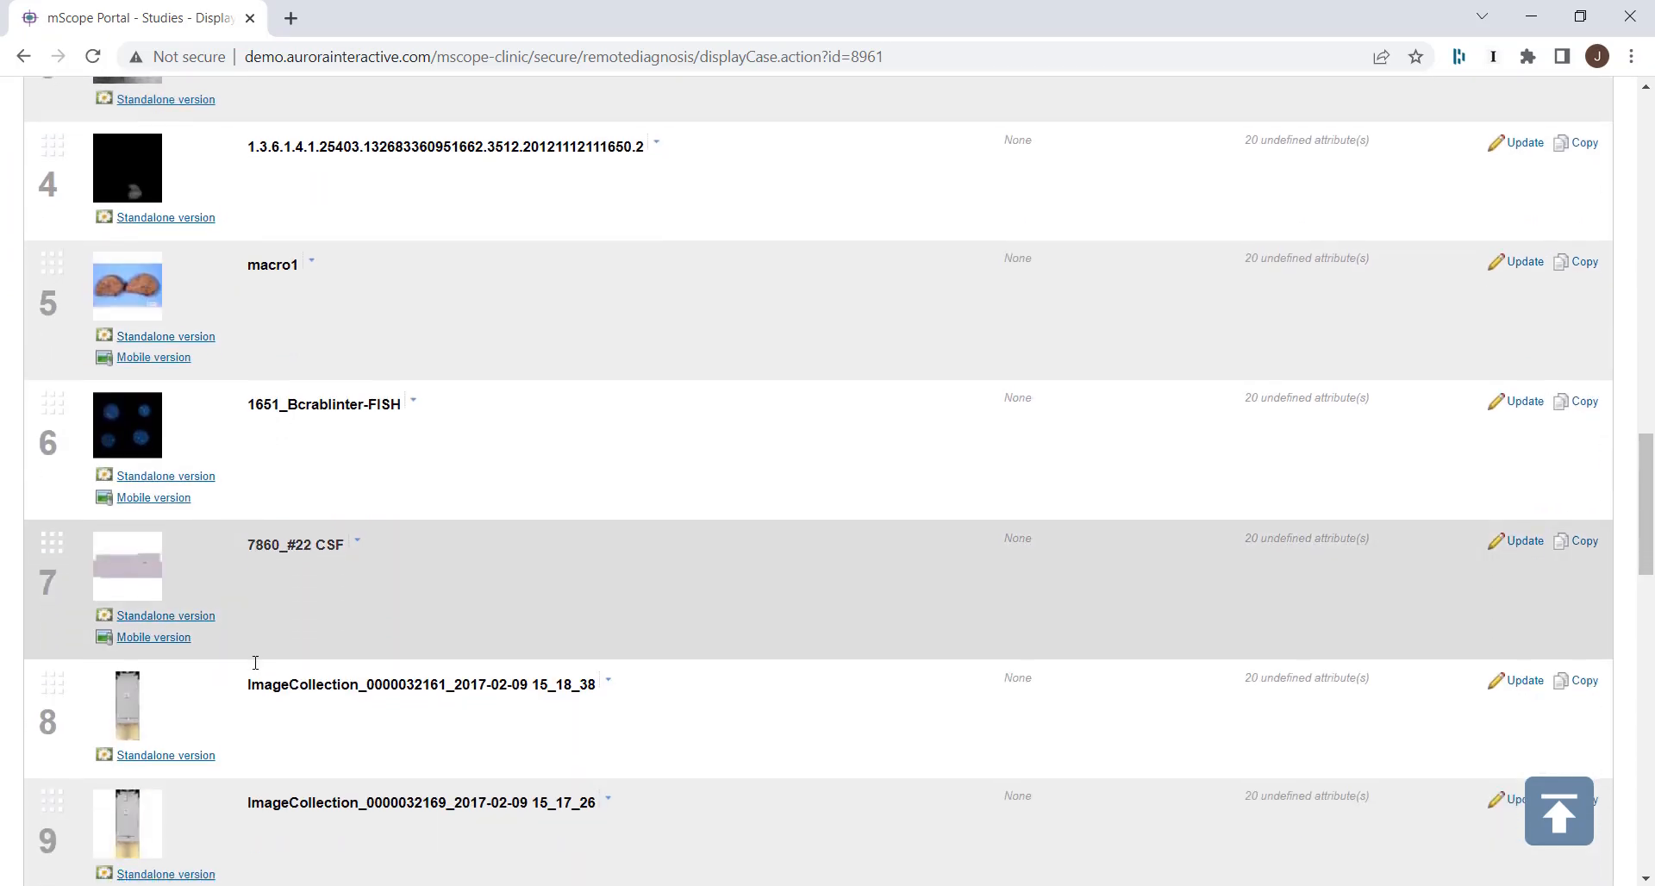
scroll(255, 662, "down", 2)
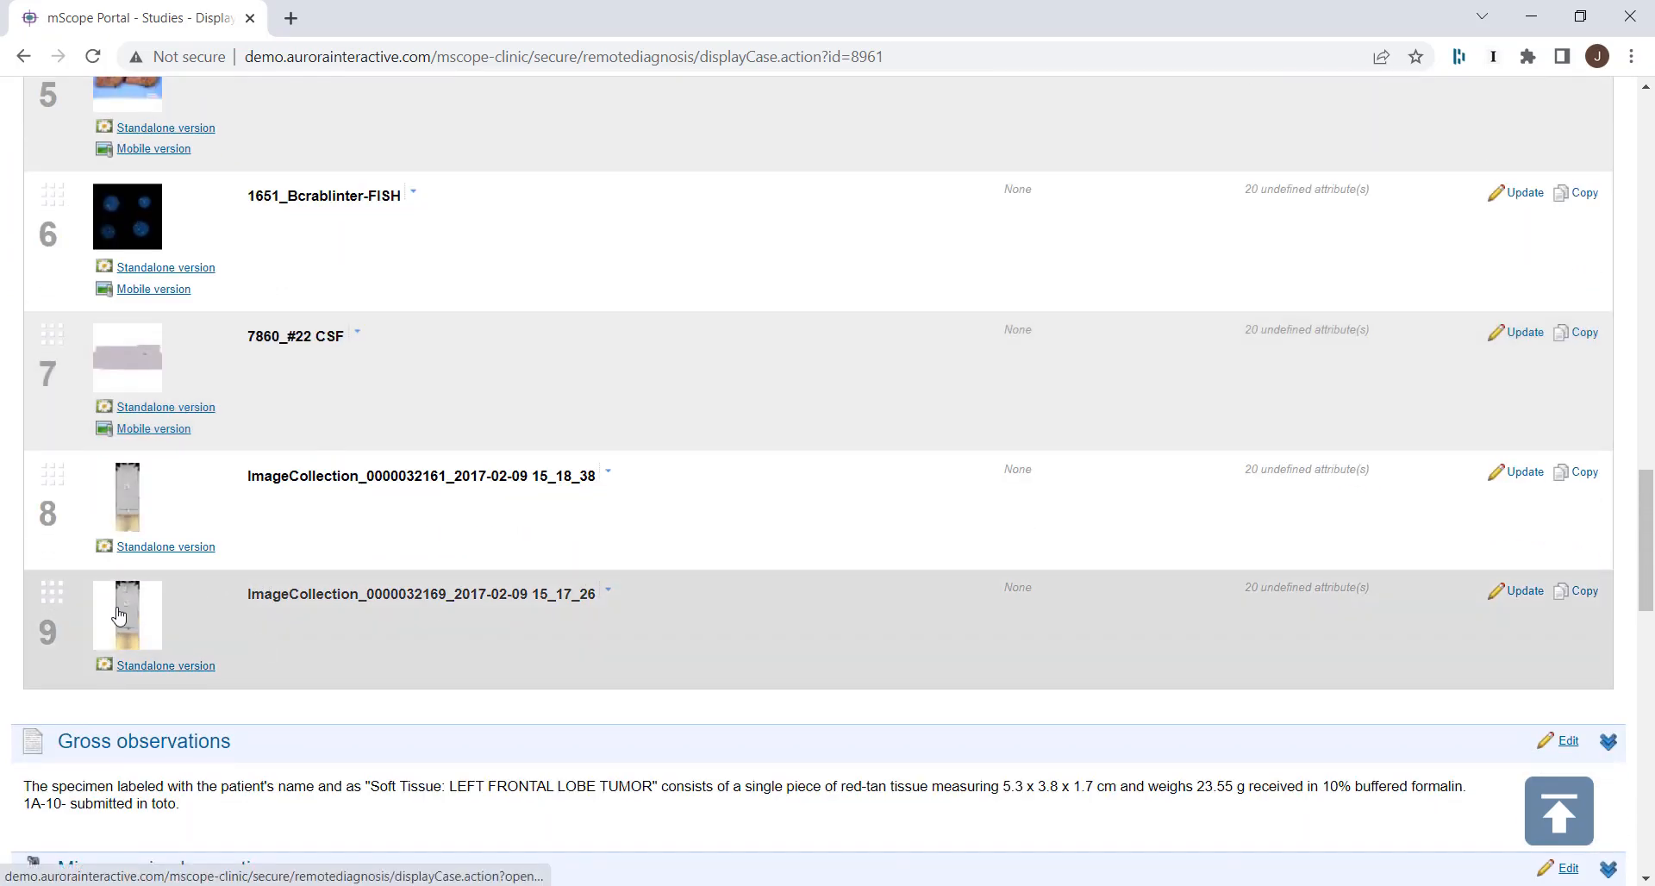
scroll(702, 473, "up", 6)
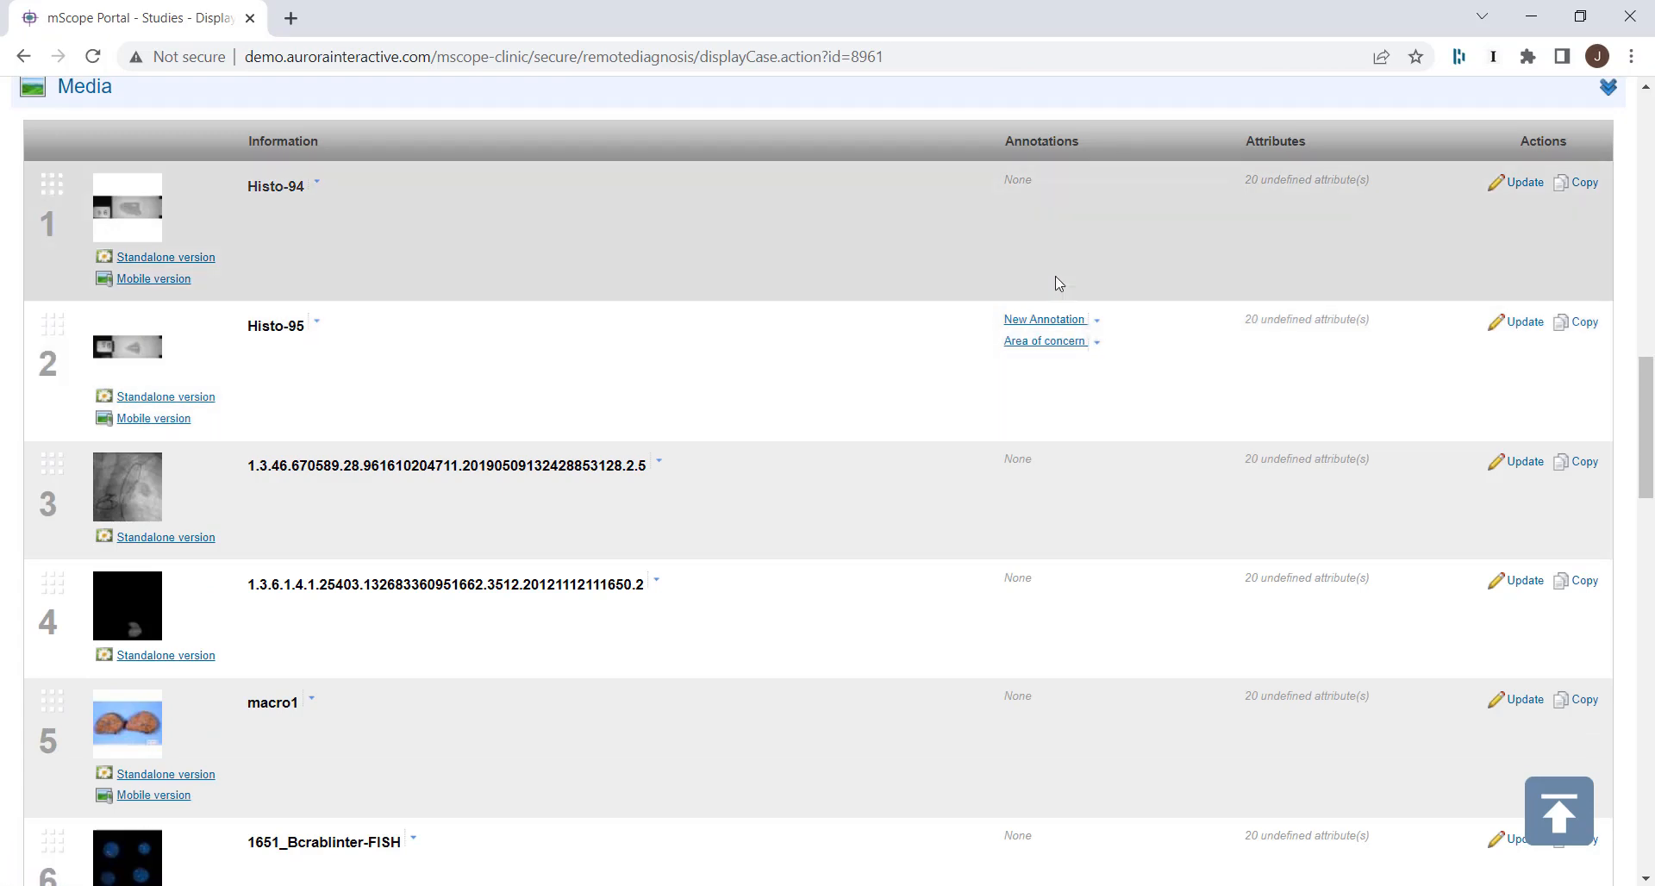
scroll(672, 469, "down", 7)
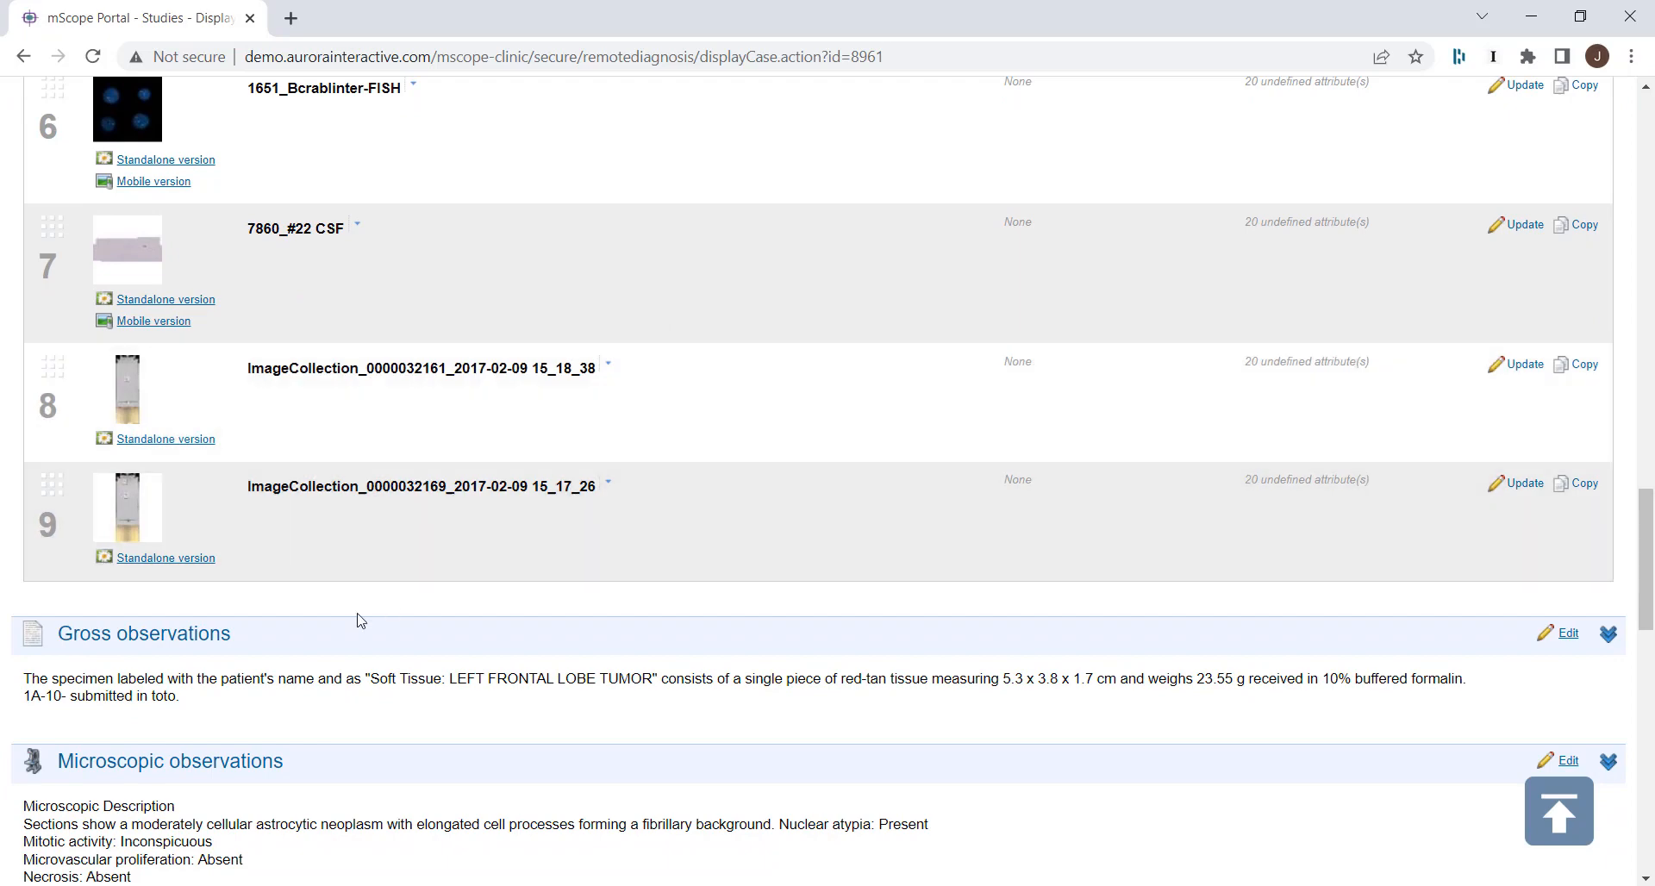
scroll(225, 686, "down", 2)
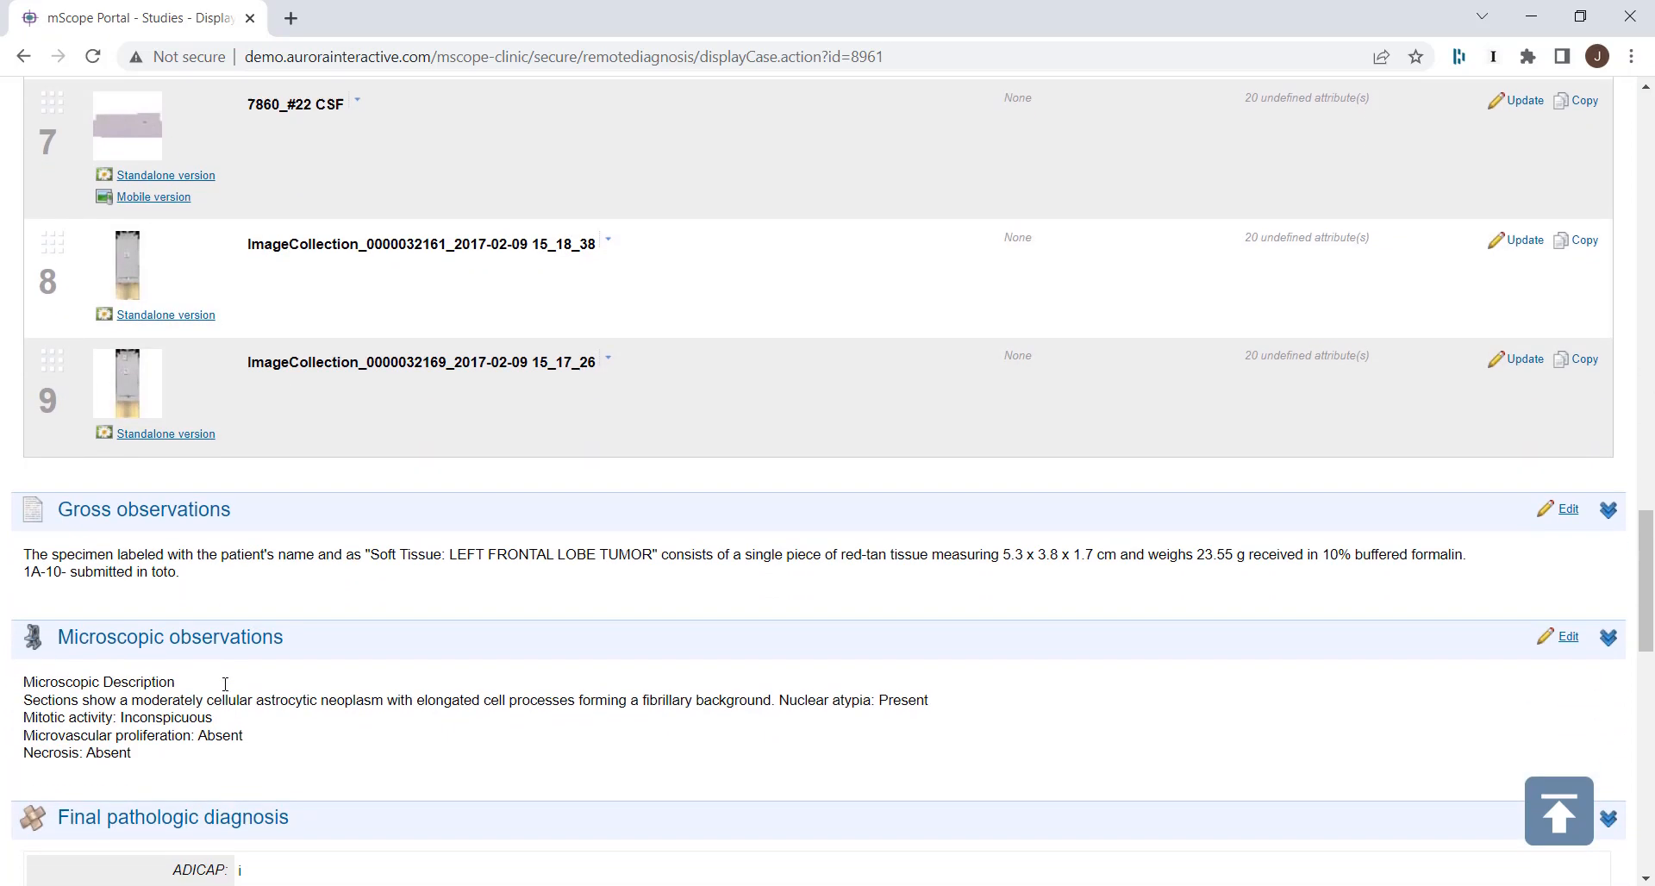
scroll(207, 609, "down", 3)
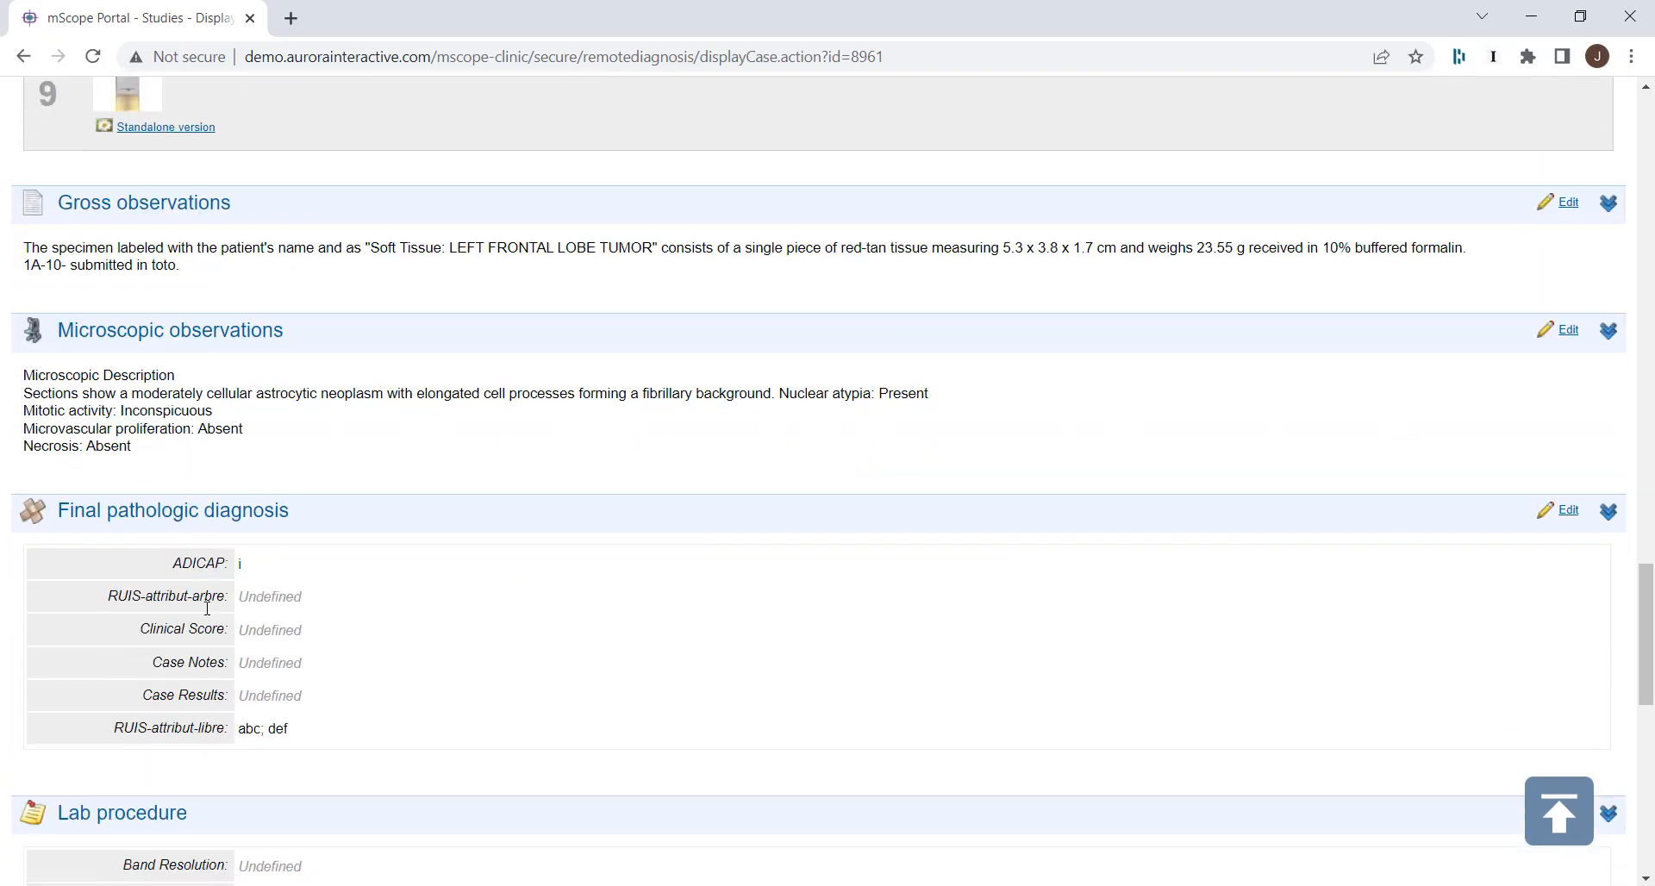
scroll(255, 624, "down", 2)
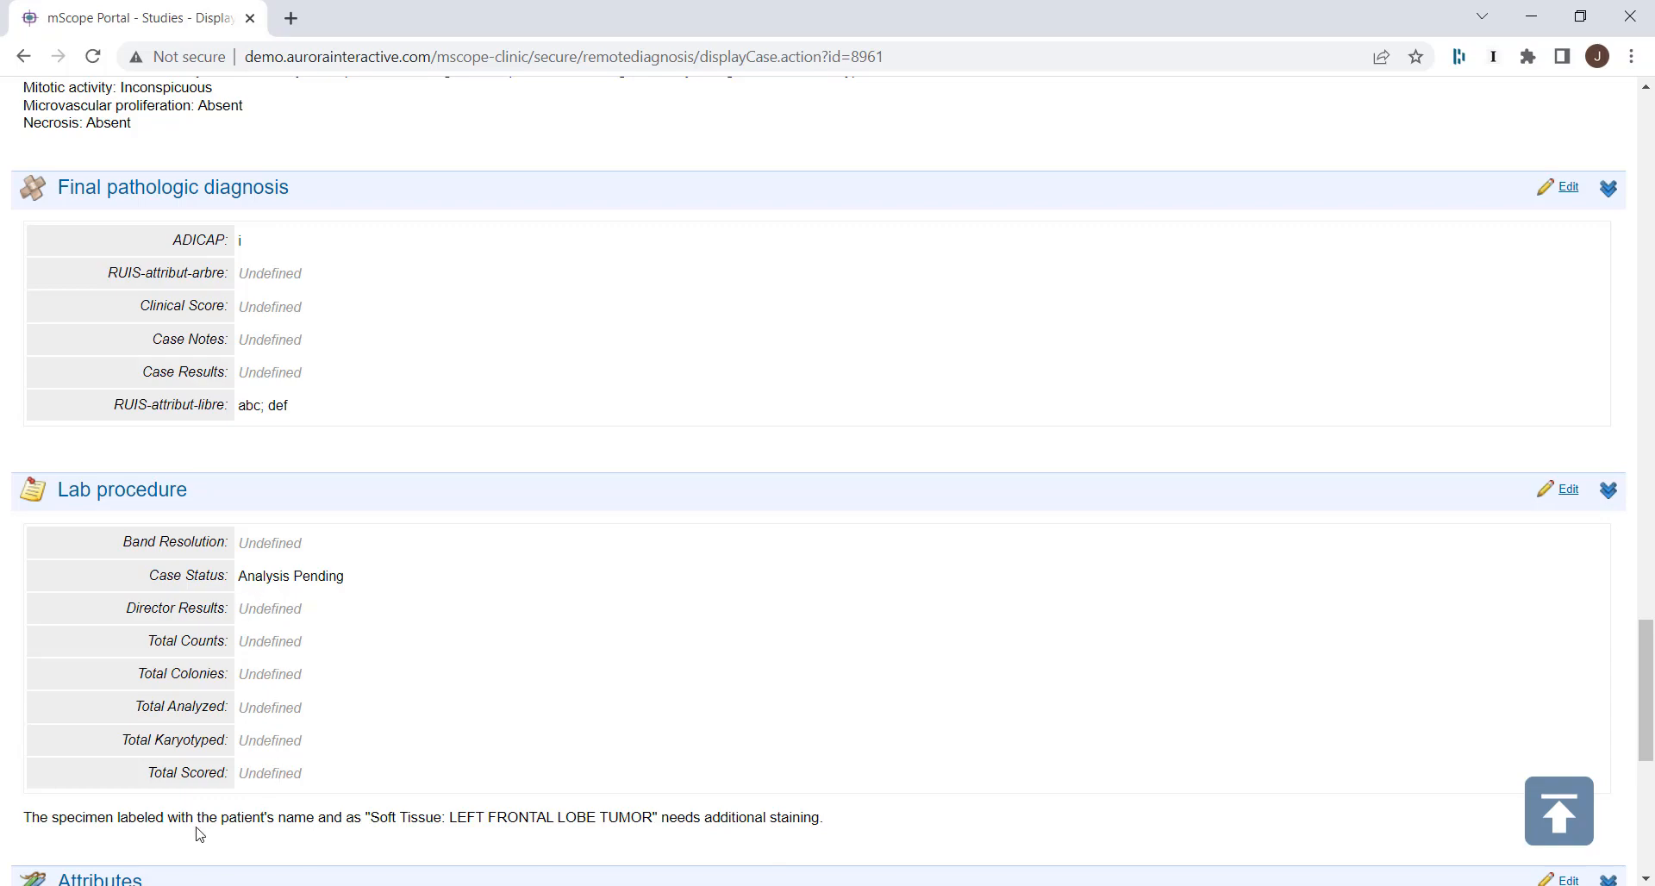
View the histotech assignees offered for a lab procedure request on the case, and cancel the request.
scroll(972, 645, "up", 20)
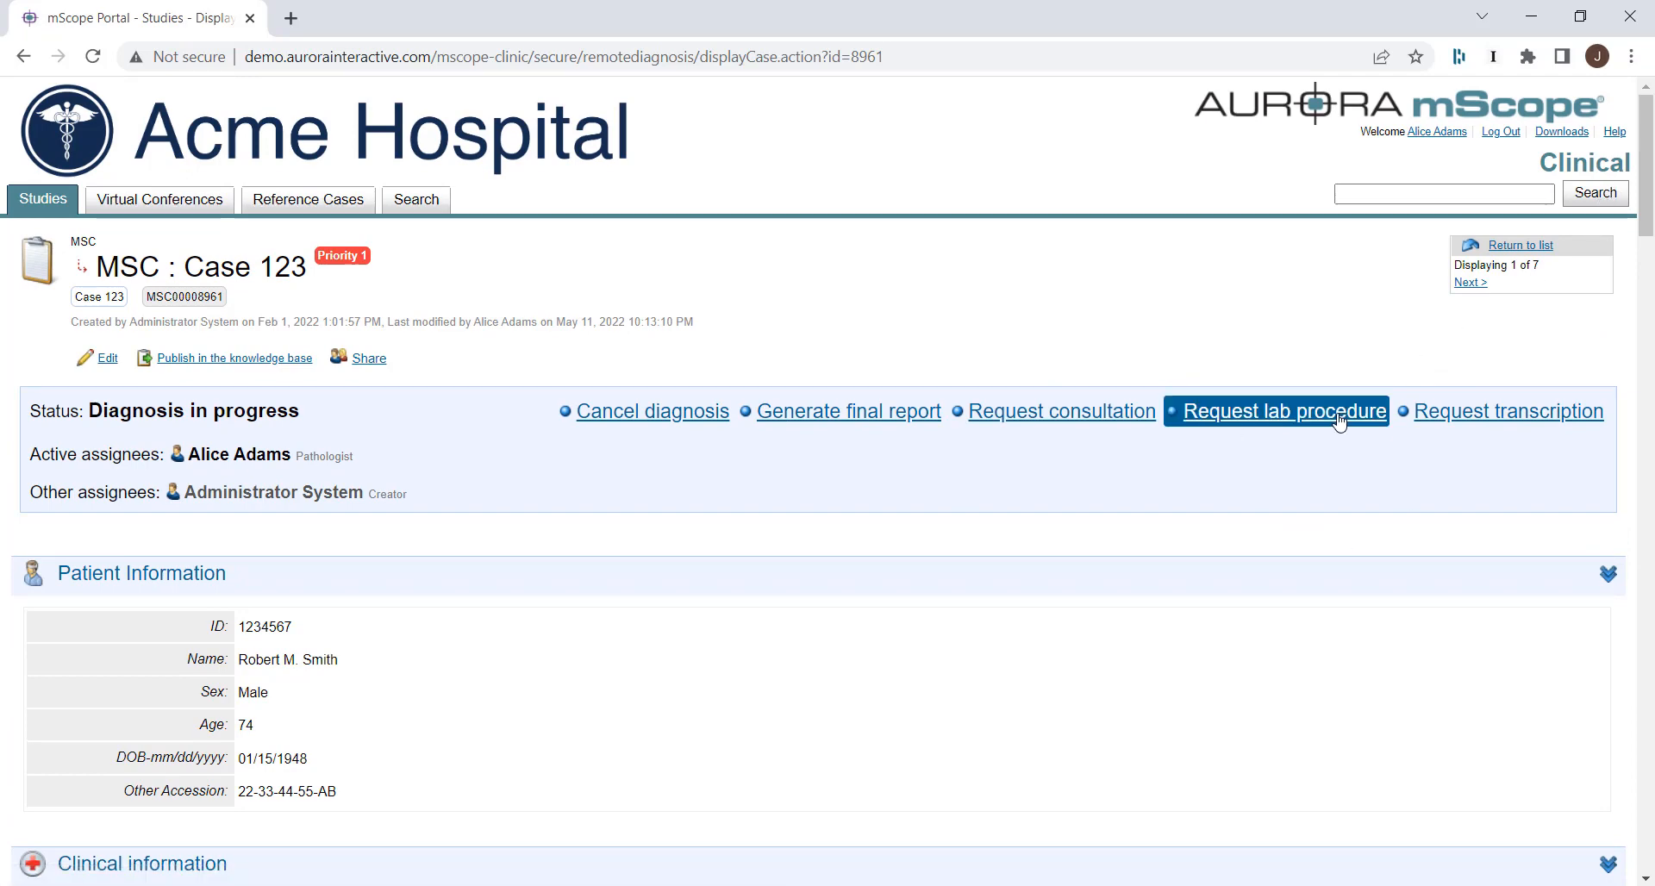
left_click(1302, 420)
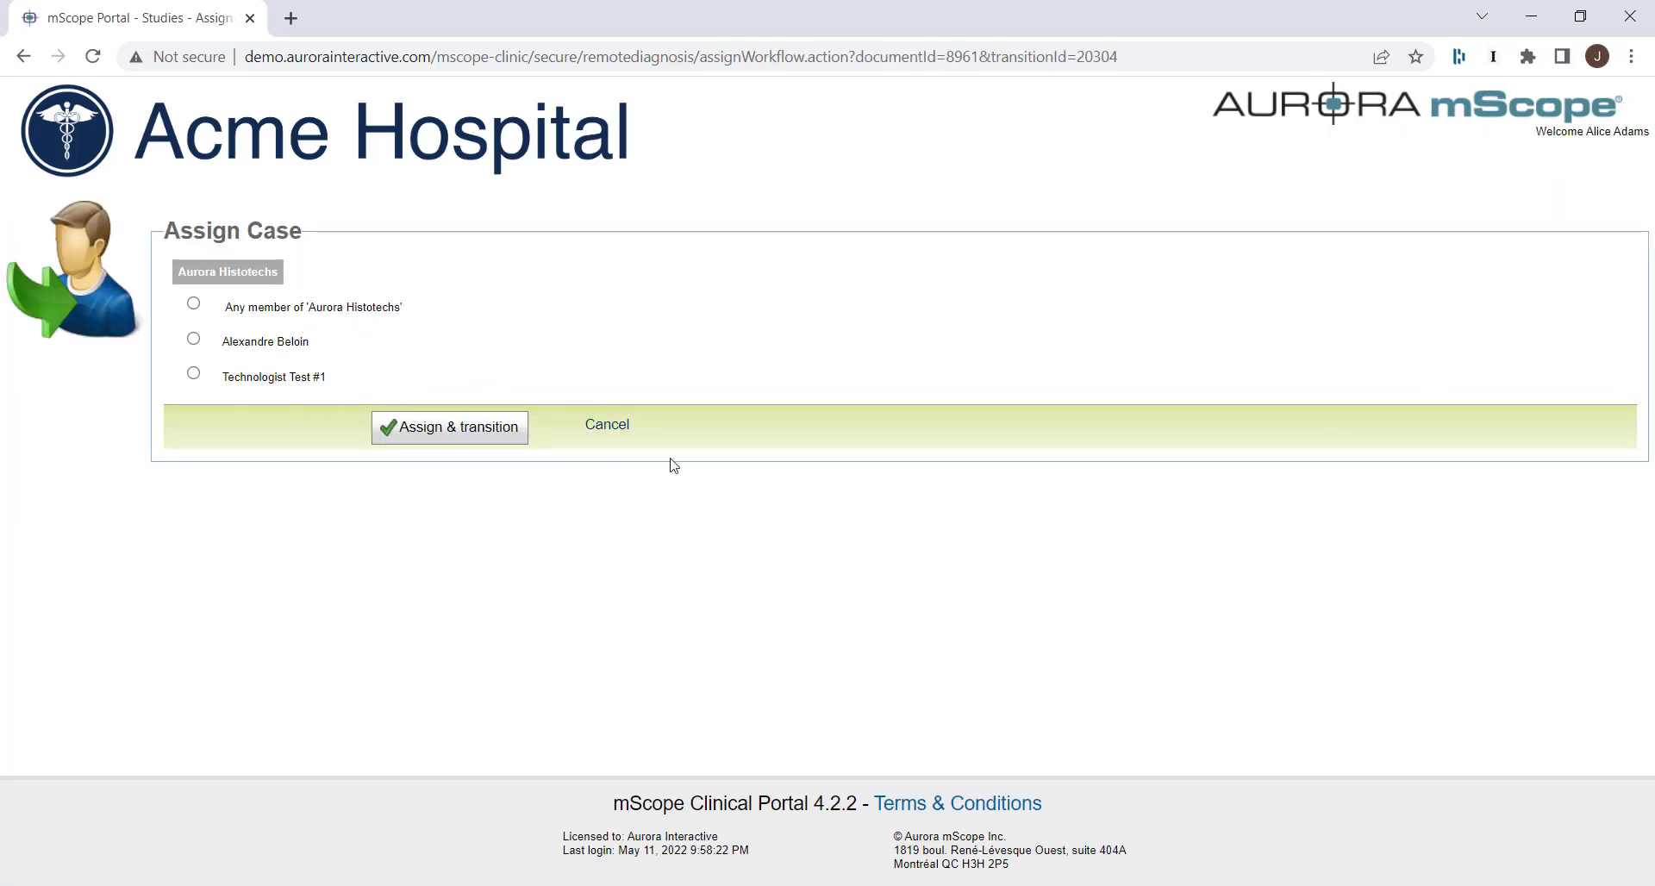
left_click(603, 425)
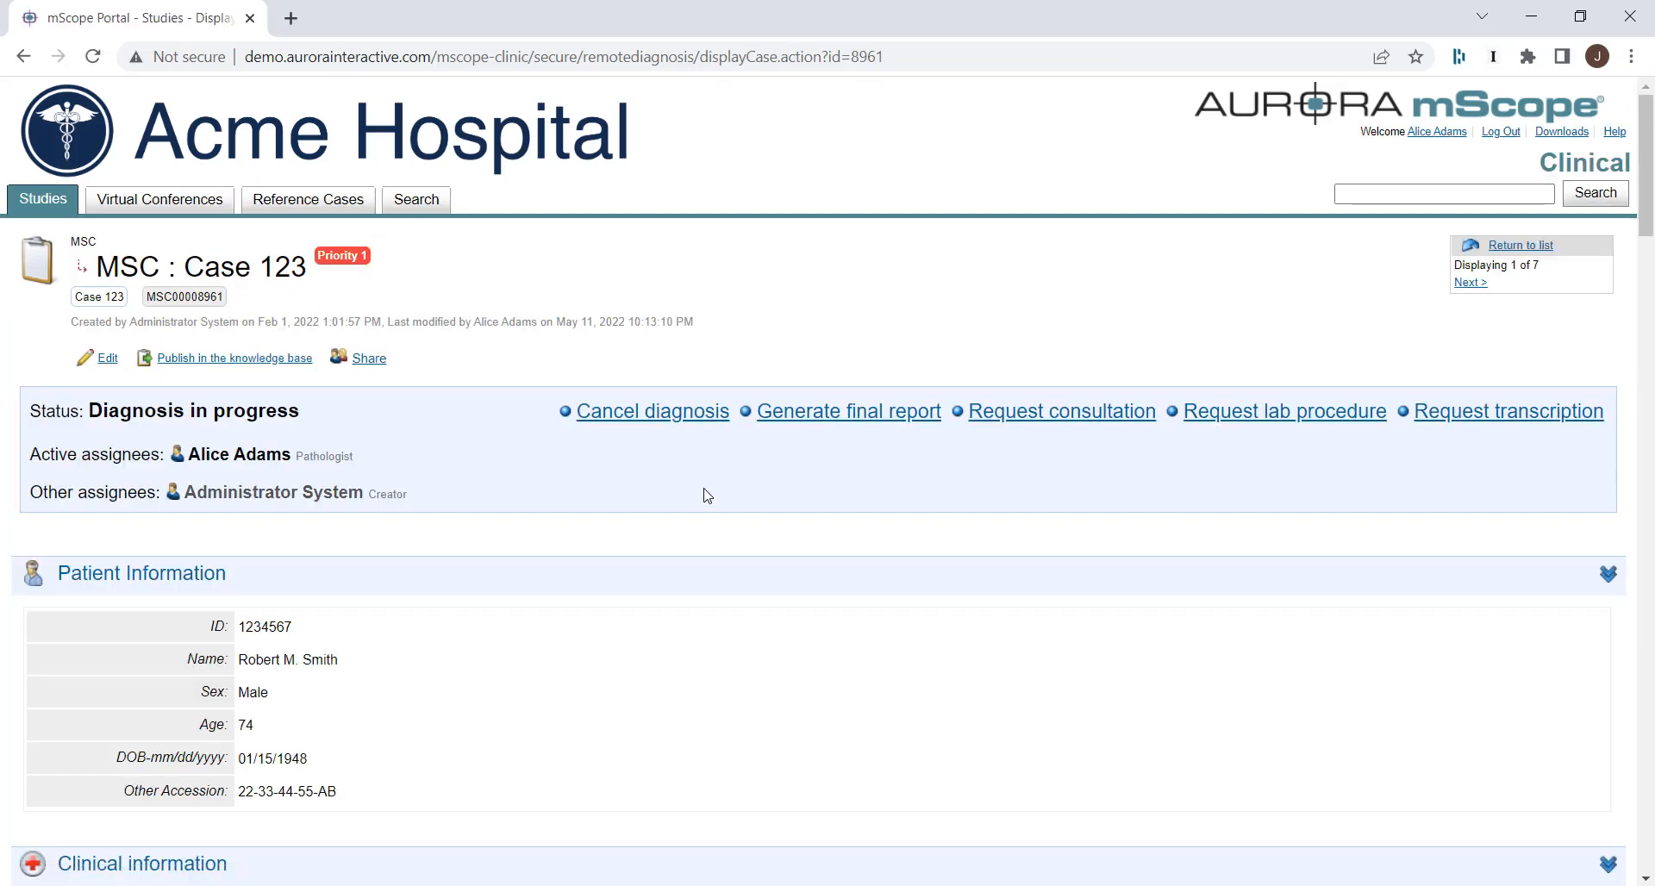
View the assignees offered for a consultation request and for a transcription request, cancelling each one.
left_click(1013, 428)
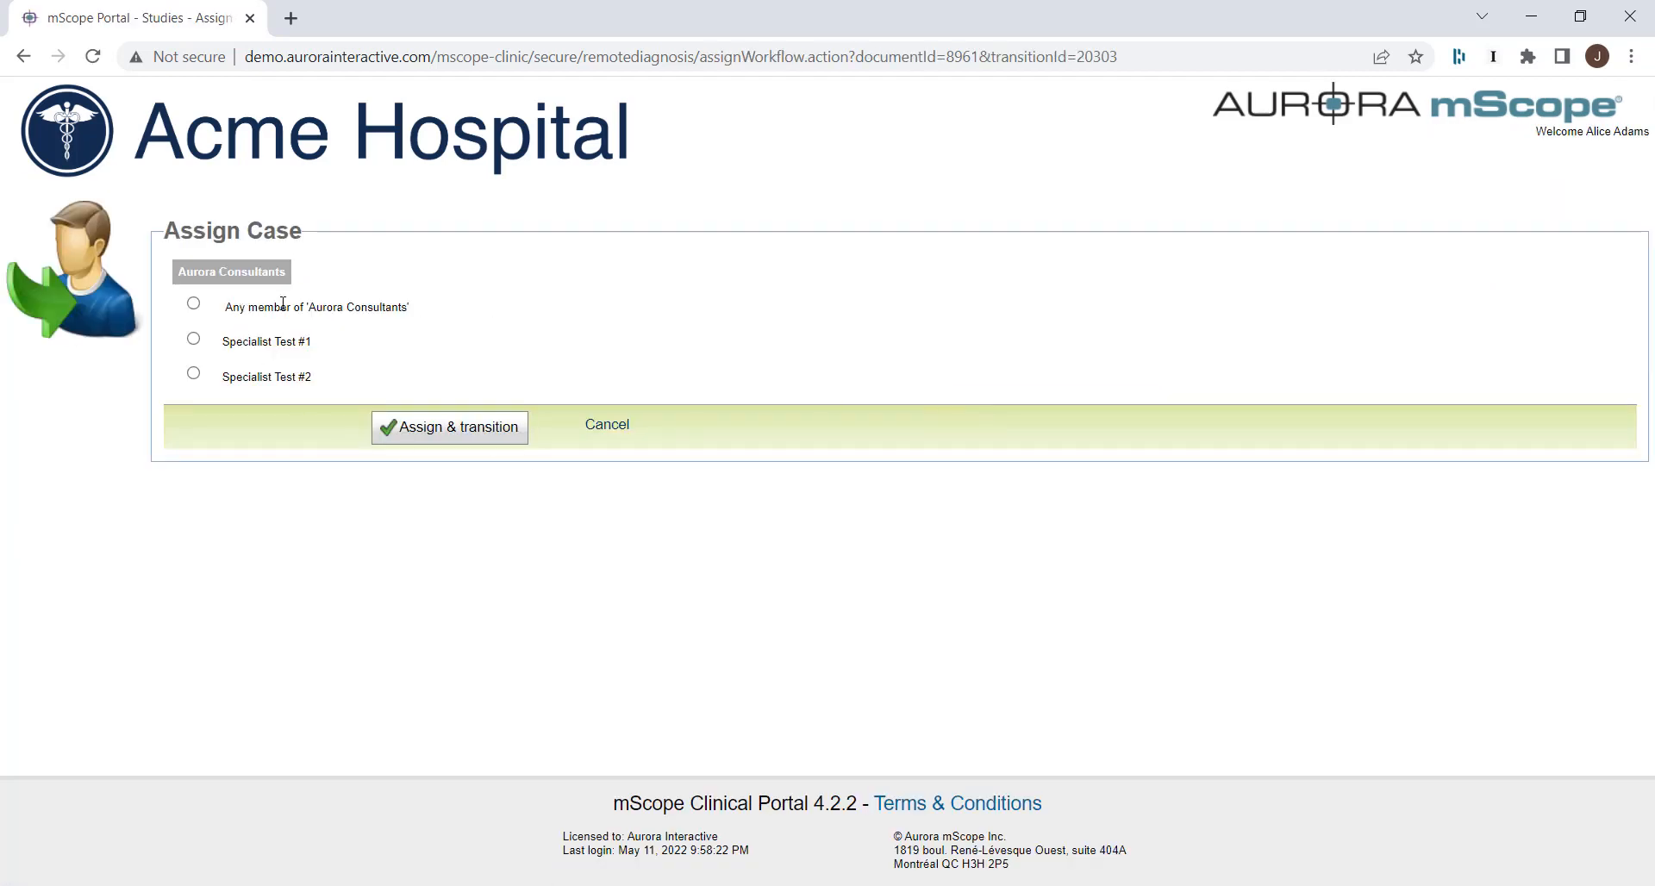
left_click(592, 429)
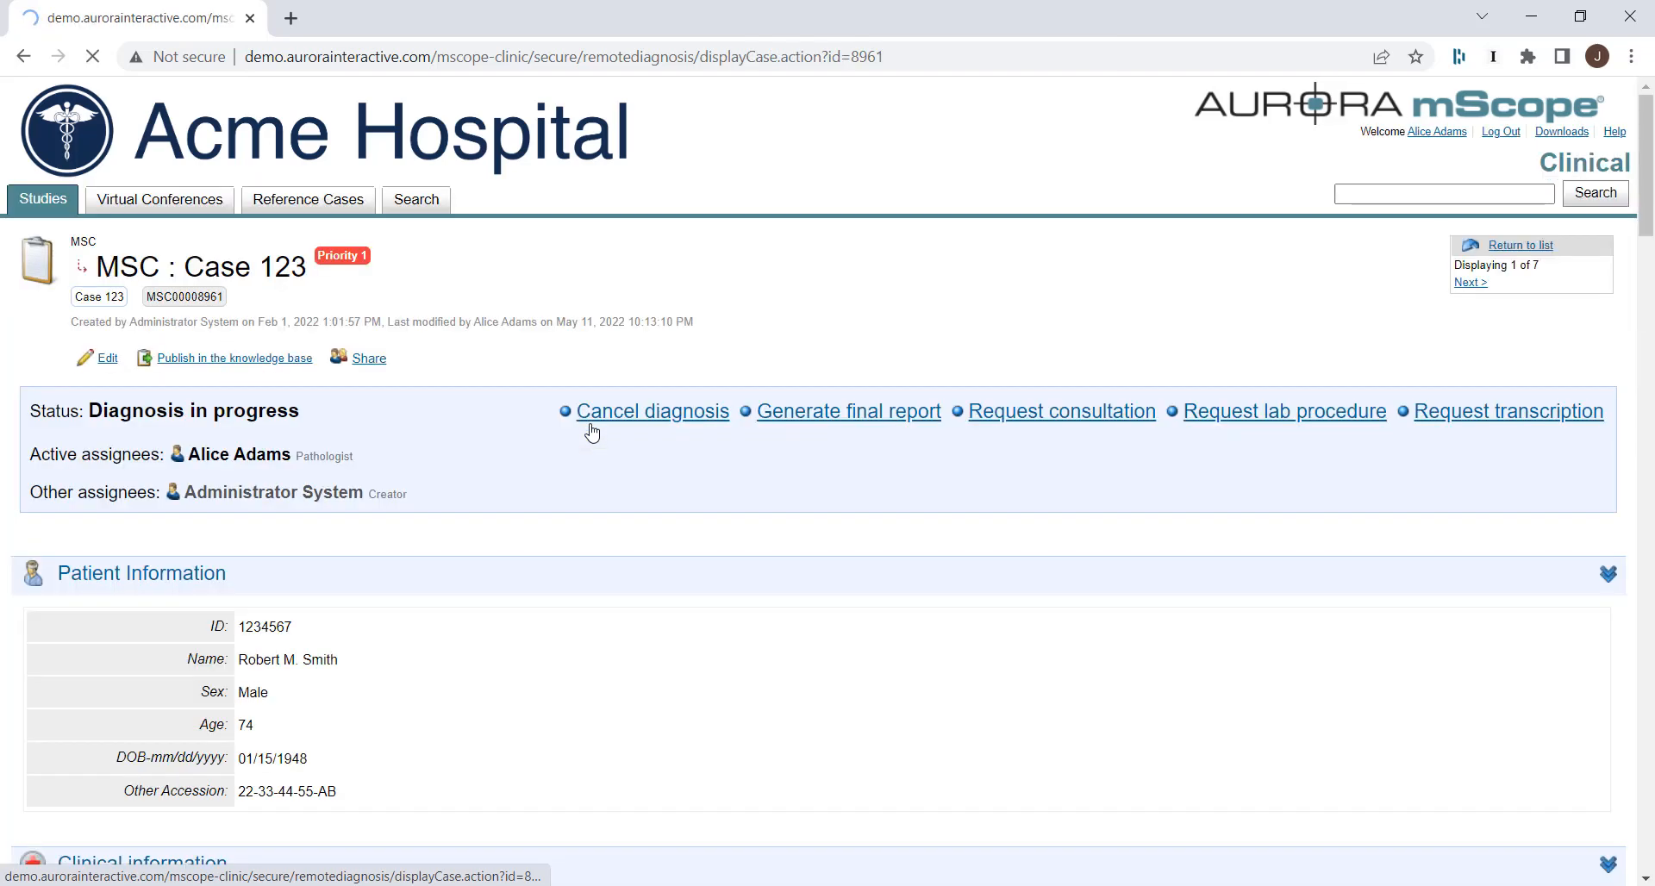
left_click(1456, 422)
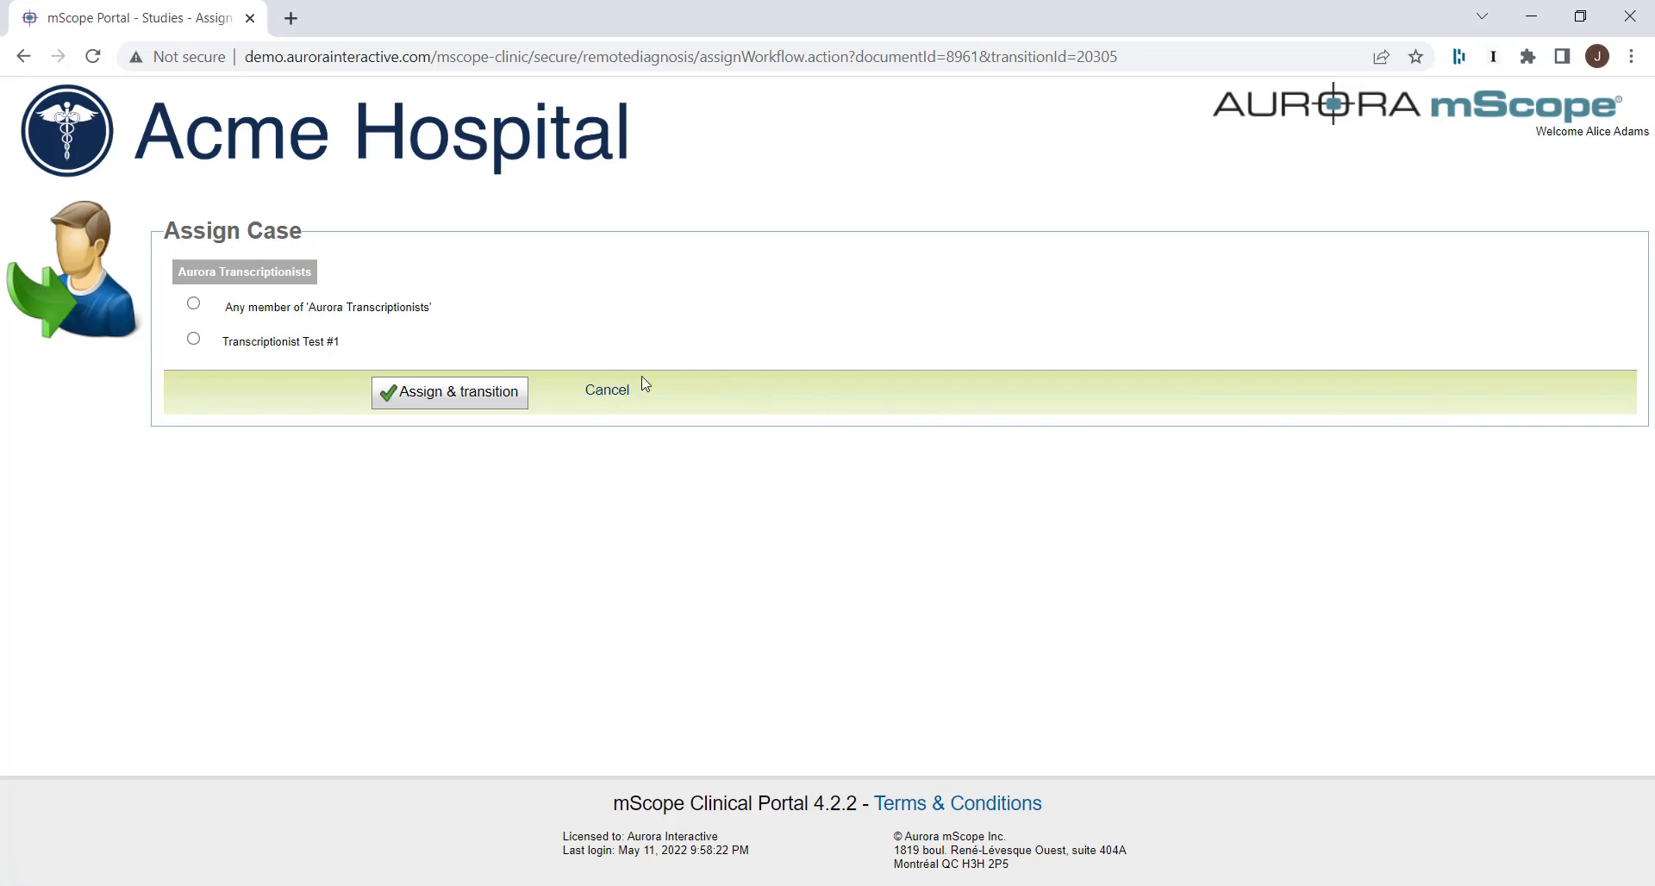
left_click(606, 393)
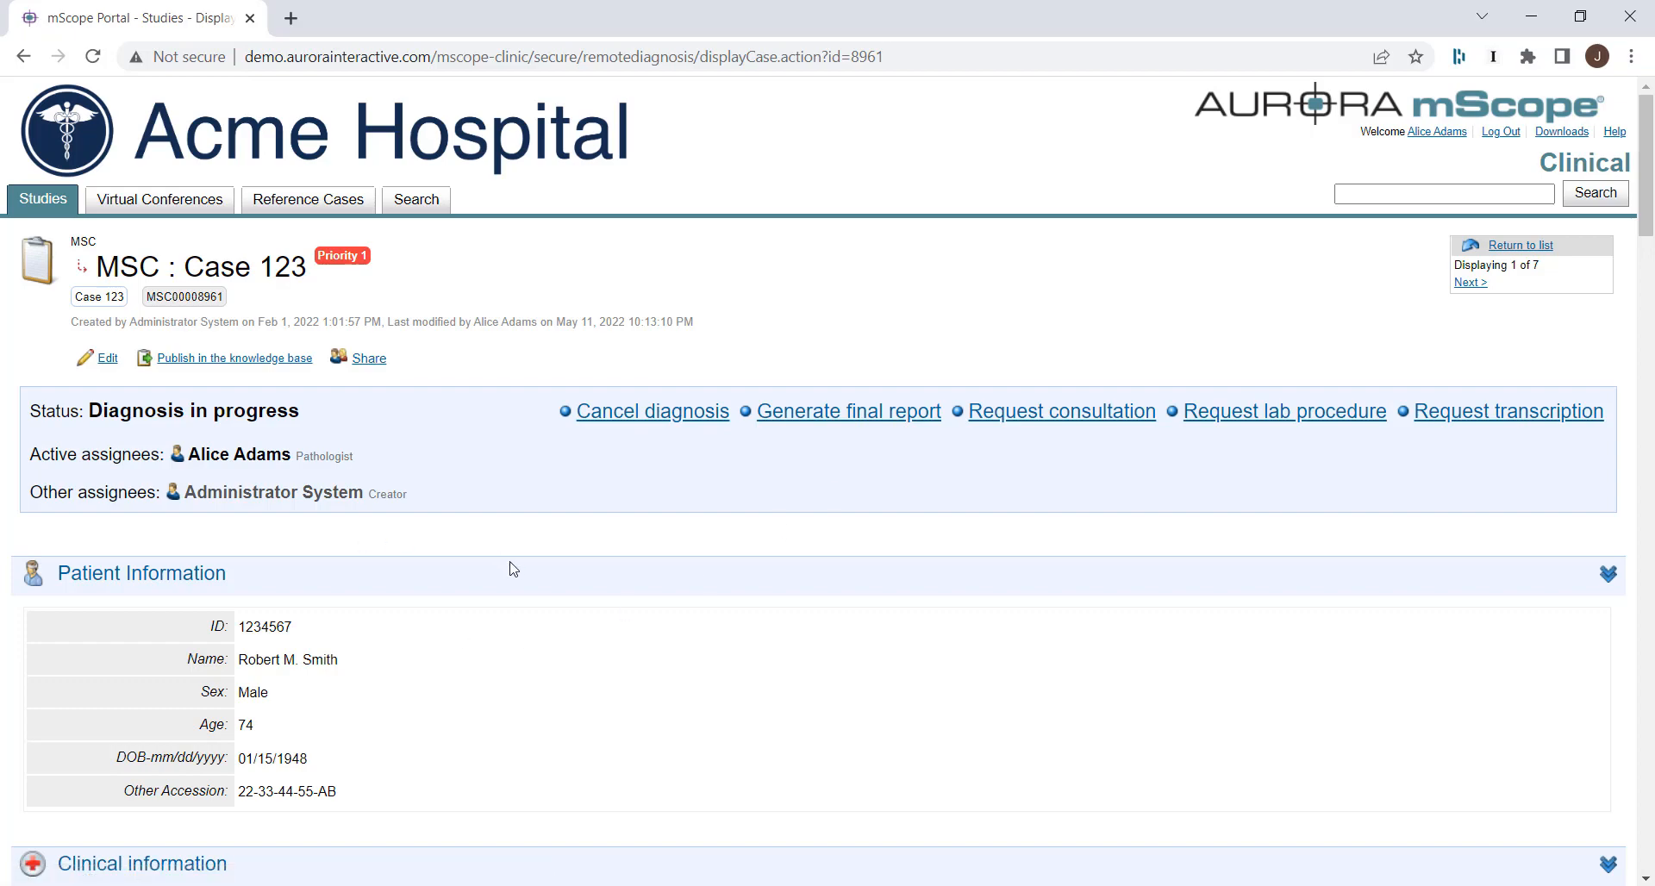
Display the list of attachments at the end of the Case 123 record.
scroll(517, 566, "down", 20)
scroll(528, 564, "down", 10)
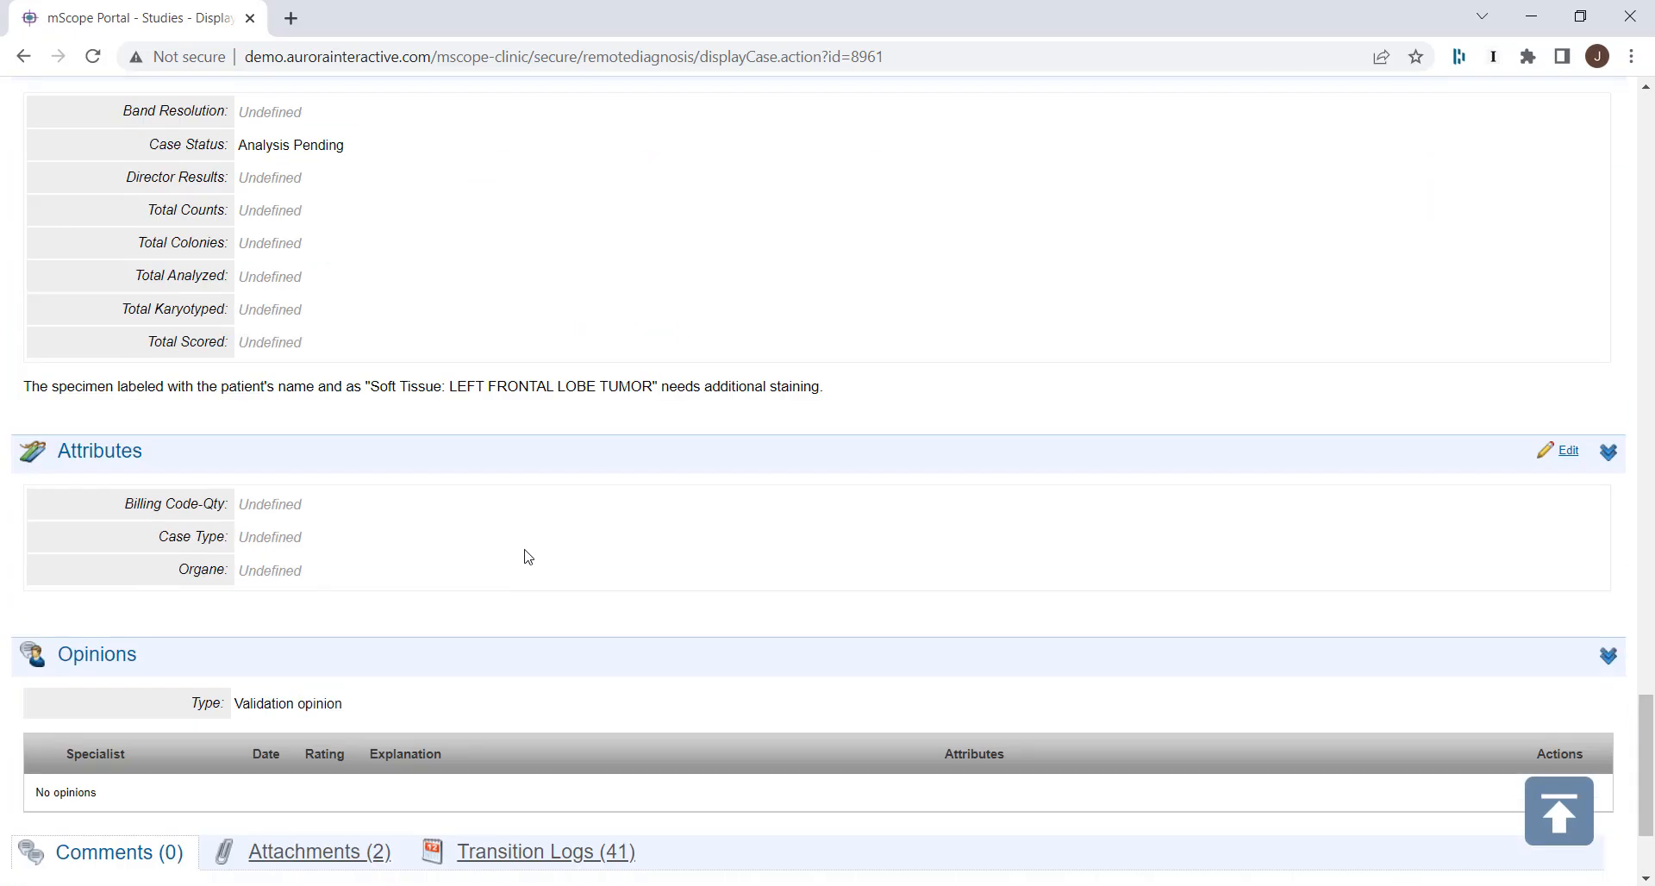
scroll(526, 557, "down", 3)
left_click(308, 662)
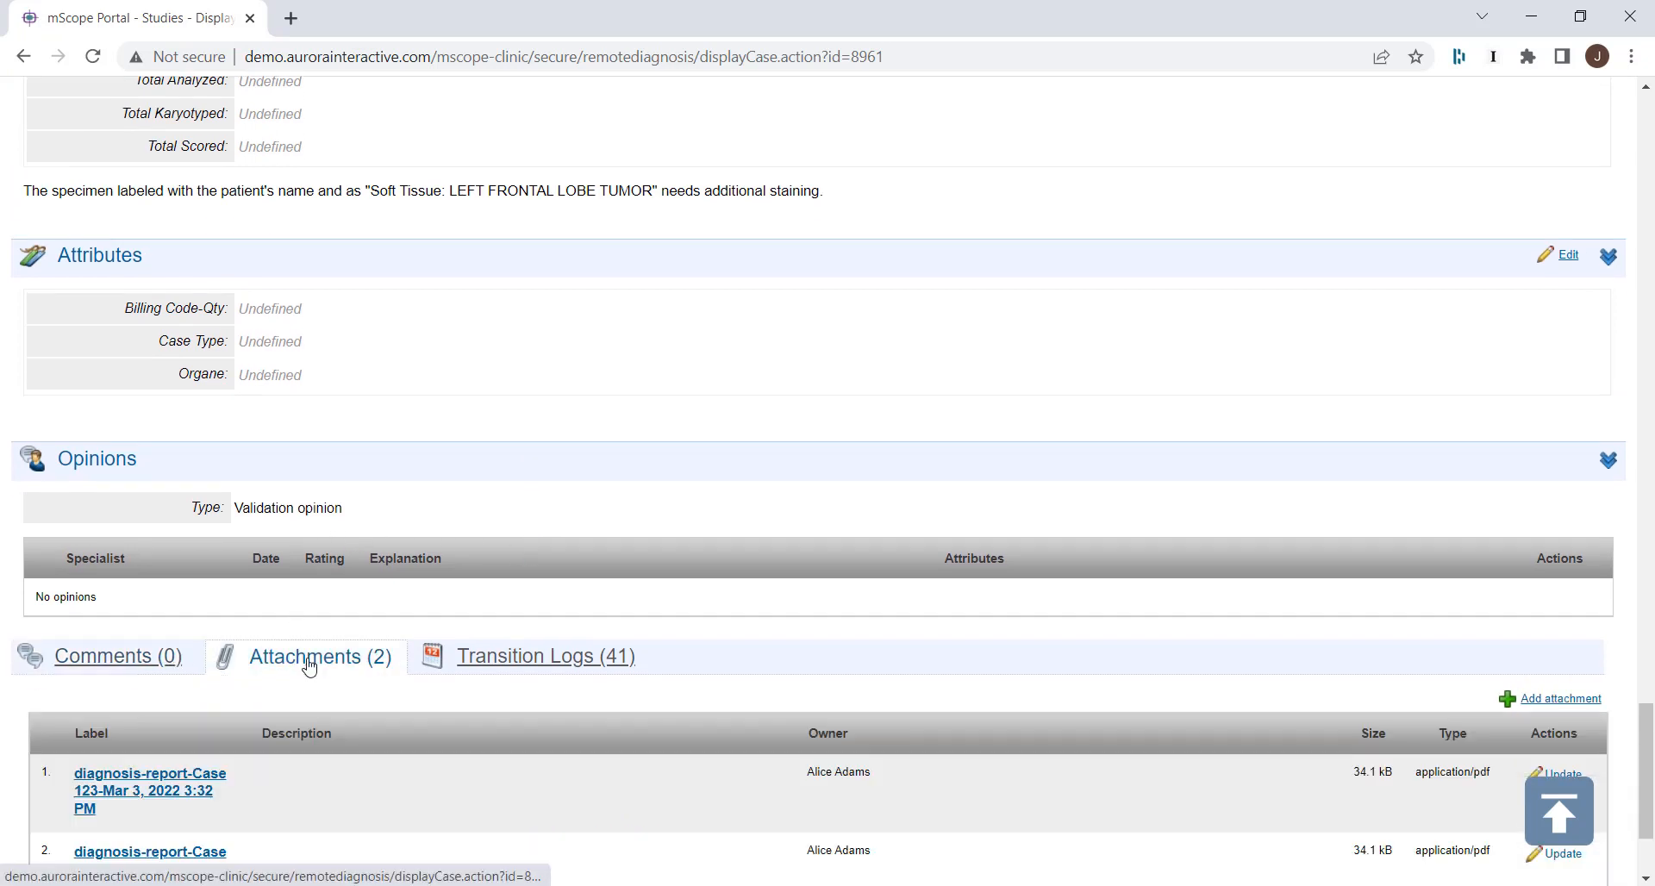
scroll(308, 668, "down", 2)
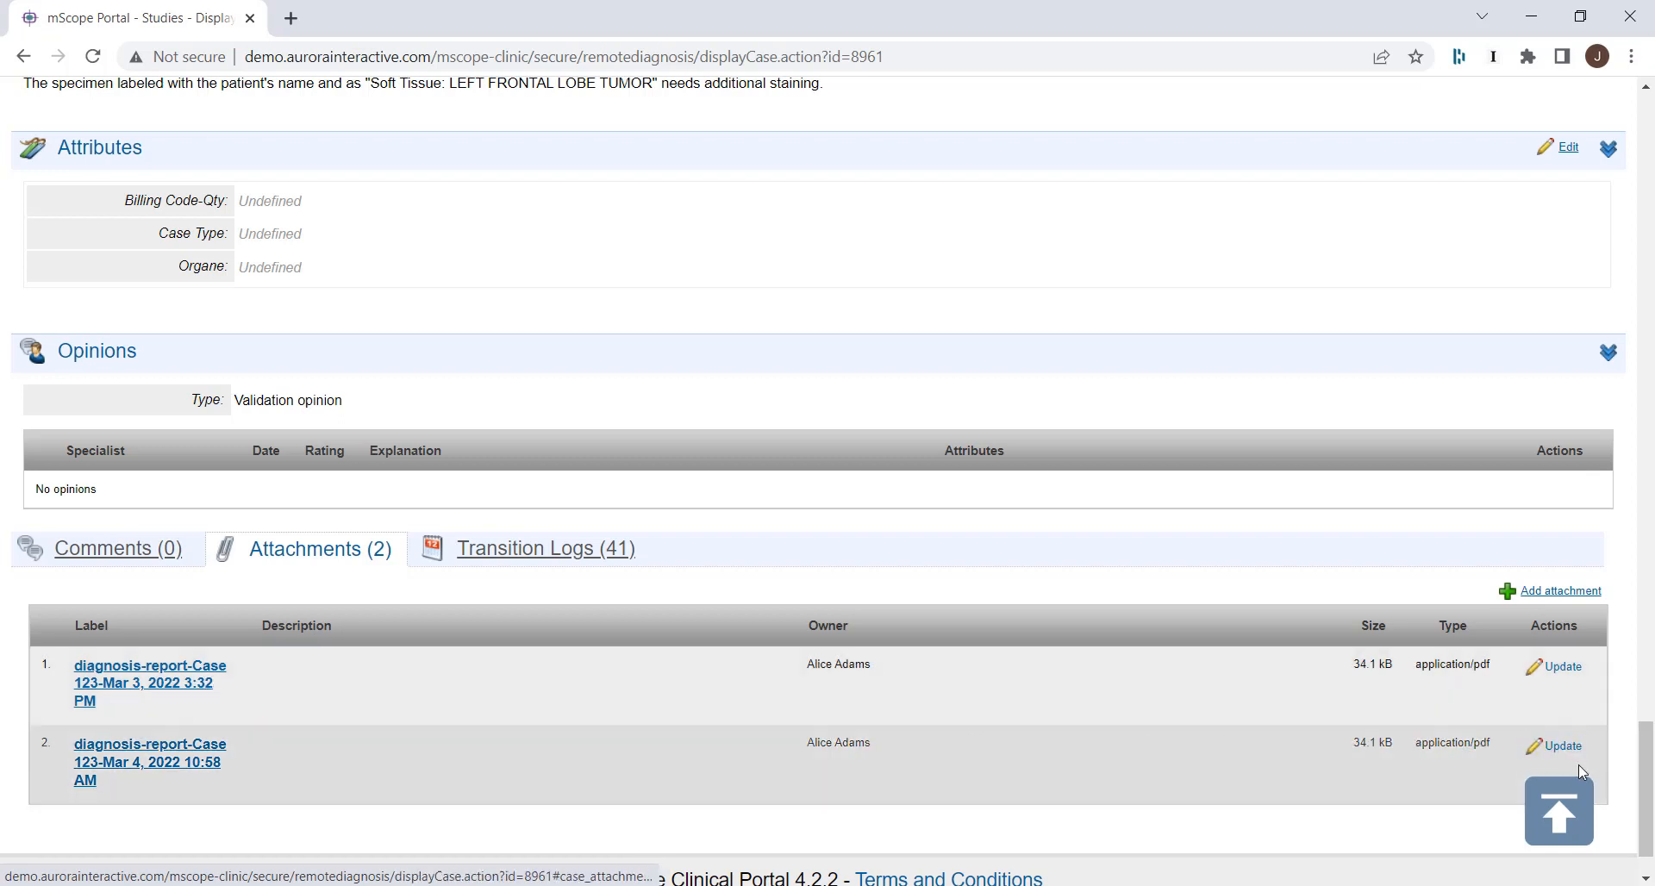
Open the Histo-94 slide from the case's media list in the standalone slide viewer and maximize the viewer window.
left_click_drag(1649, 802, 1595, 376)
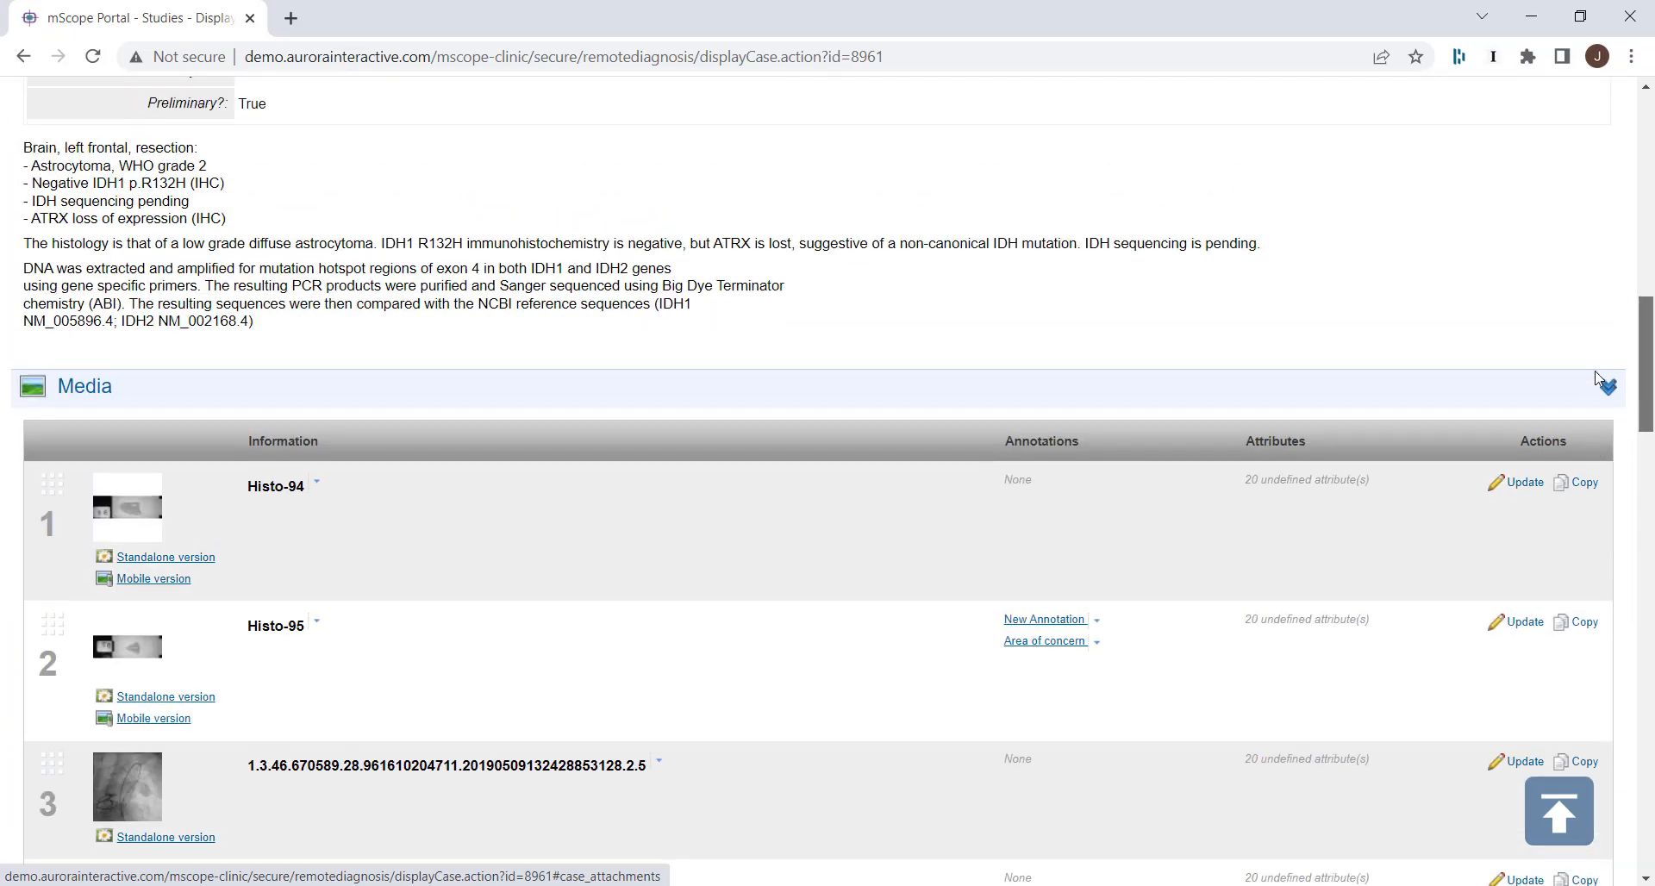
scroll(1596, 376, "down", 2)
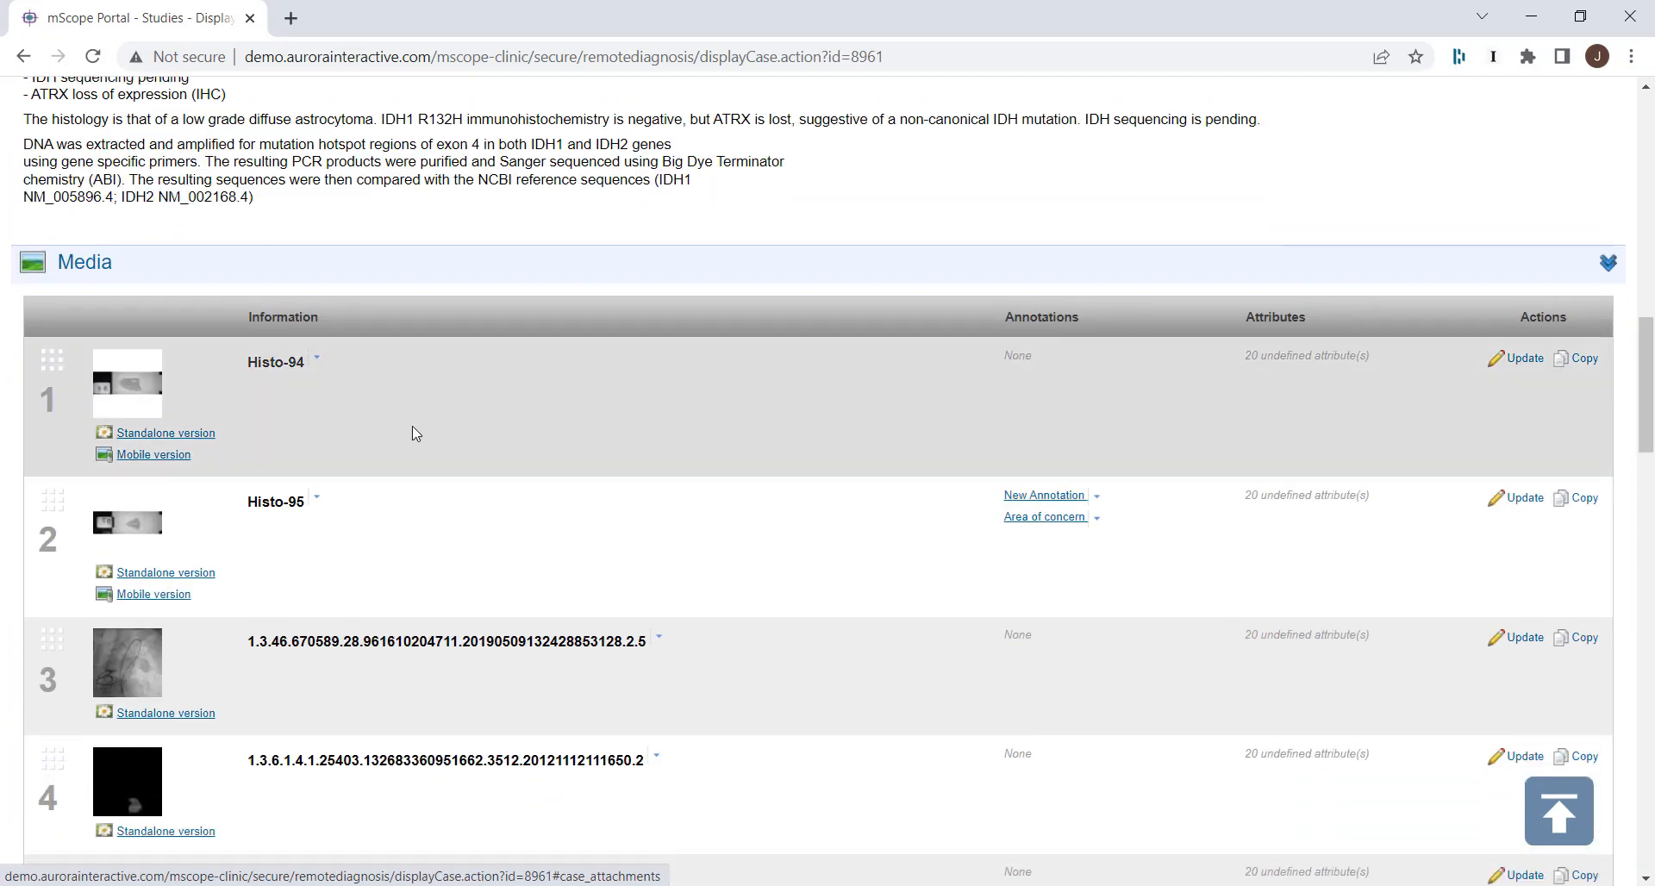
left_click(193, 434)
left_click(794, 240)
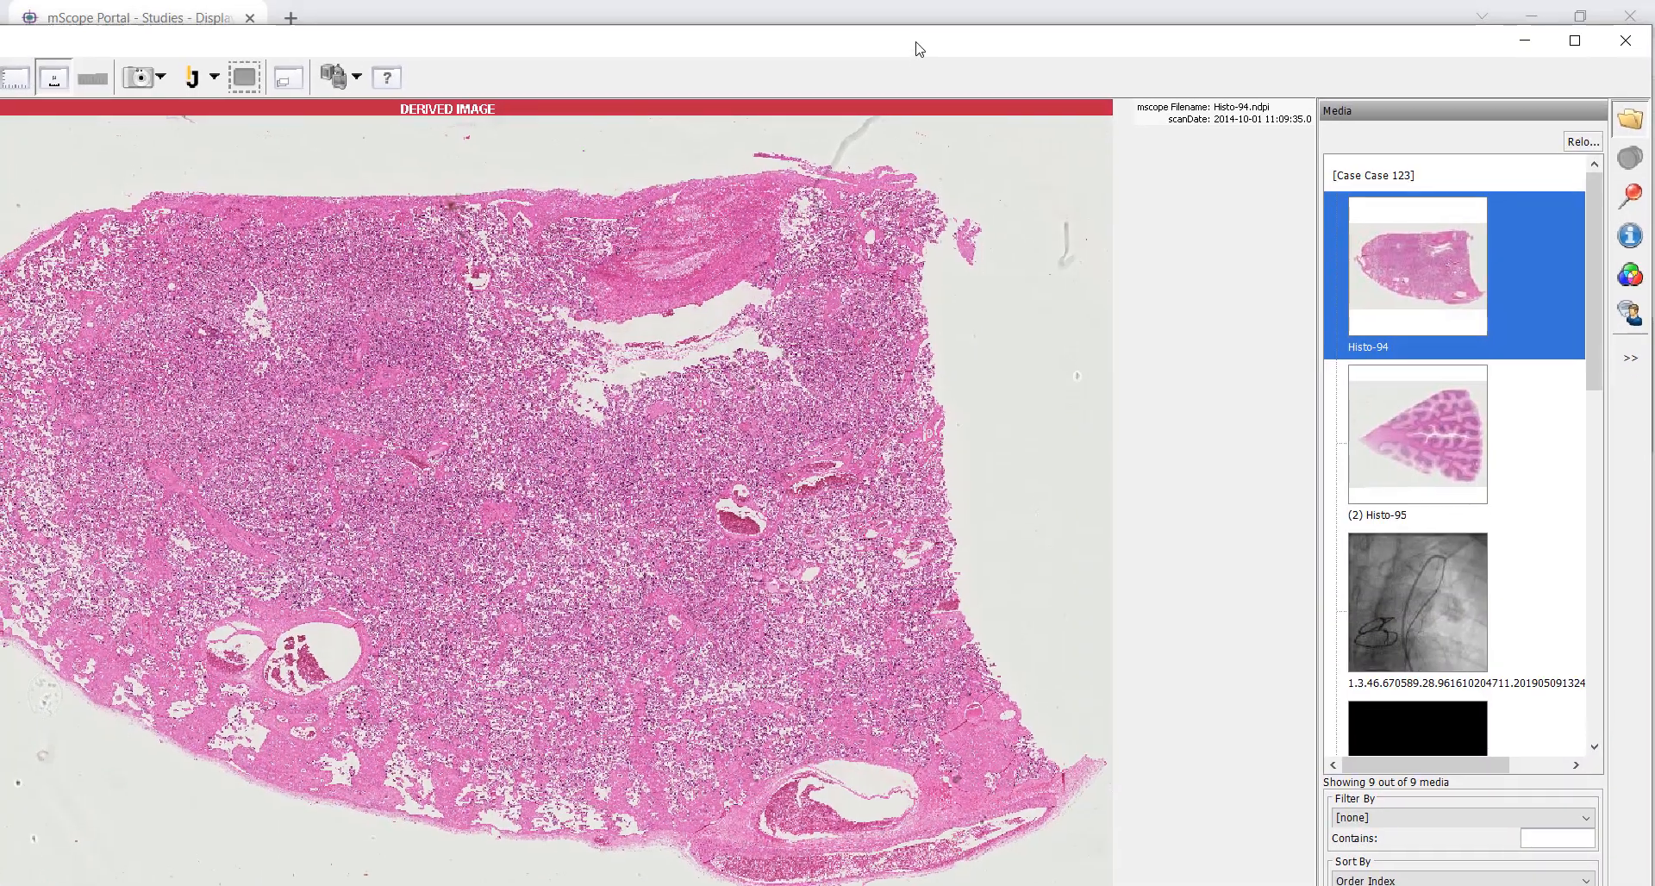
double_click(920, 50)
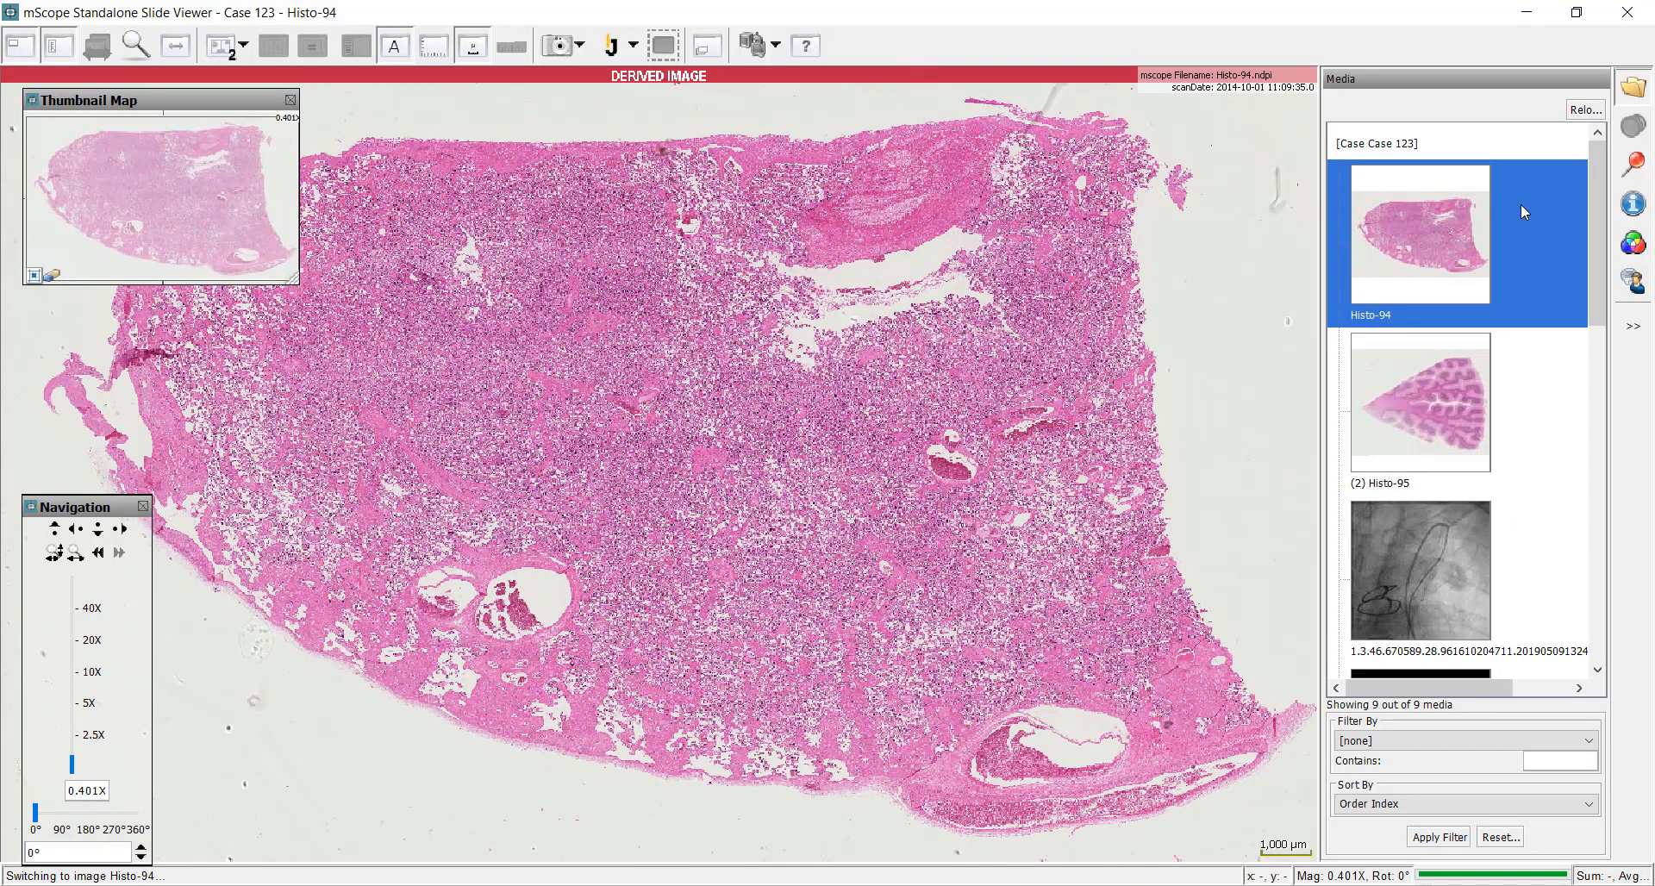
Switch to the Histo-95 slide and display its Area of concern annotation.
left_click(1416, 441)
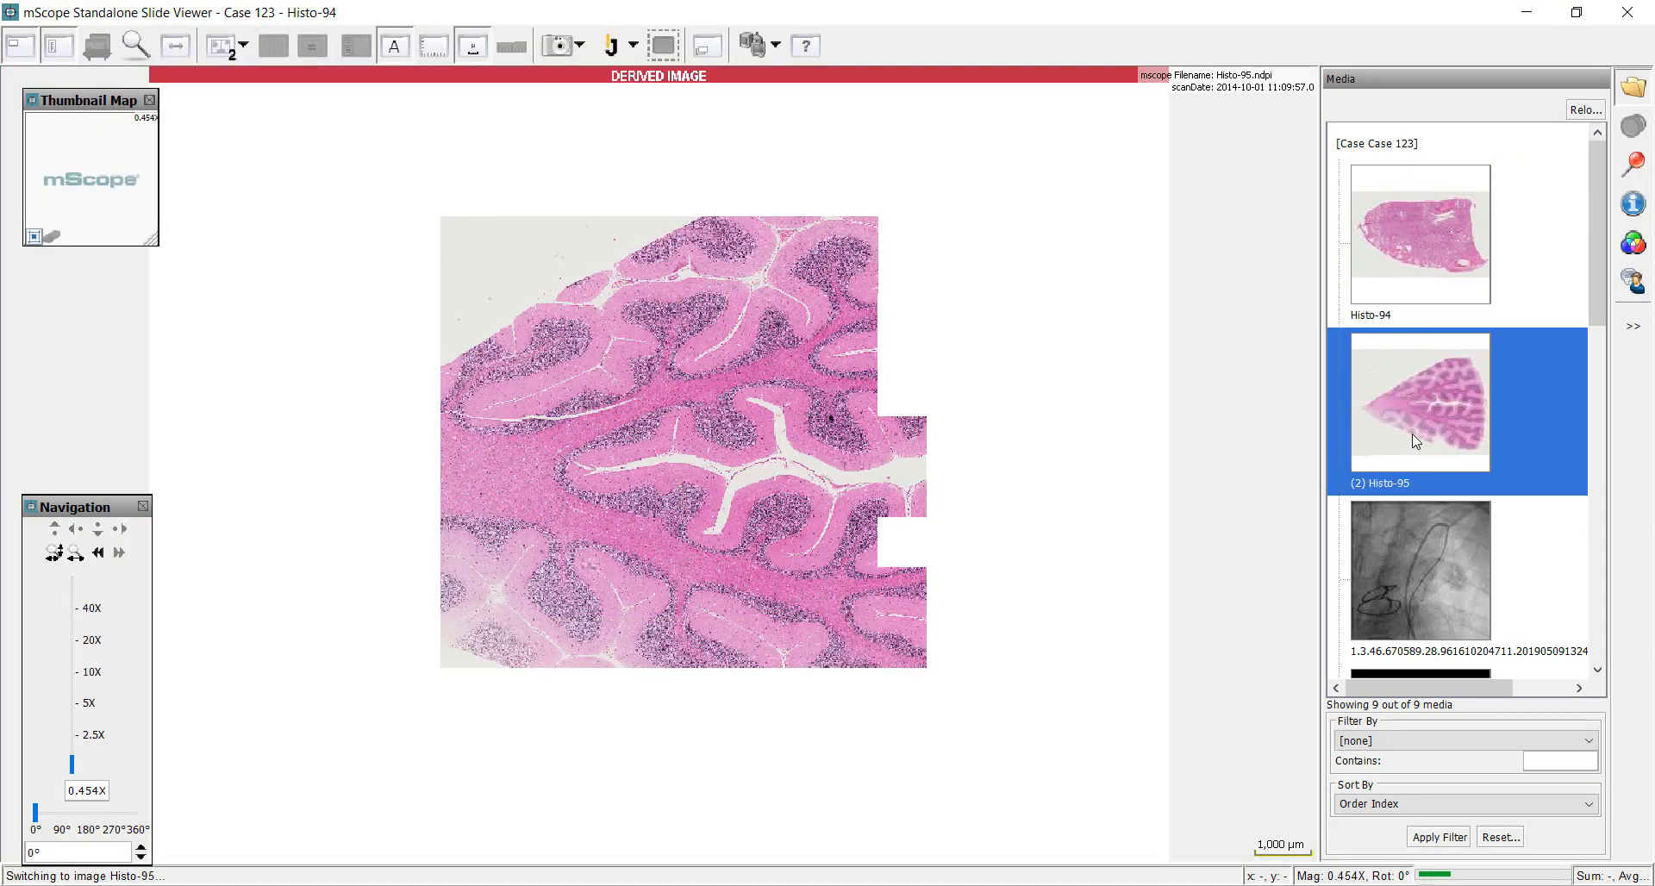
scroll(1416, 441, "down", 3)
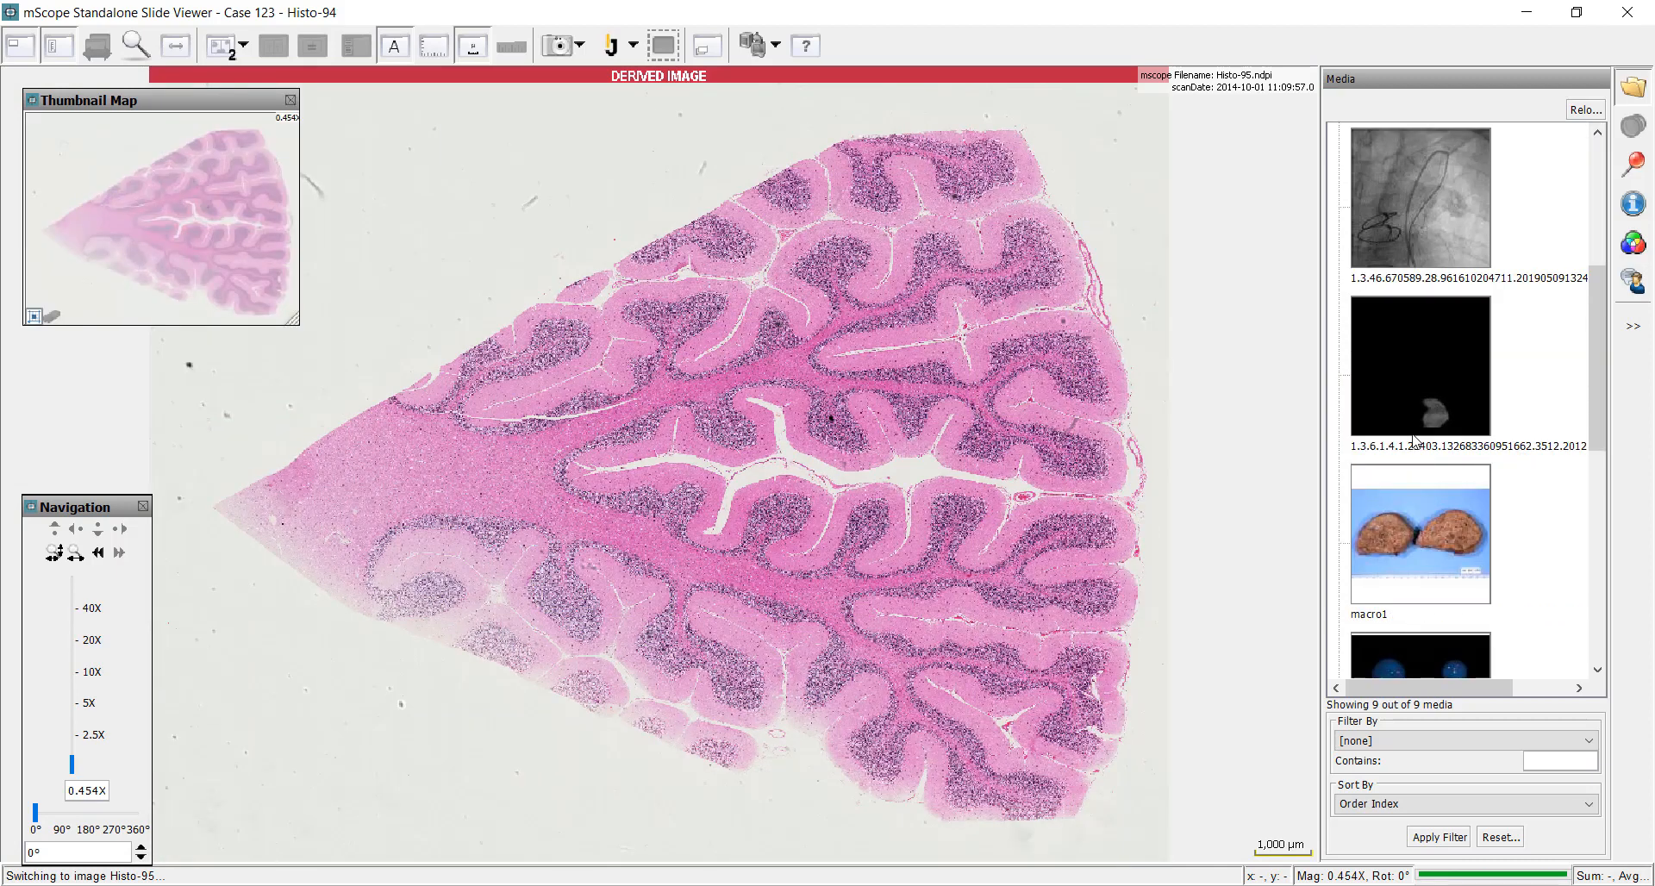
left_click(1626, 176)
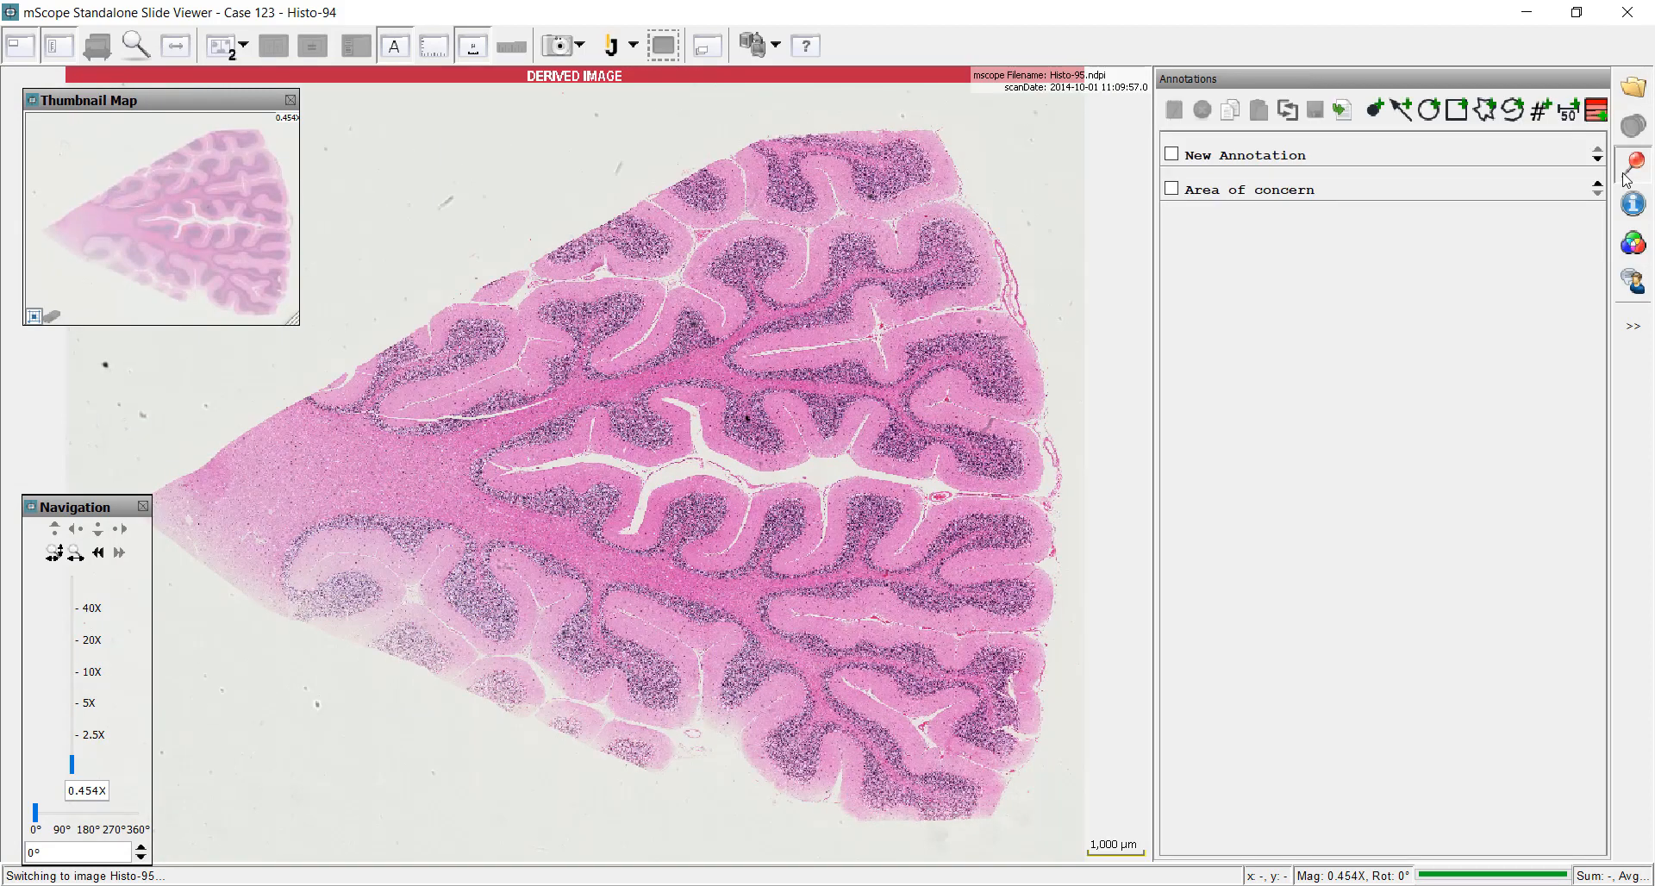
left_click(1266, 190)
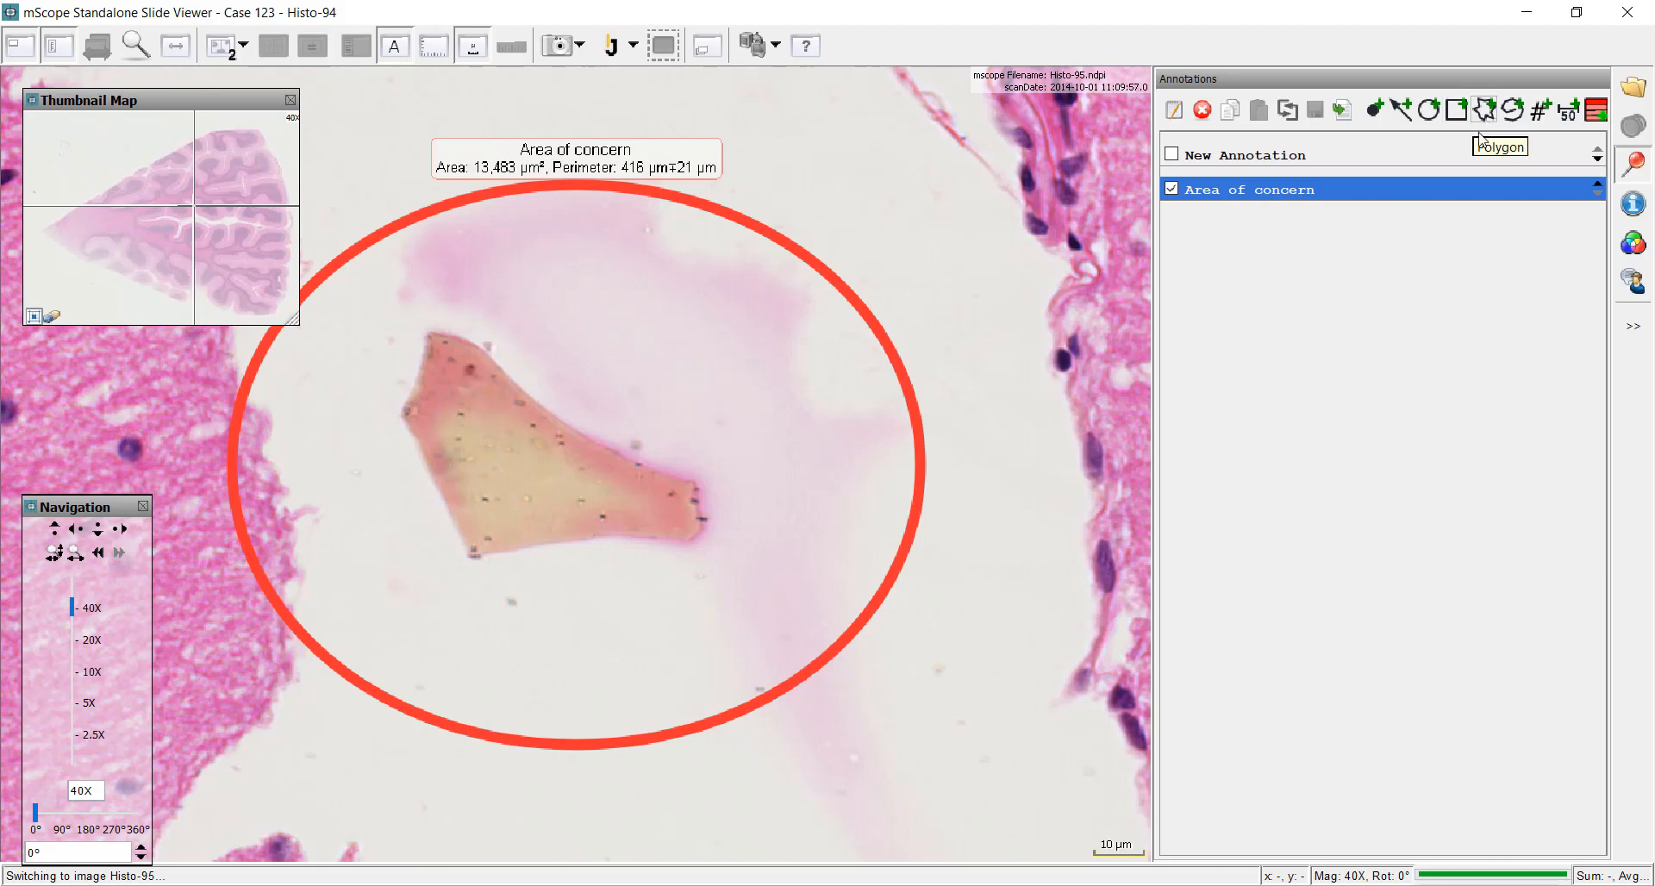
View the case's grayscale DICOM image 1.3.46.670589.28.961610204711.20190509132428853128.2.5 and the 1651_Bcrablinter-FISH image.
left_click(1633, 88)
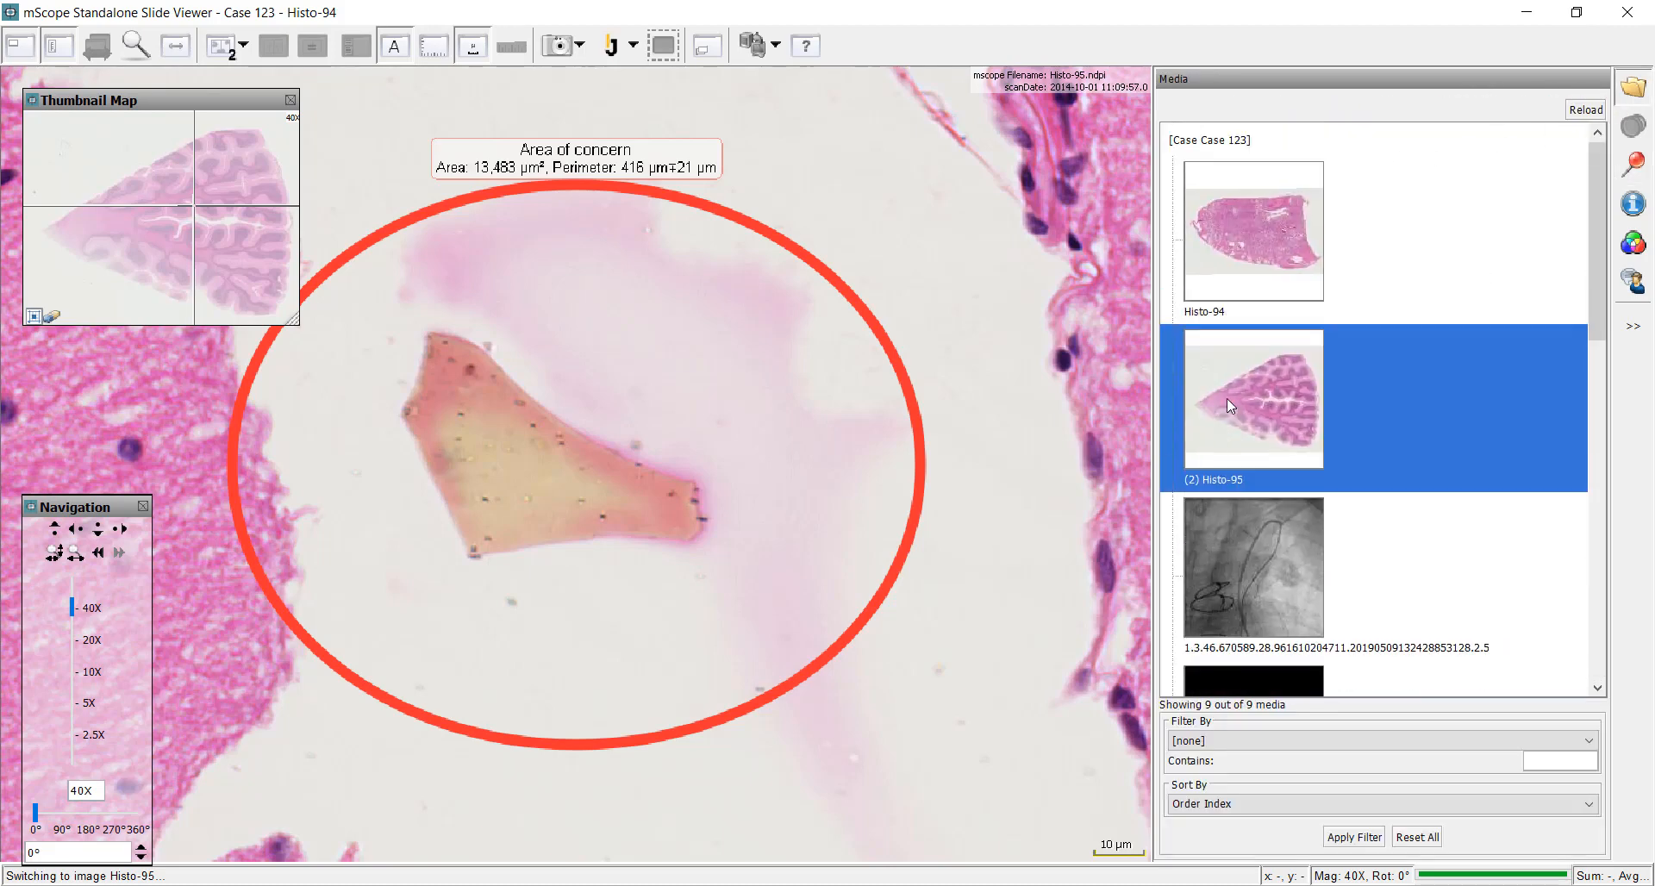
left_click(1263, 541)
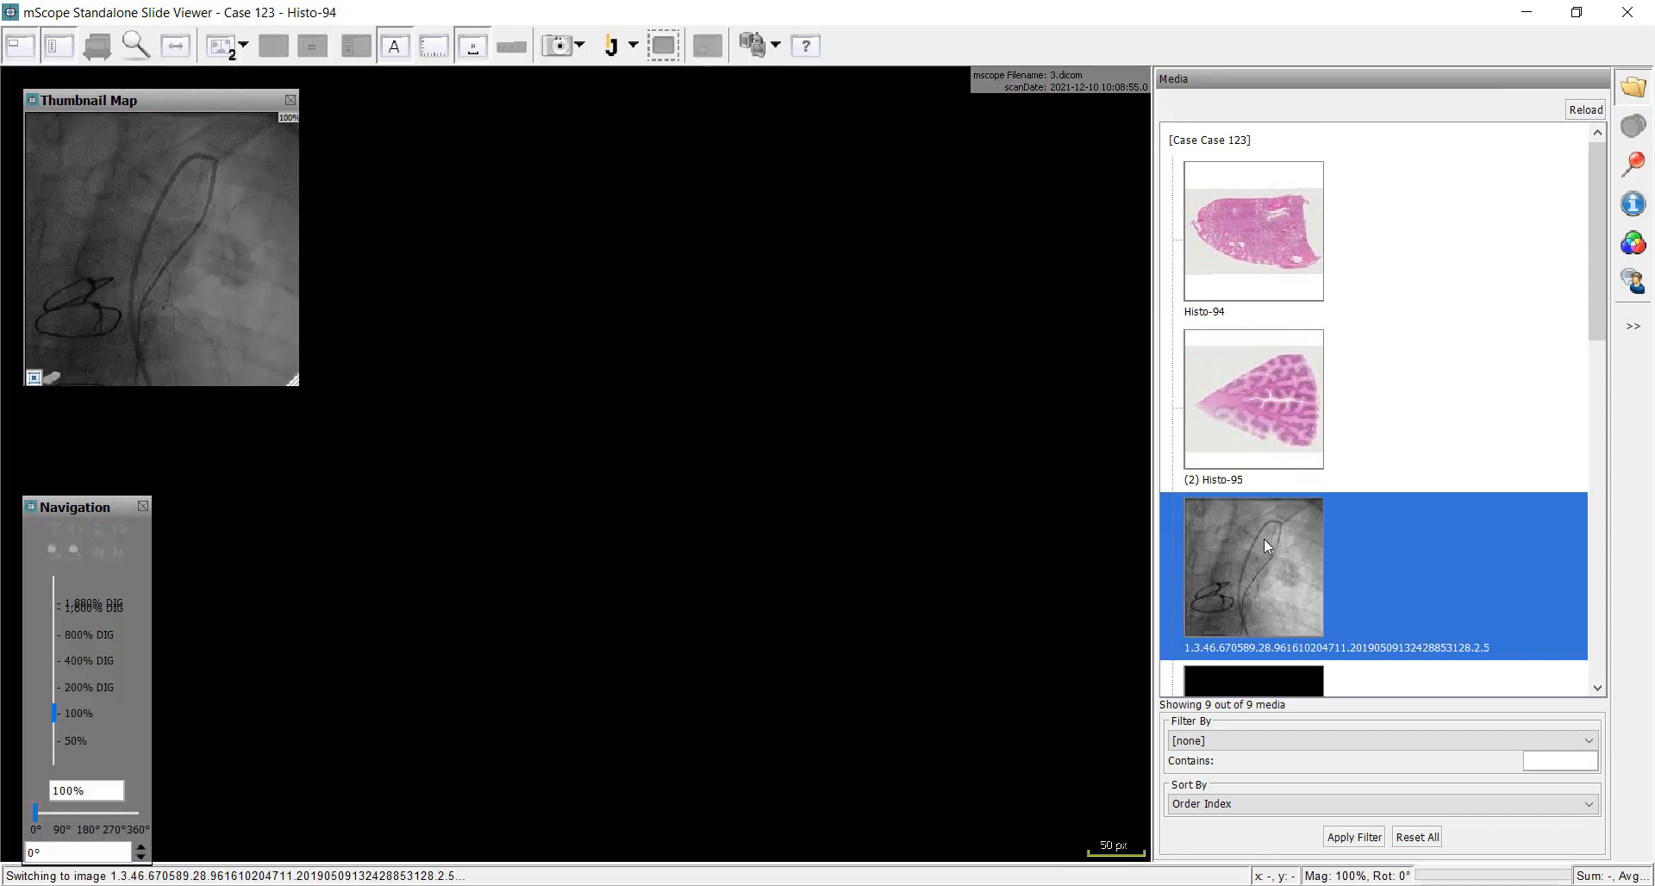
scroll(1247, 510, "down", 5)
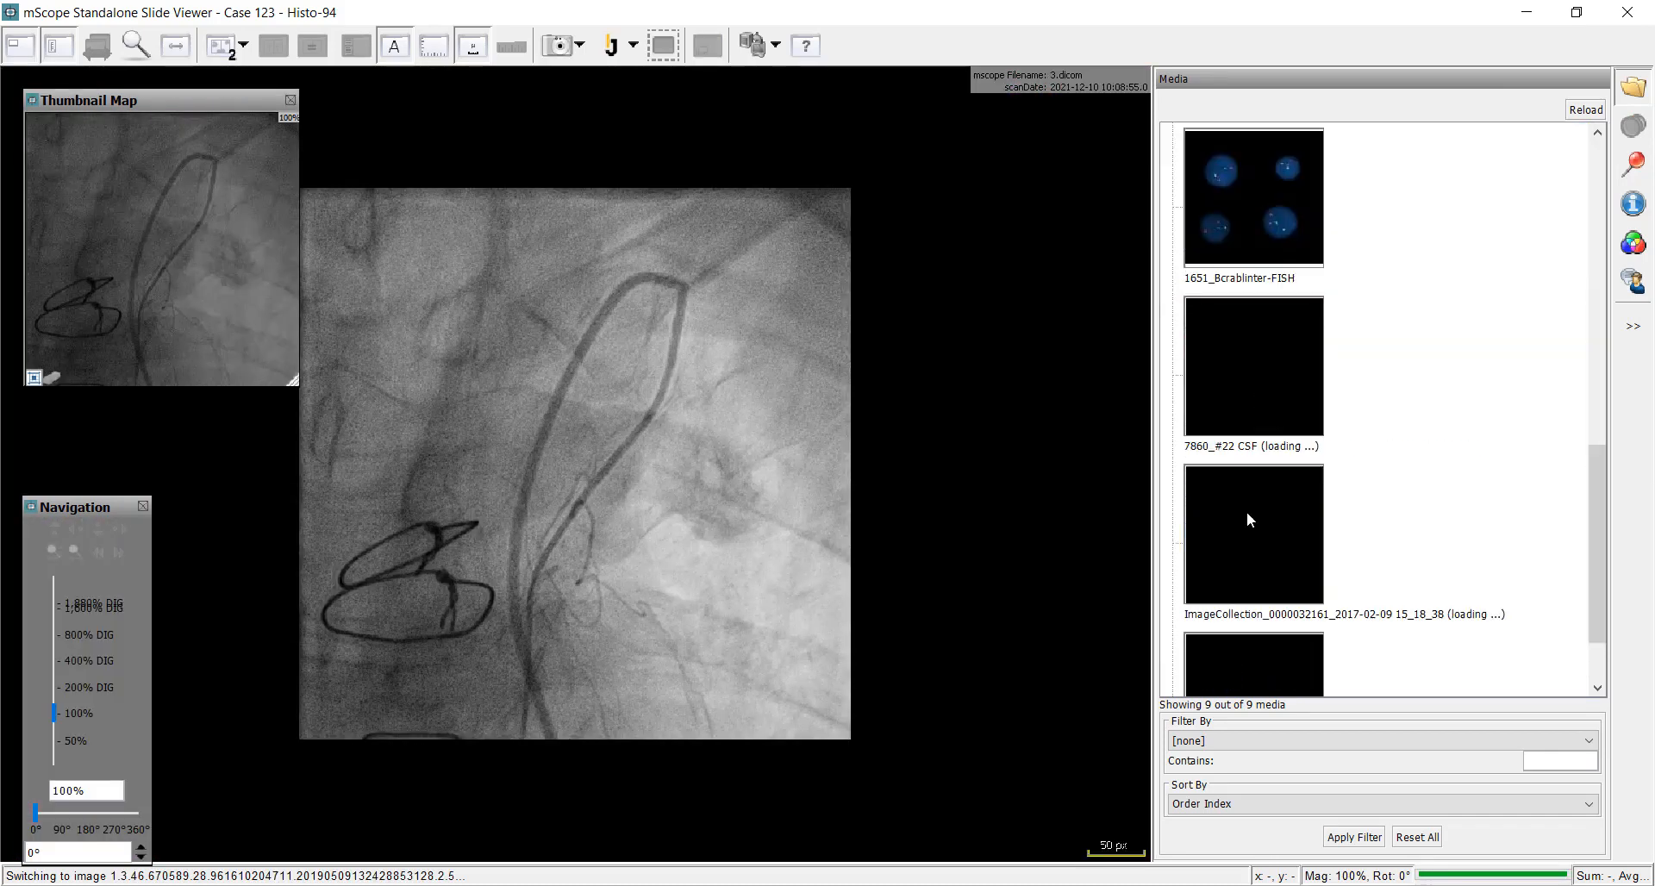
left_click(1248, 200)
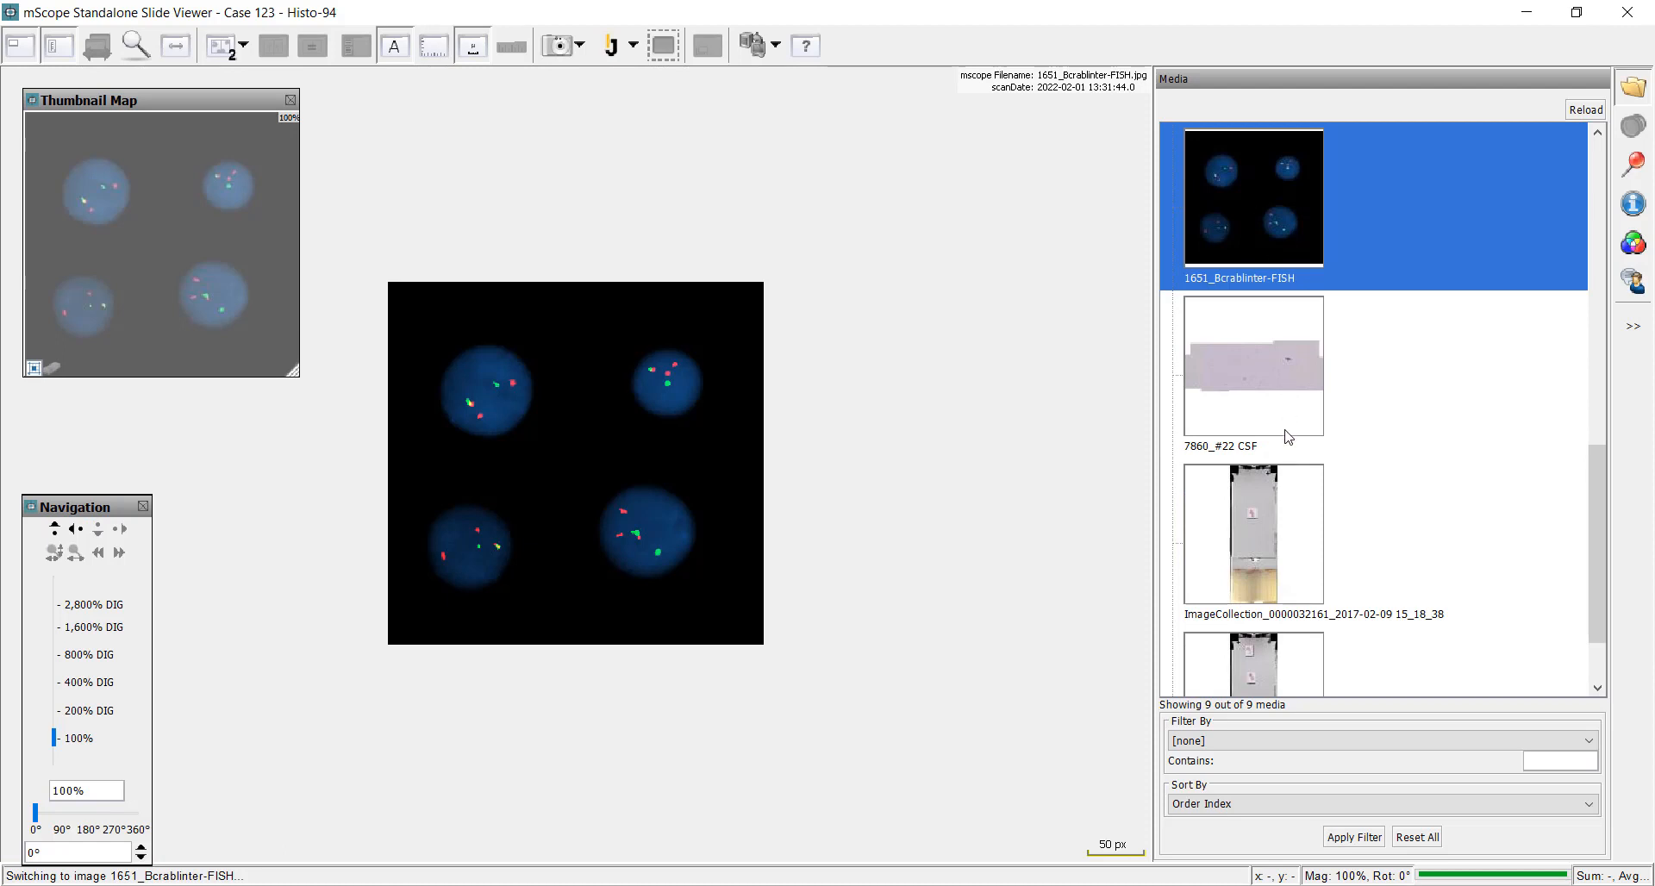
scroll(1285, 430, "down", 1)
left_click(1276, 475)
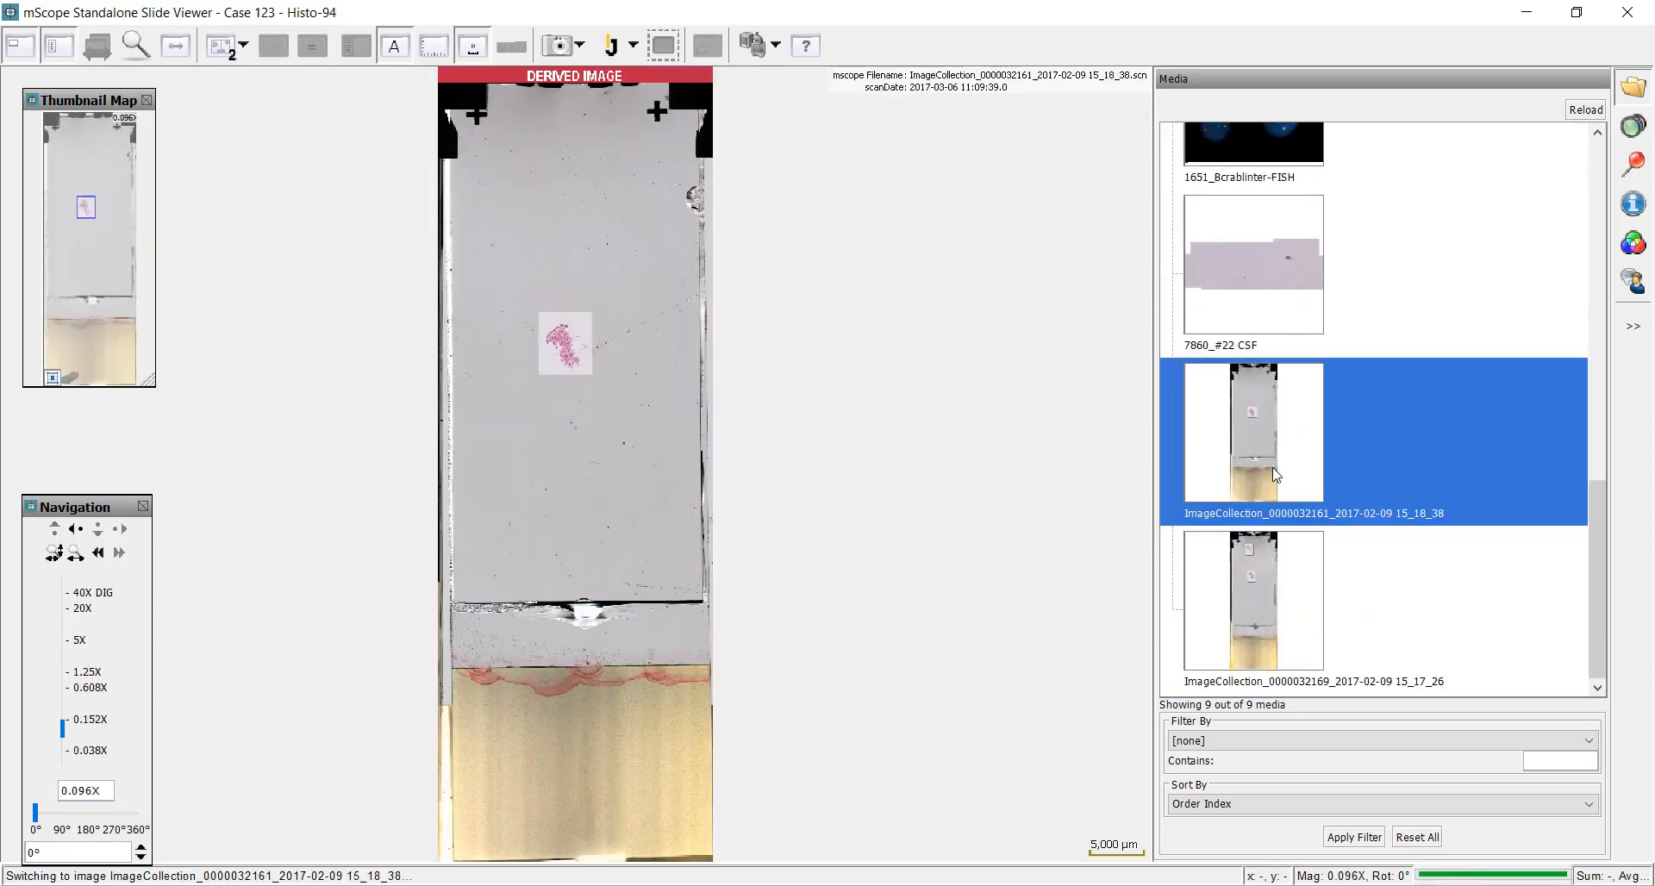
scroll(582, 360, "up", 4)
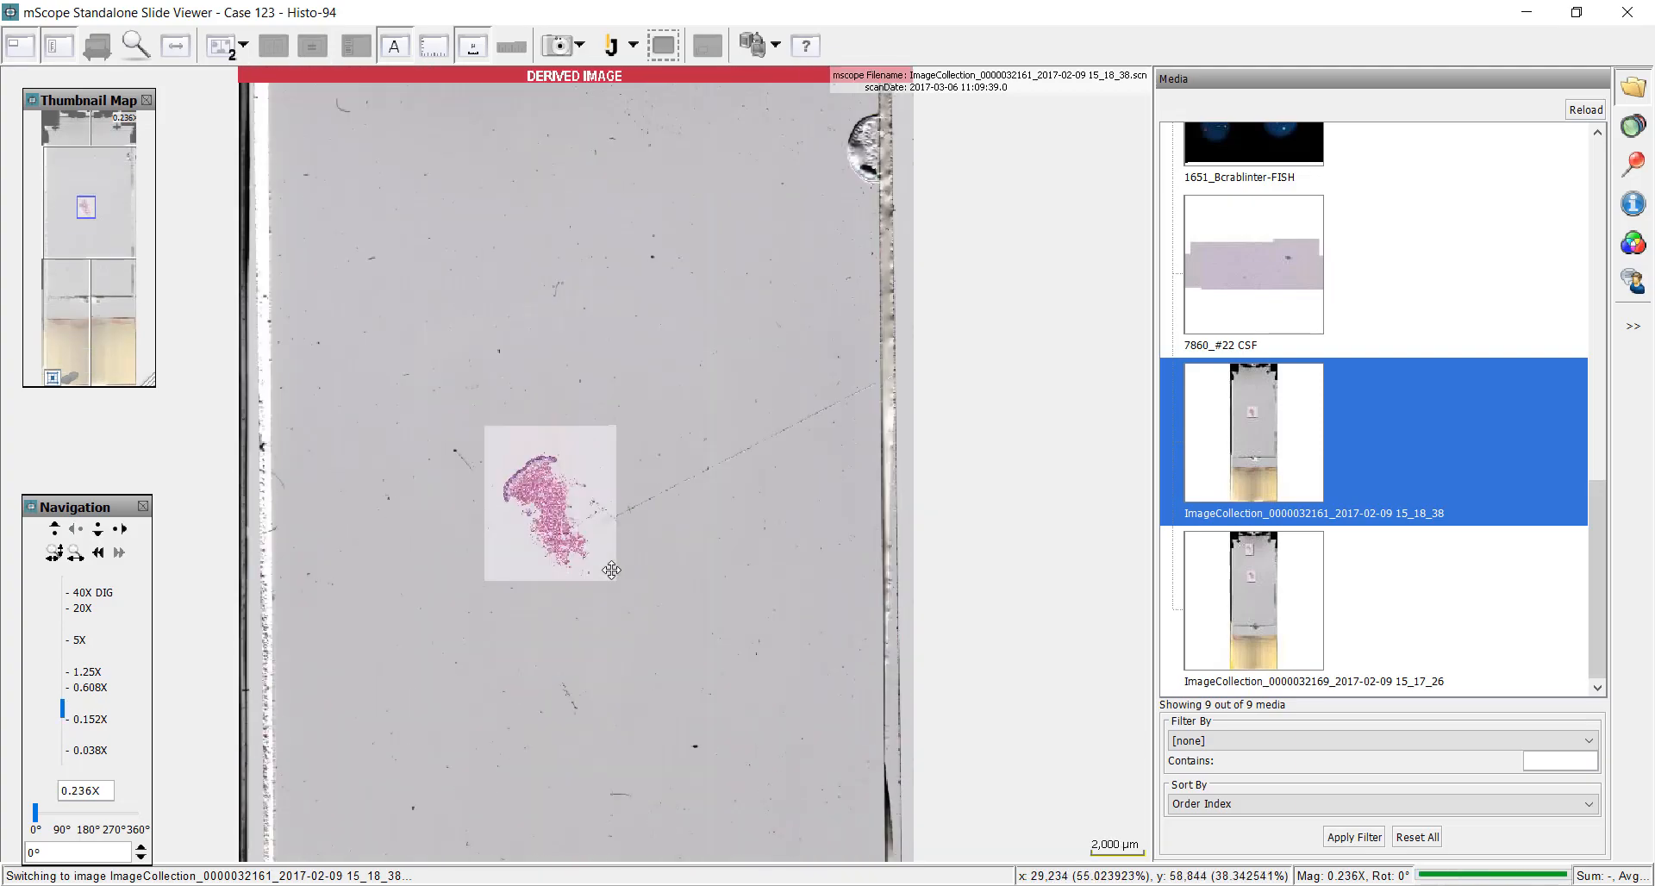
scroll(612, 562, "up", 4)
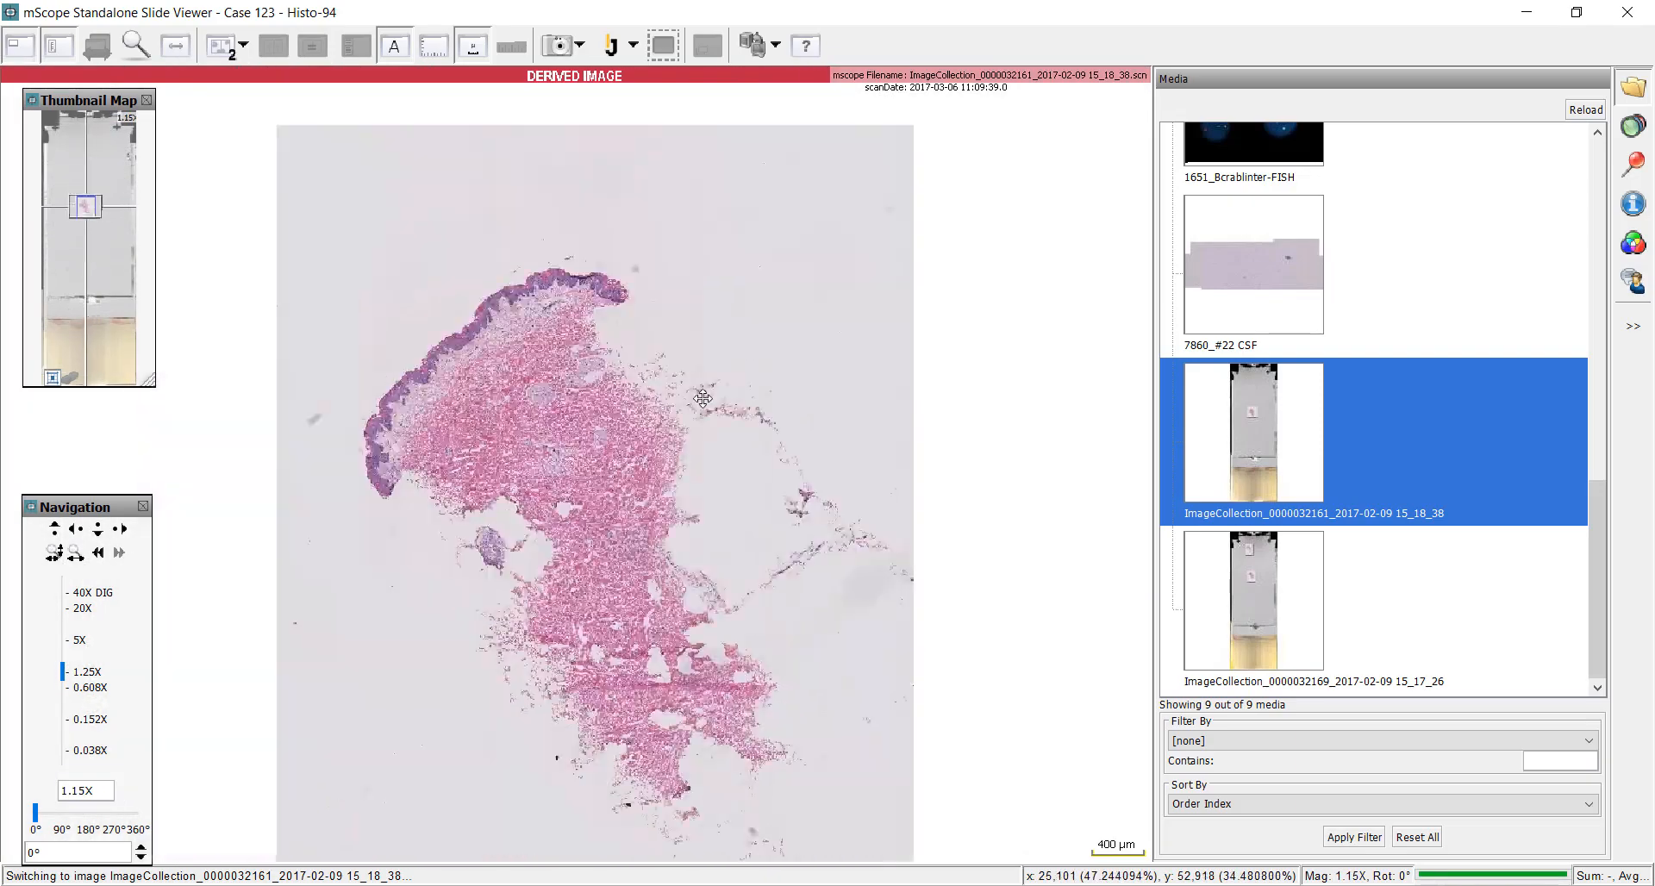
scroll(729, 373, "up", 3)
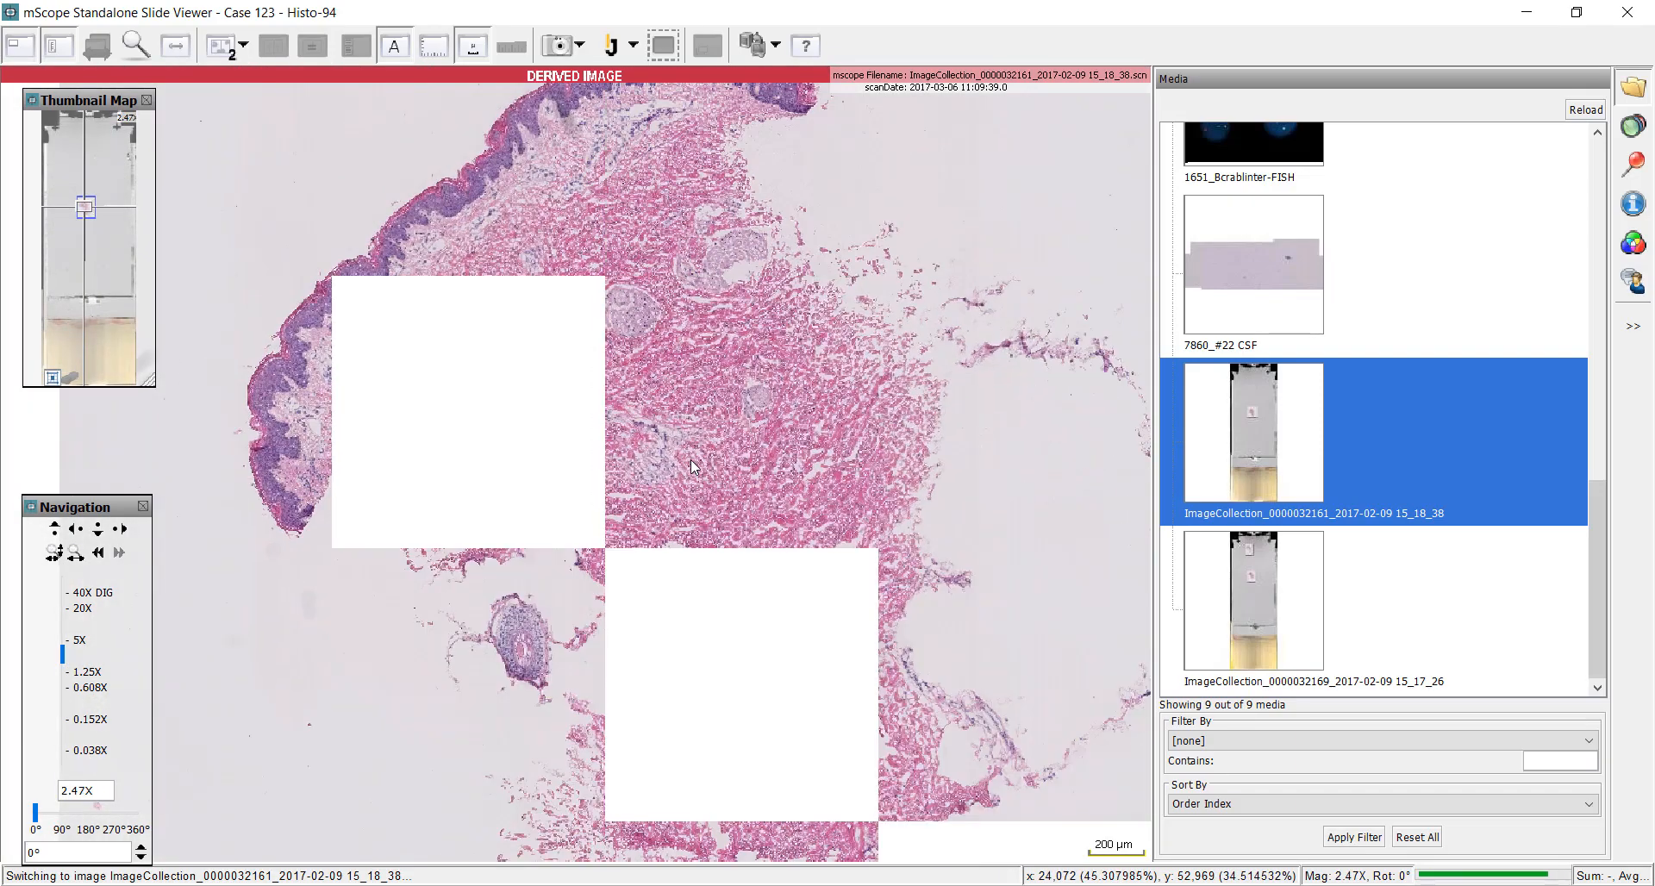
scroll(681, 377, "up", 3)
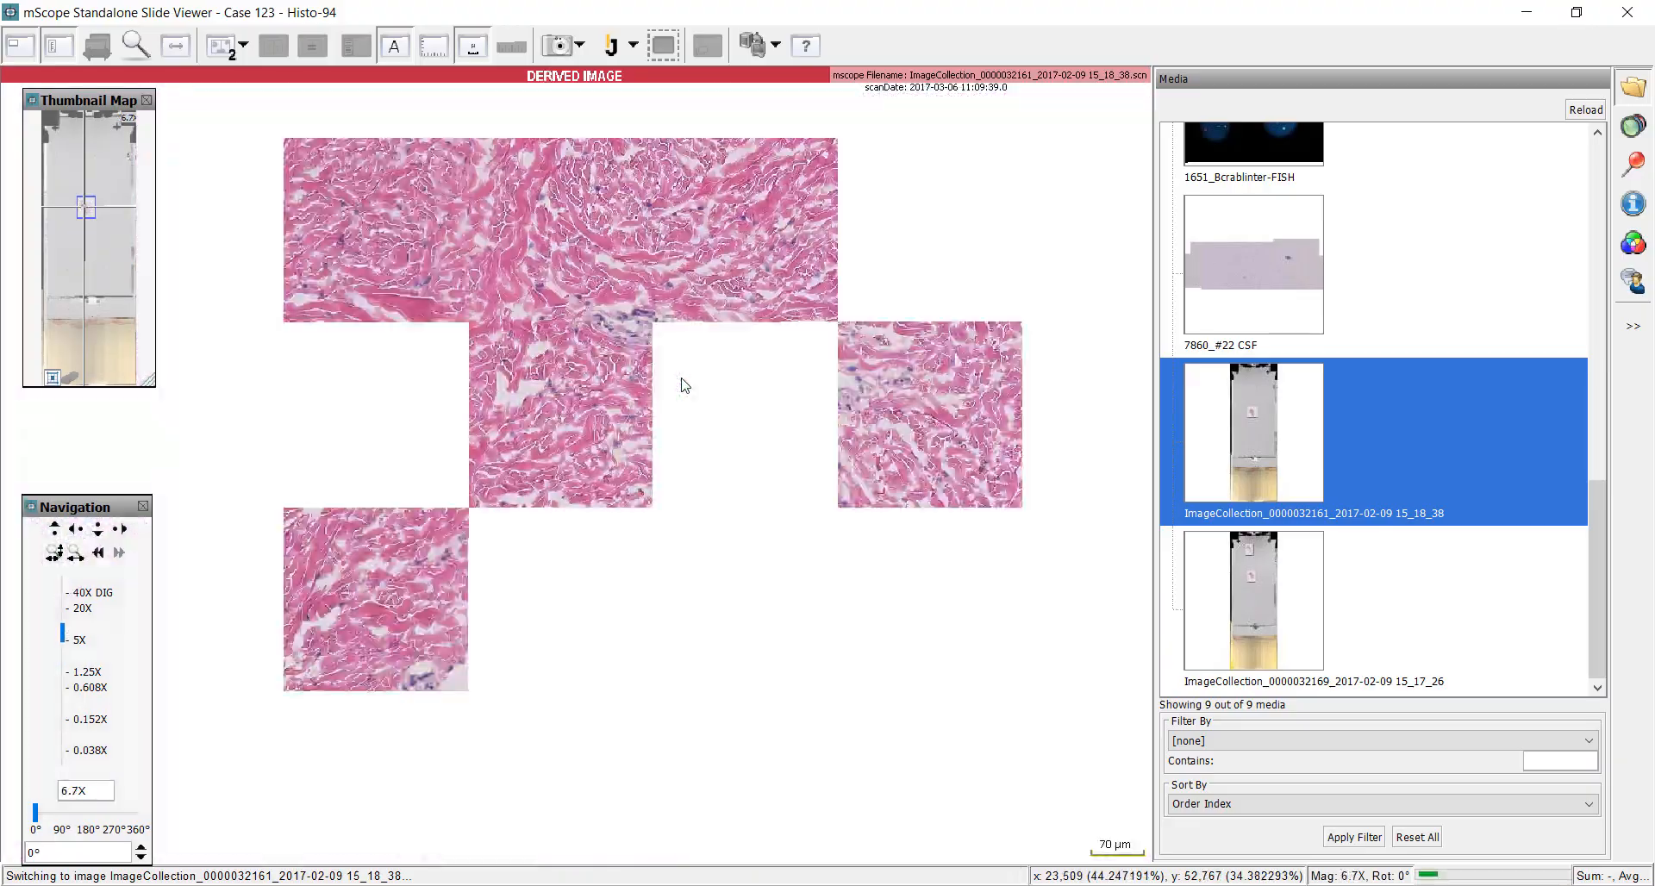
left_click_drag(695, 288, 621, 583)
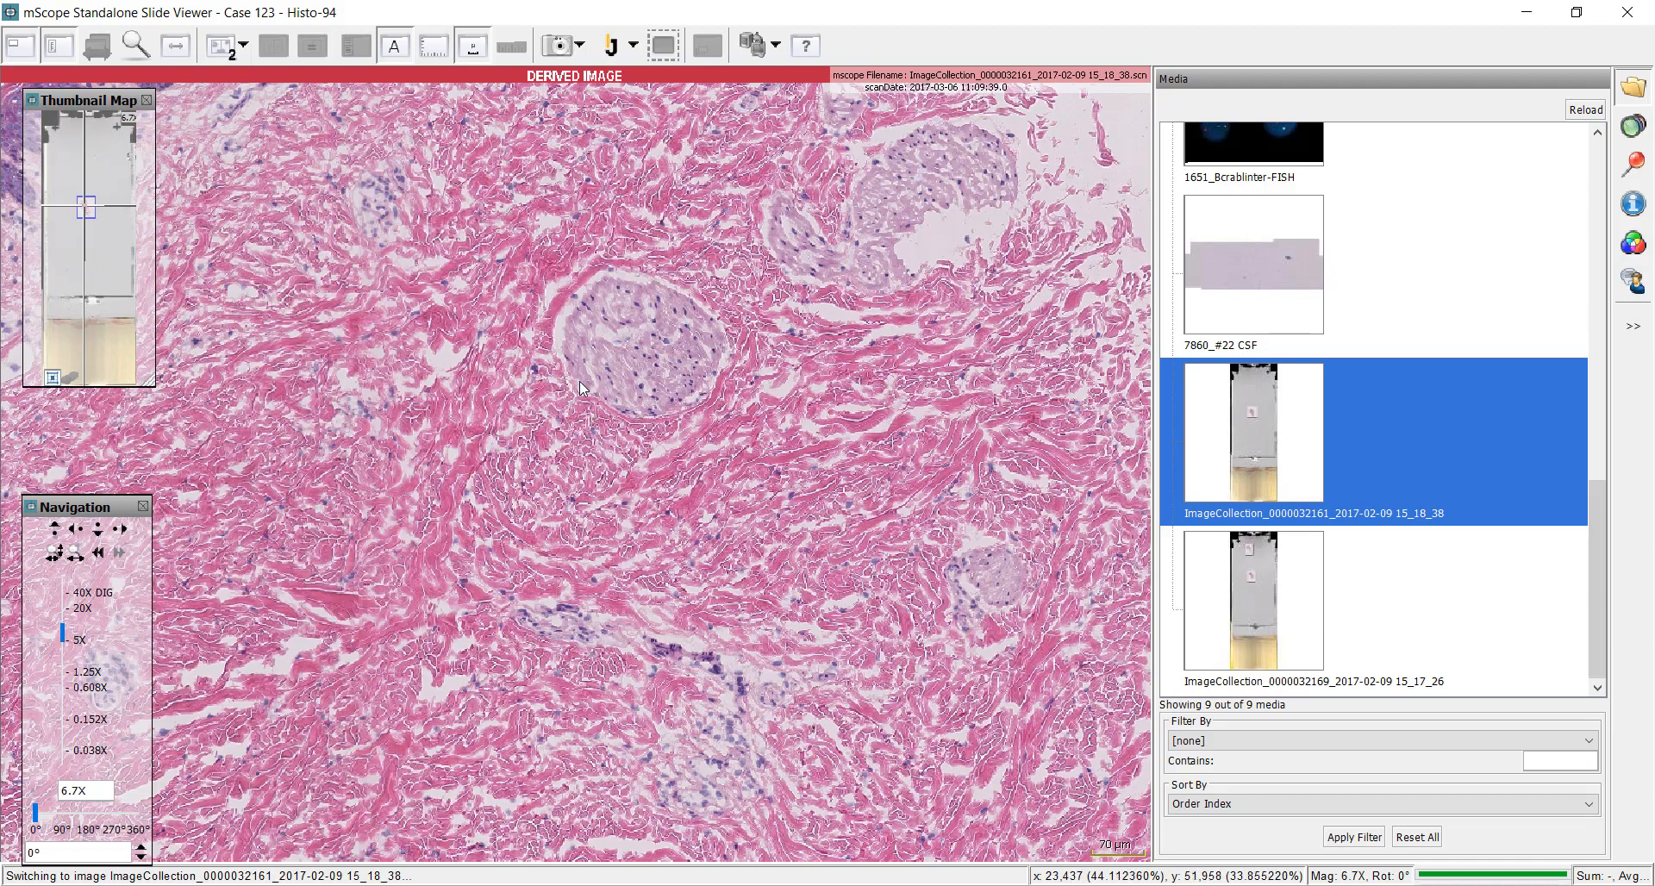
scroll(579, 381, "down", 2)
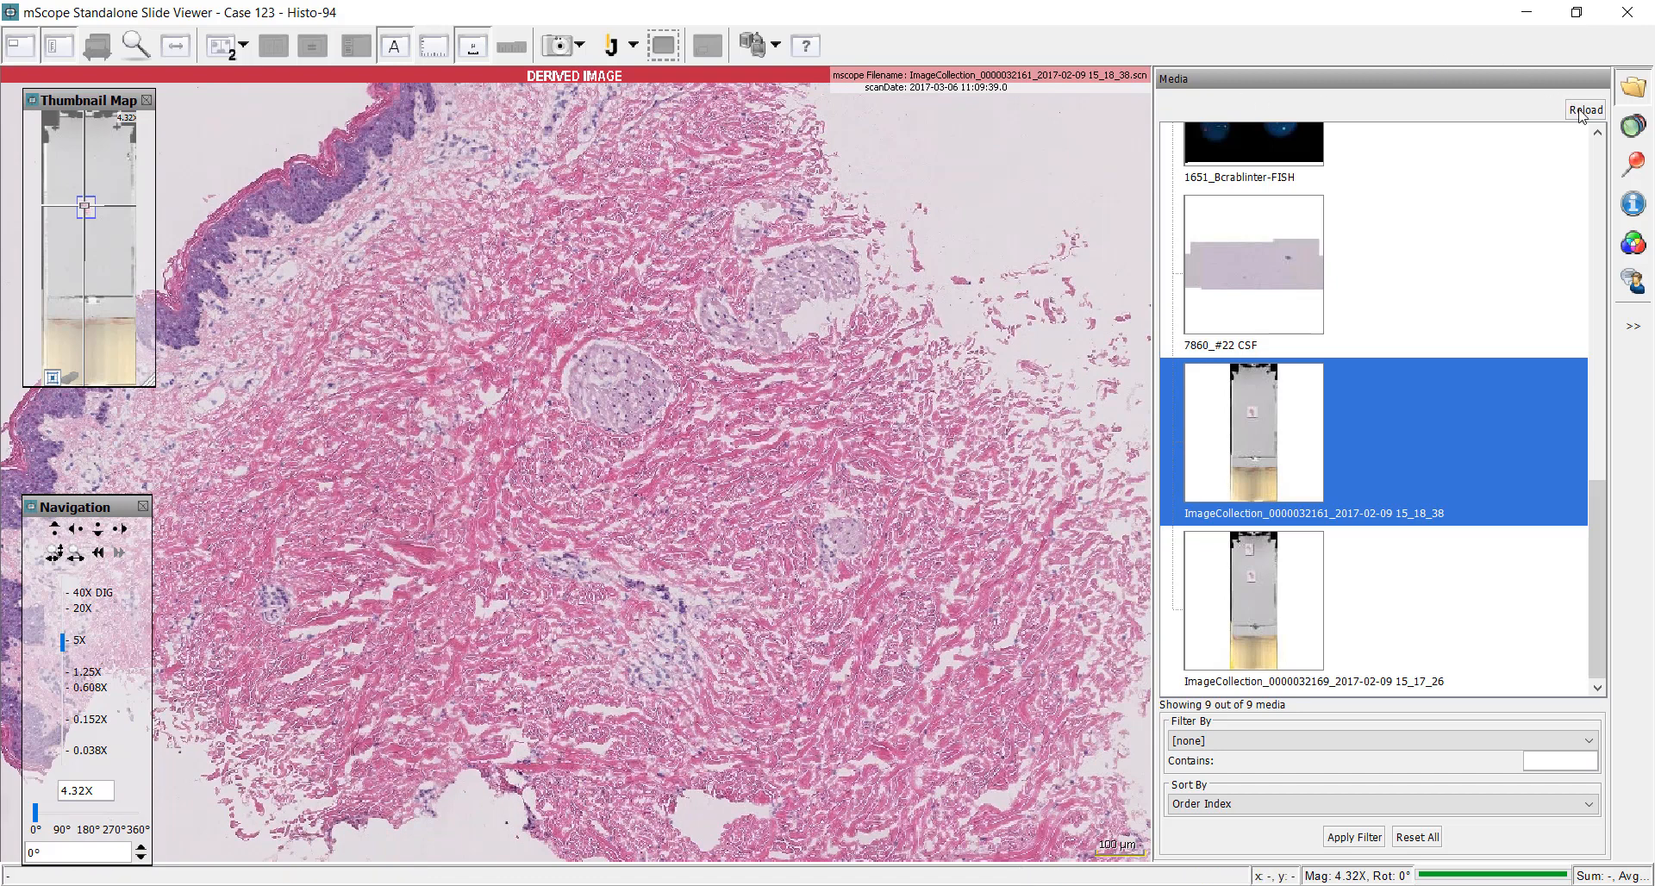
Draw an ellipse annotation of about 110,800 µm² around the round structure near the center of the tissue view.
left_click(1623, 172)
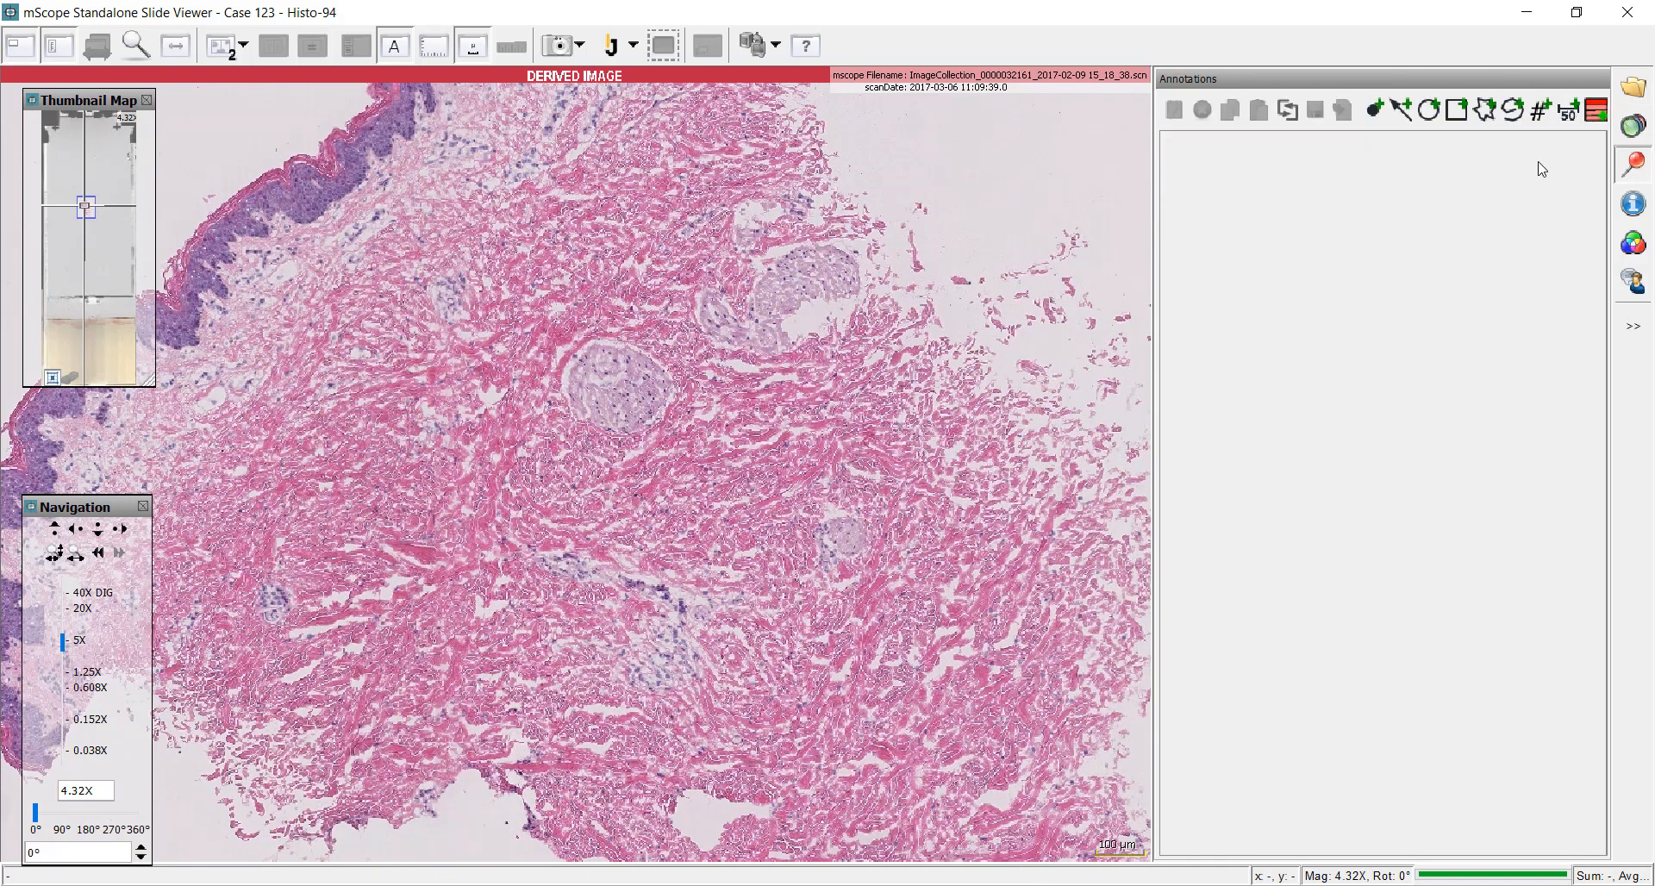
left_click(1428, 109)
left_click_drag(538, 326, 736, 479)
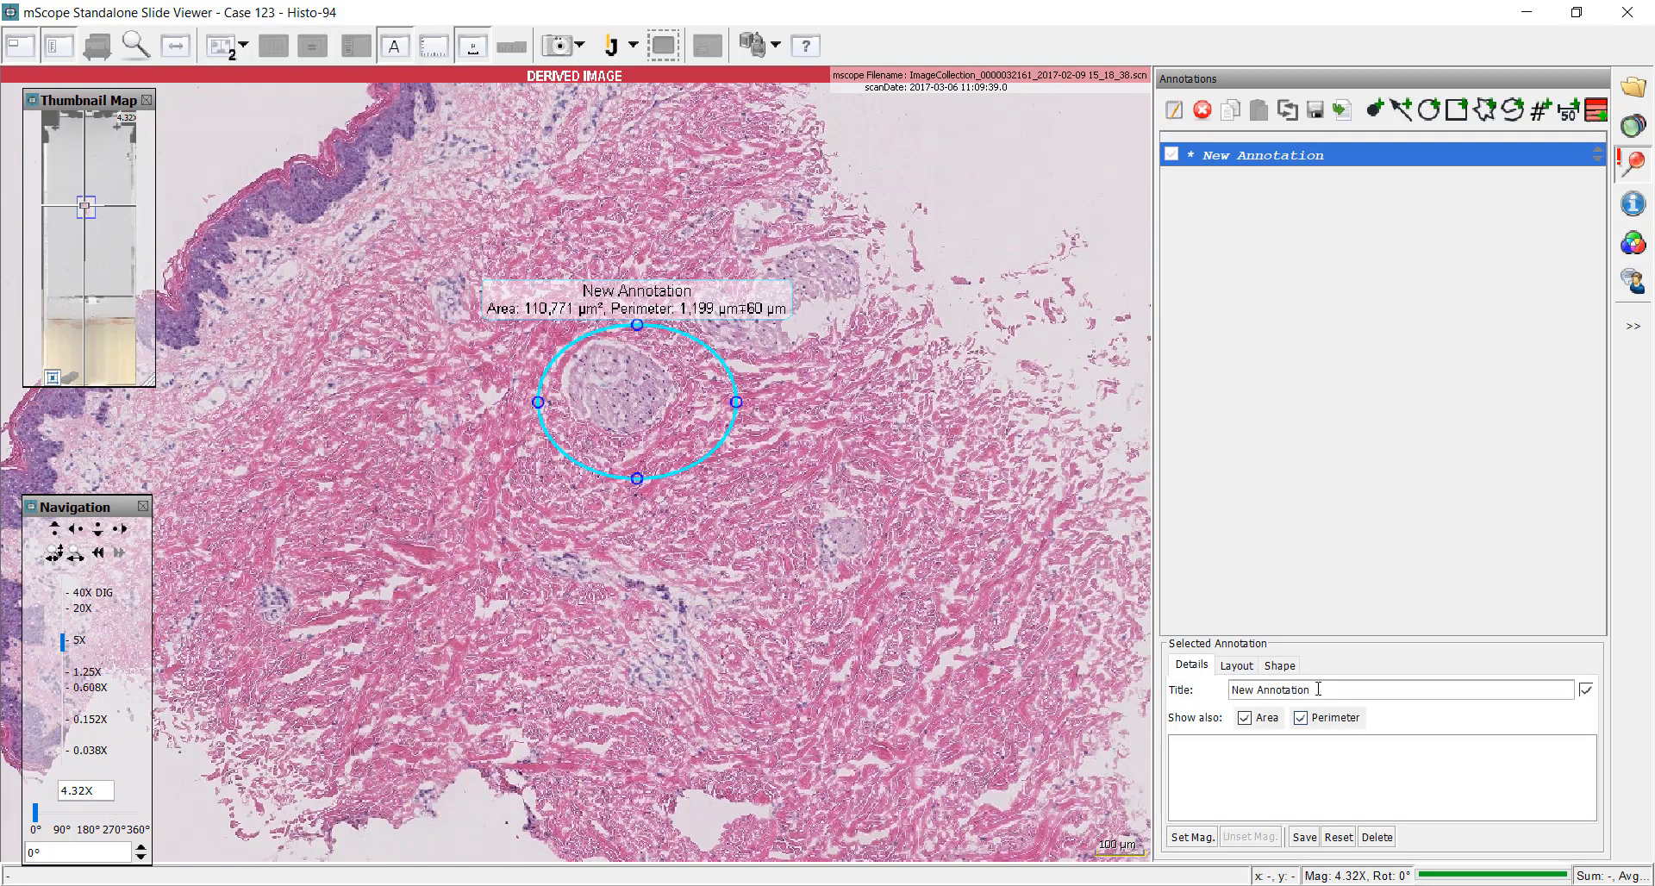
Title the new ellipse annotation "Region of interest.".
key("shift+Home")
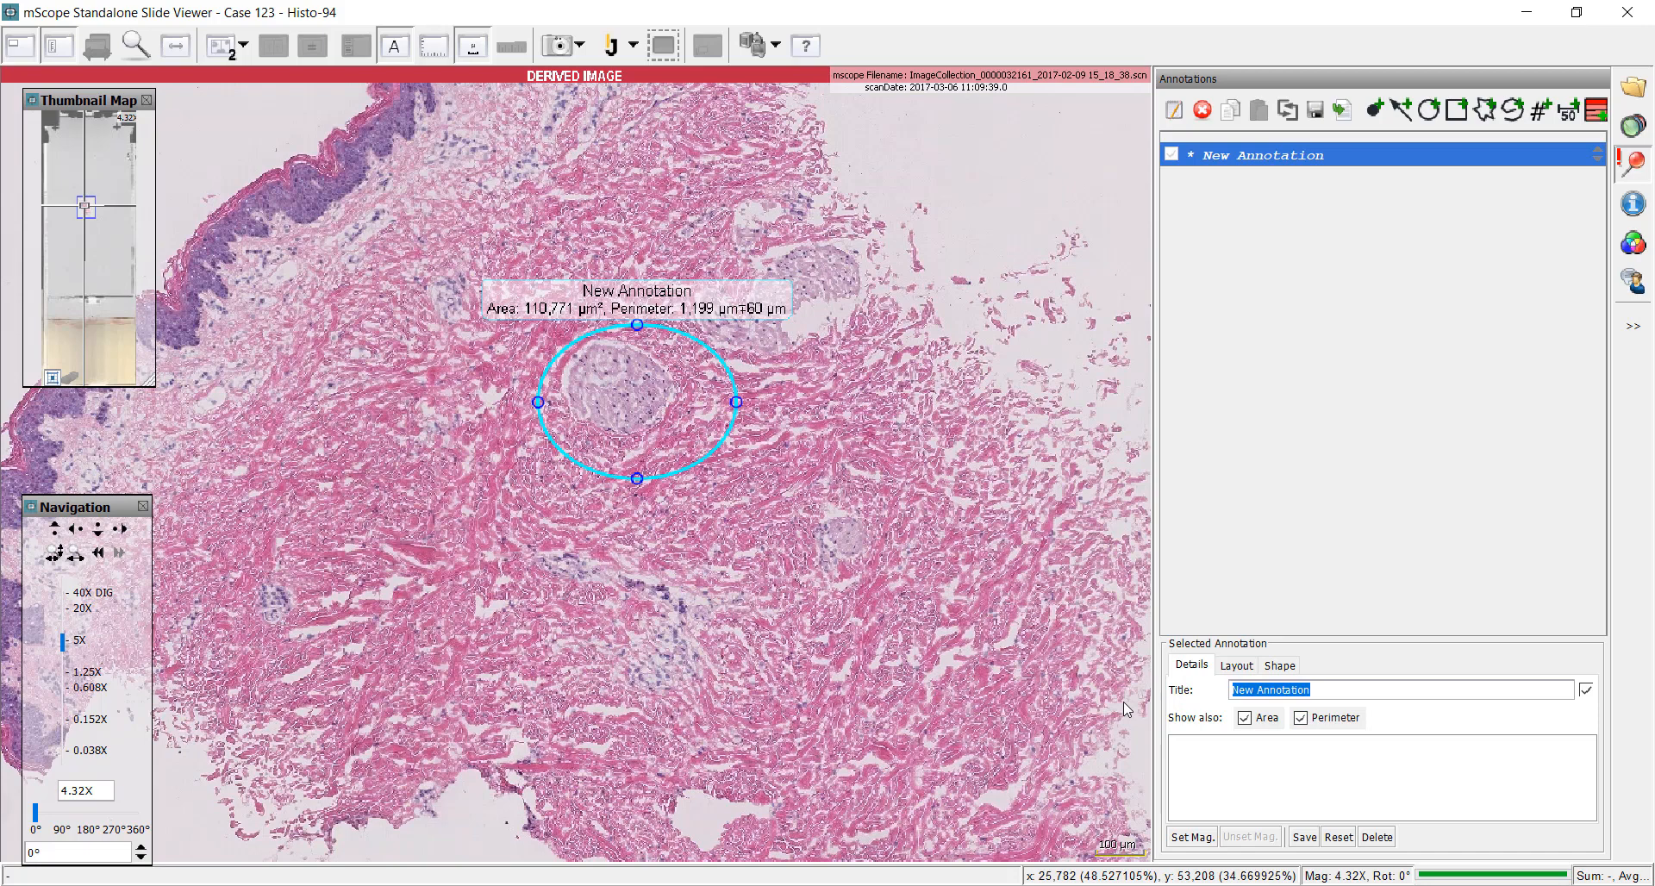
type("Region of int")
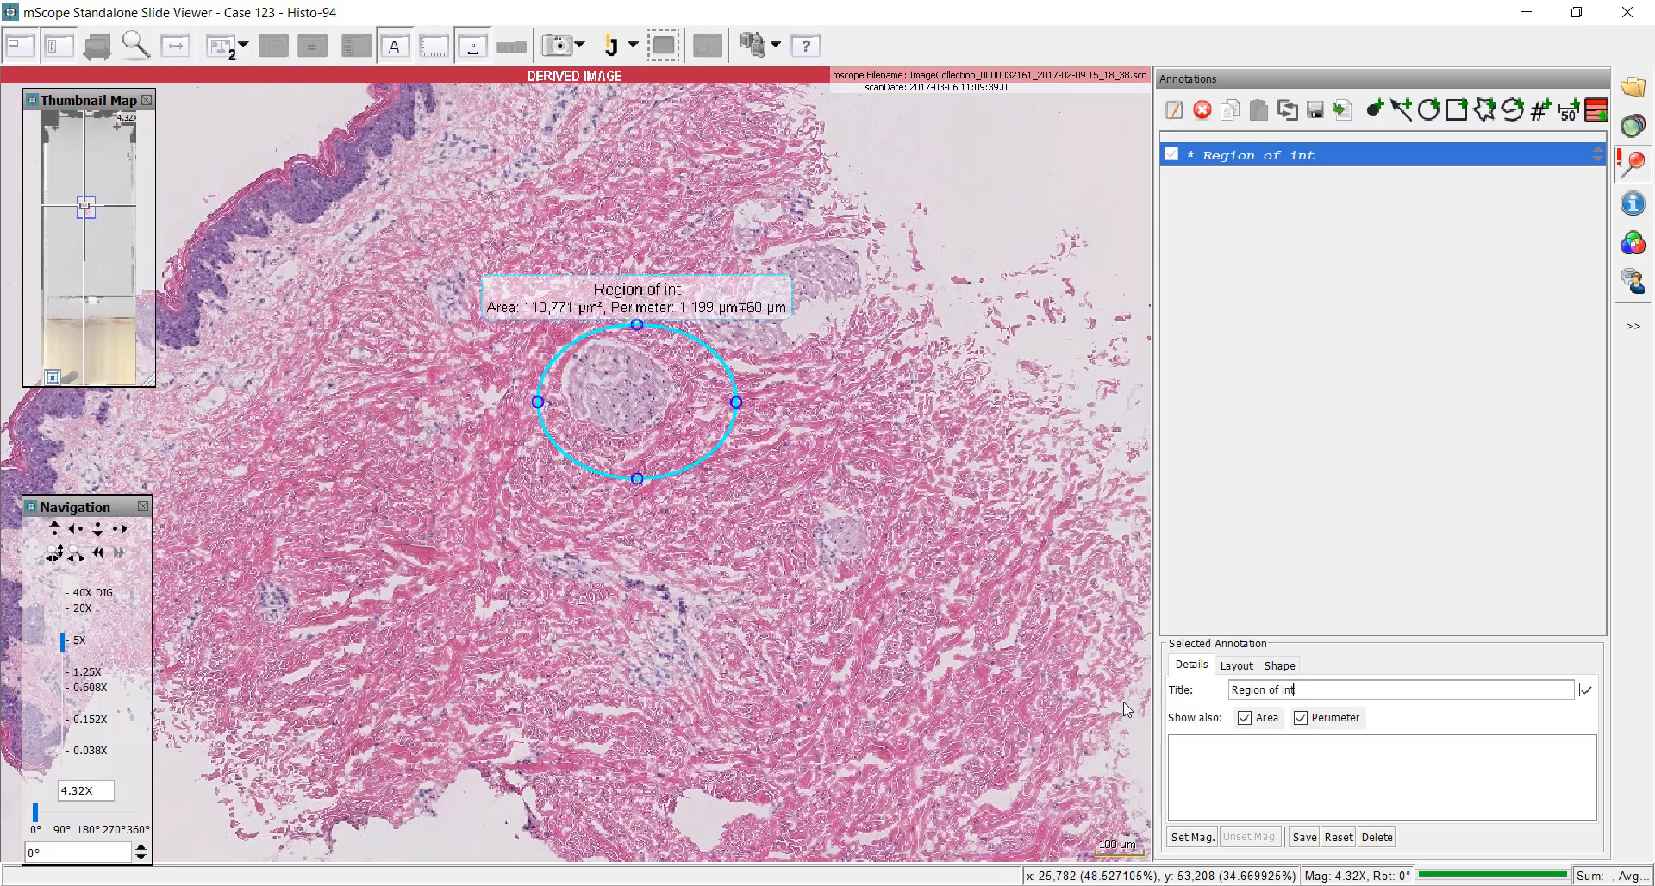
type("erest.")
left_click(1287, 788)
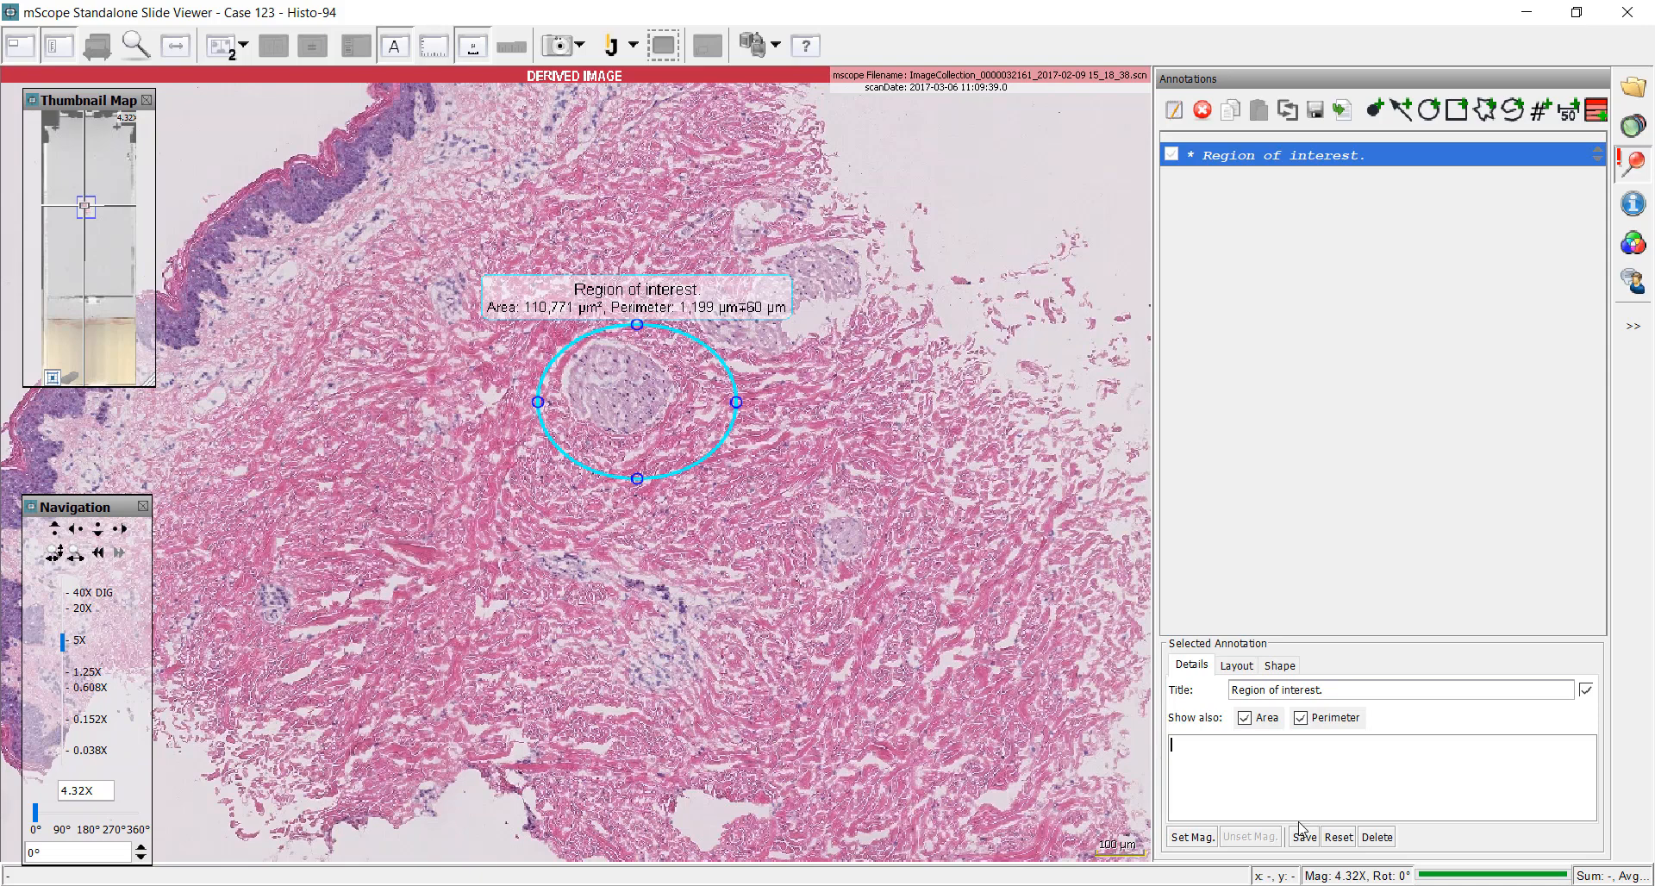
Set the annotation's label text to size Largest (26) and make it bold.
left_click(1235, 665)
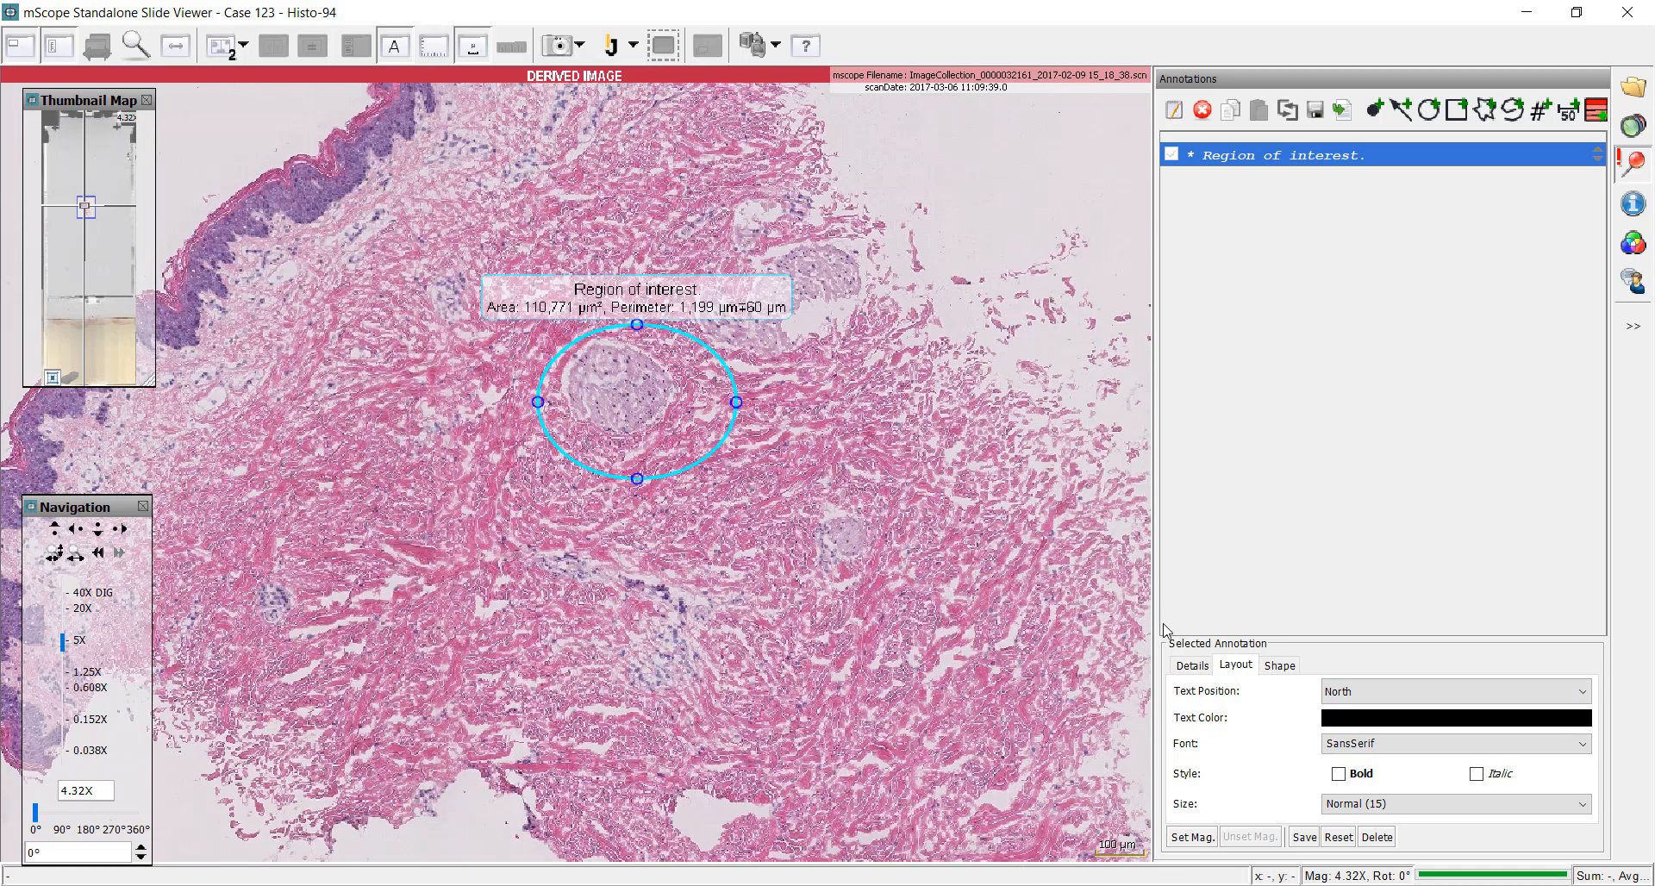
left_click(1362, 797)
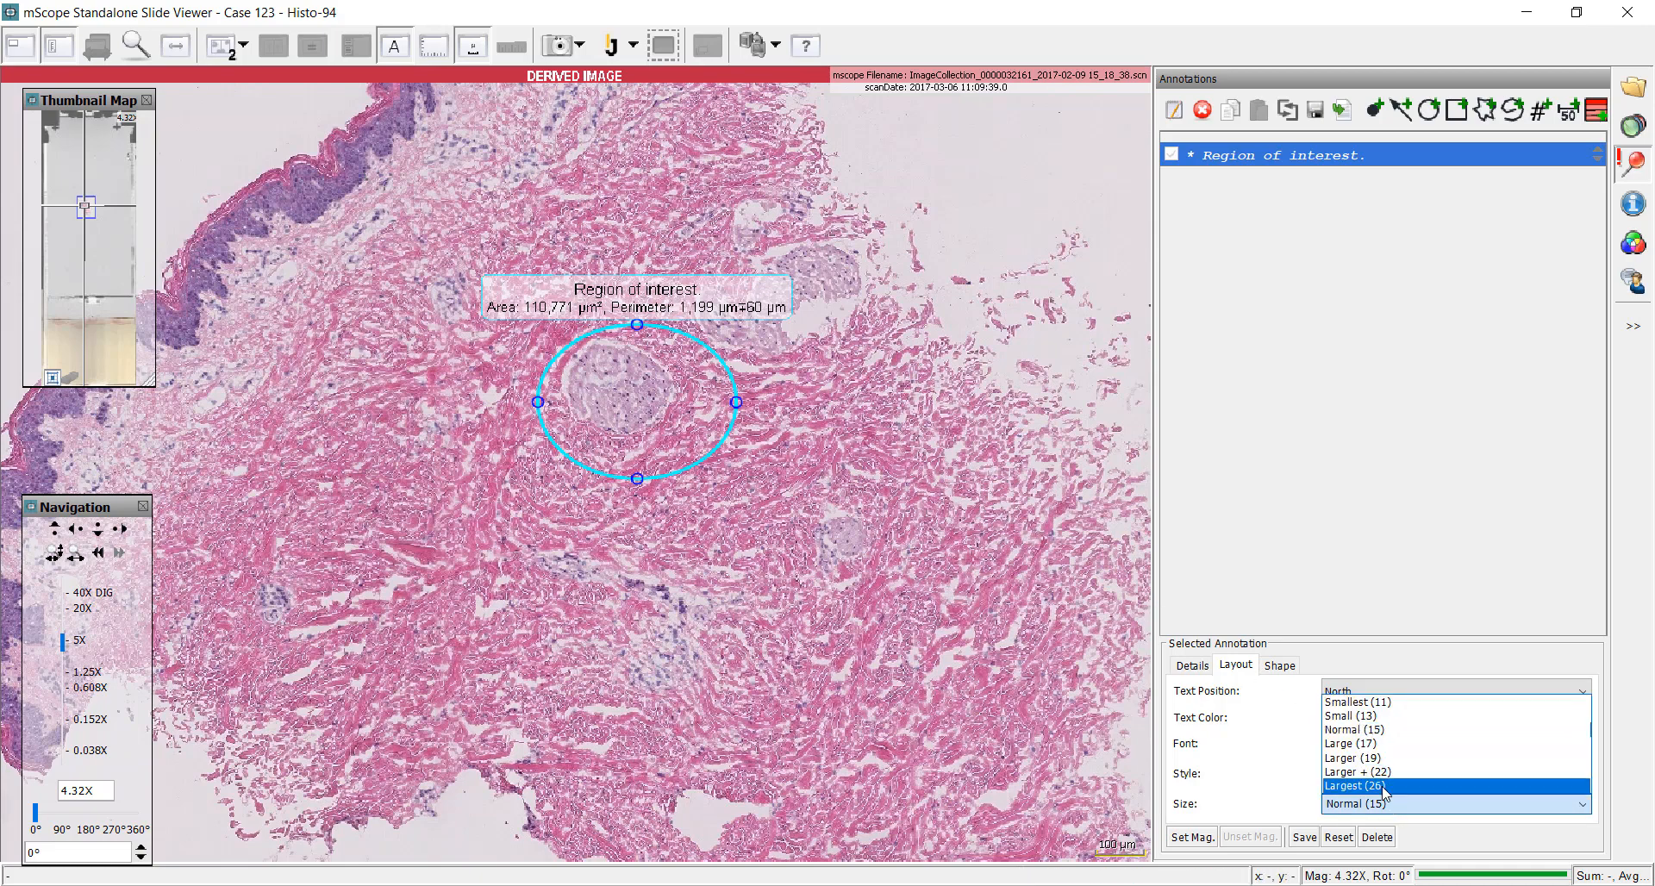
left_click(1342, 784)
left_click(1341, 778)
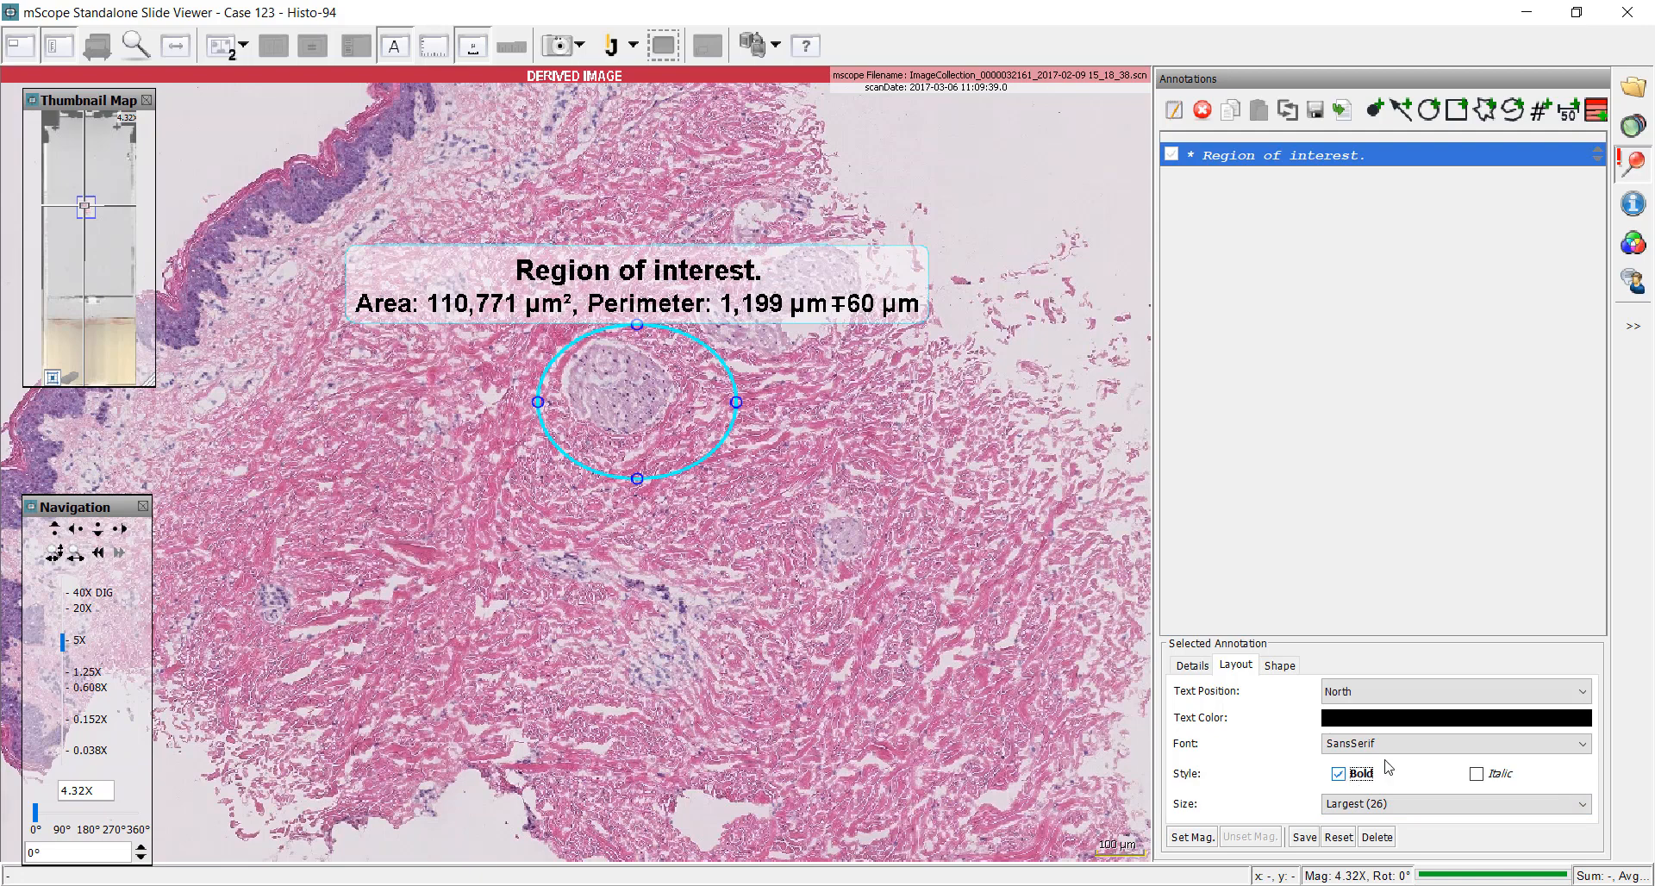
Set the annotation's label text color to bright green.
left_click(1405, 718)
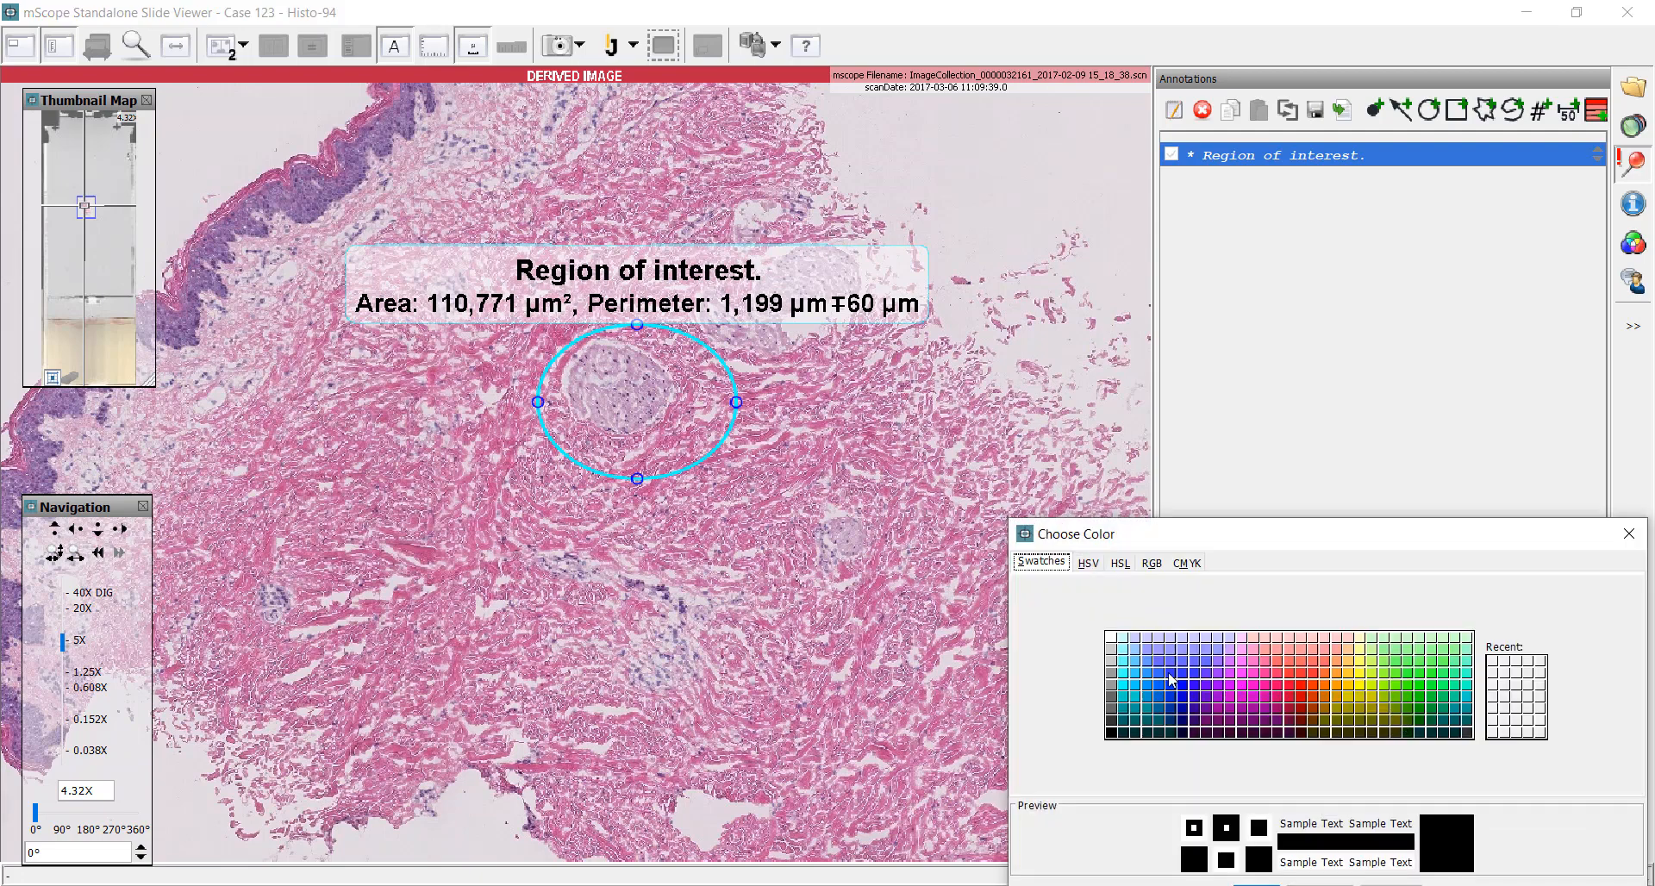
left_click(1414, 687)
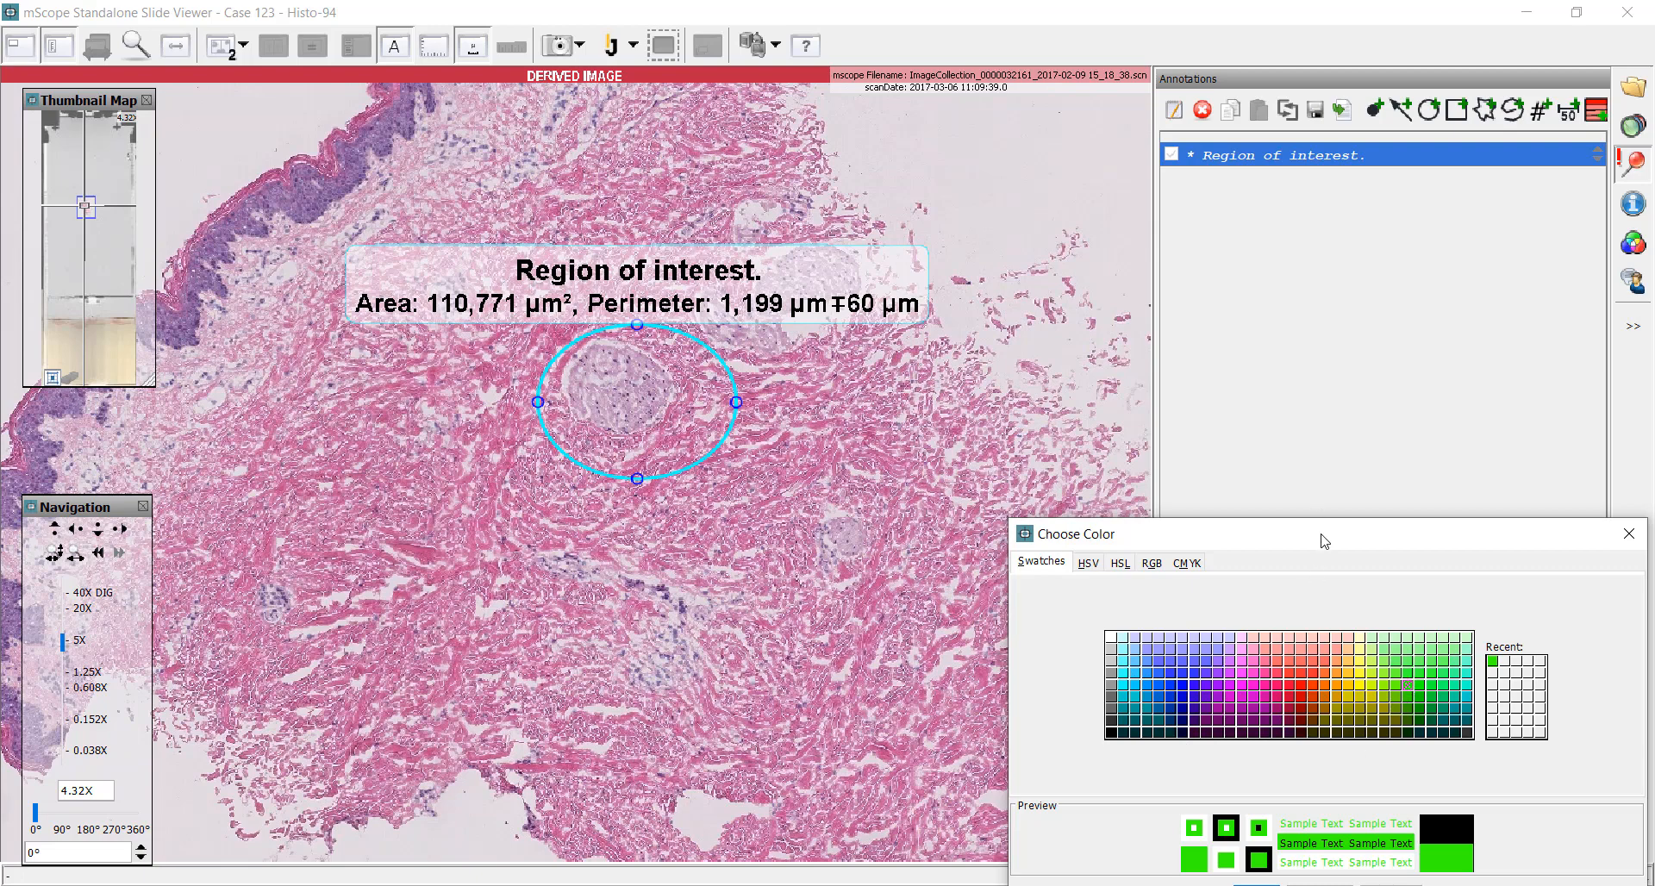
left_click_drag(1325, 542, 1211, 398)
left_click(1153, 764)
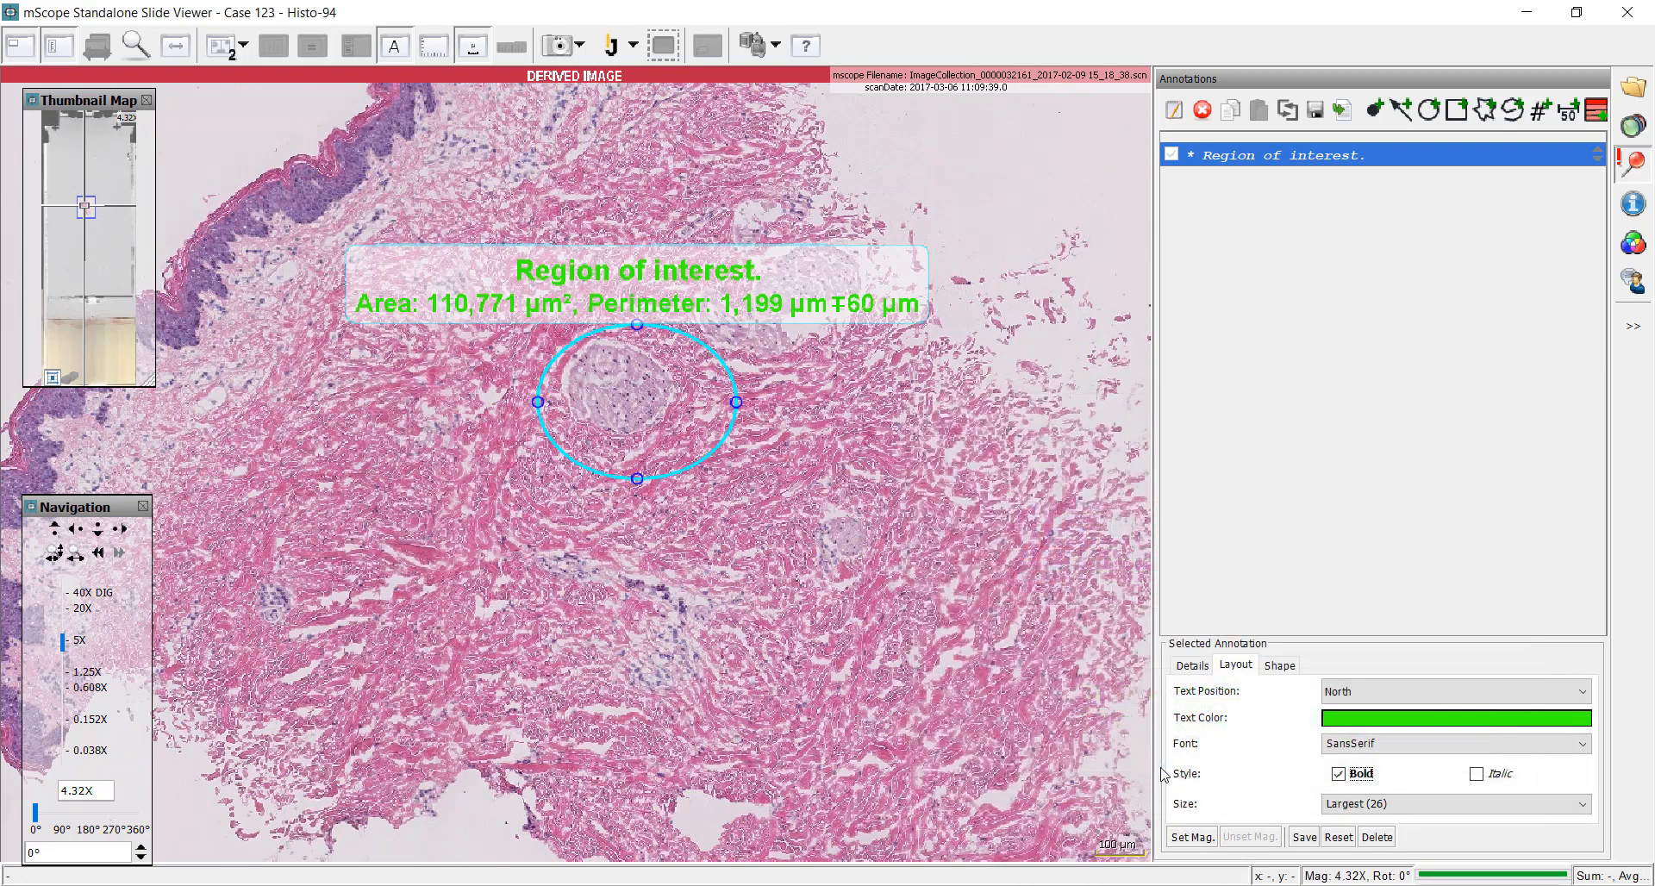
Set the annotation's label text color to a medium violet-blue swatch.
left_click(1397, 719)
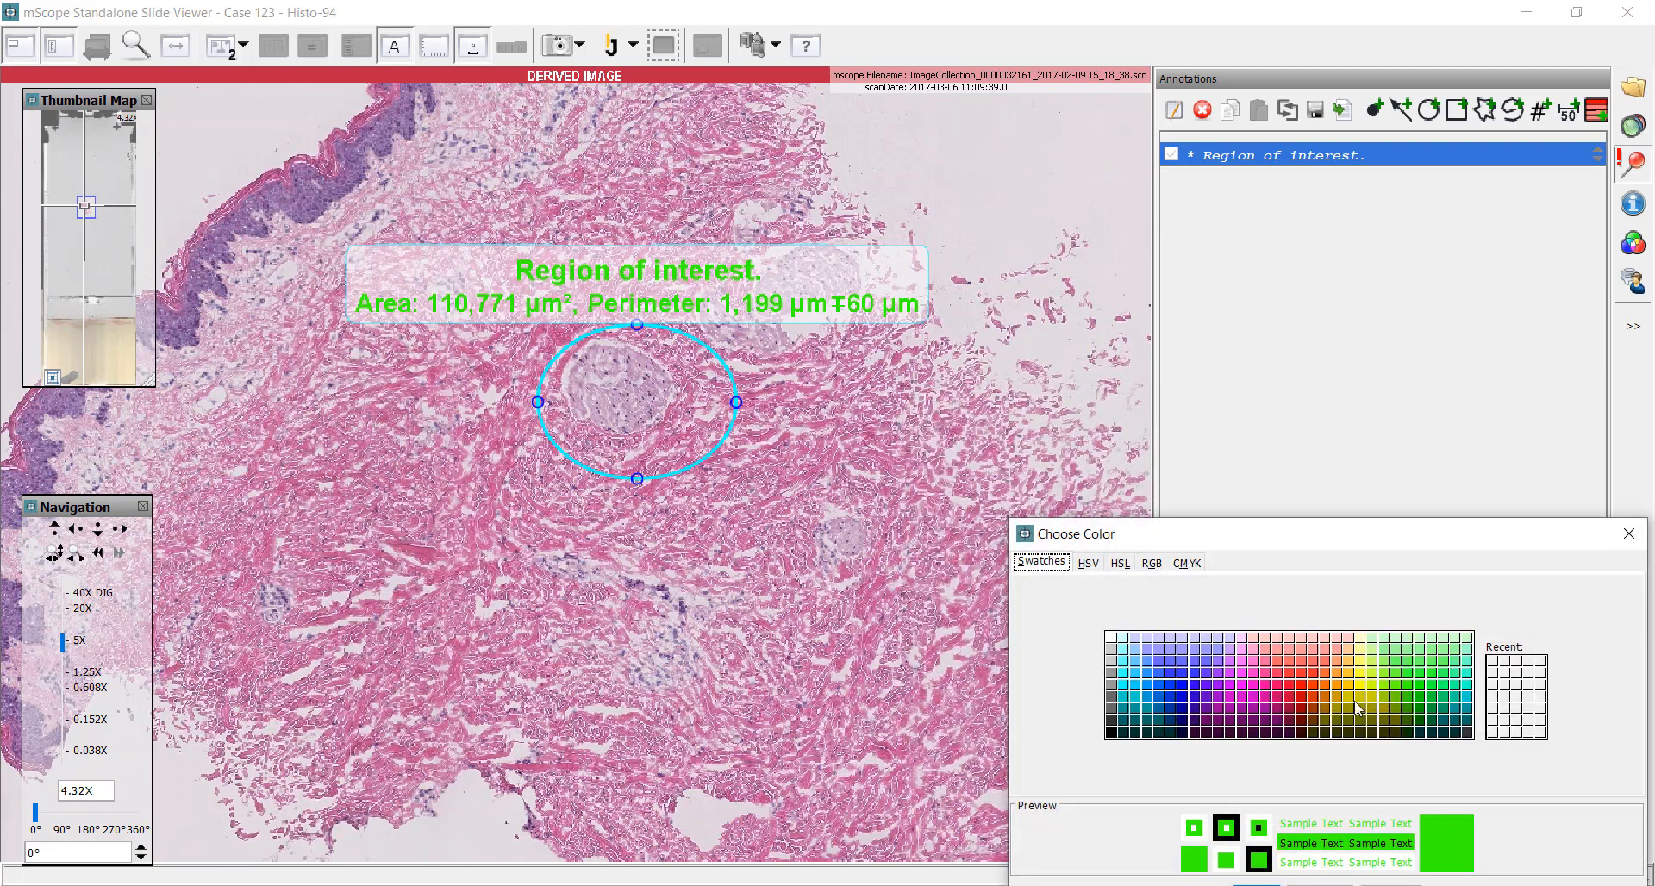
left_click(1168, 661)
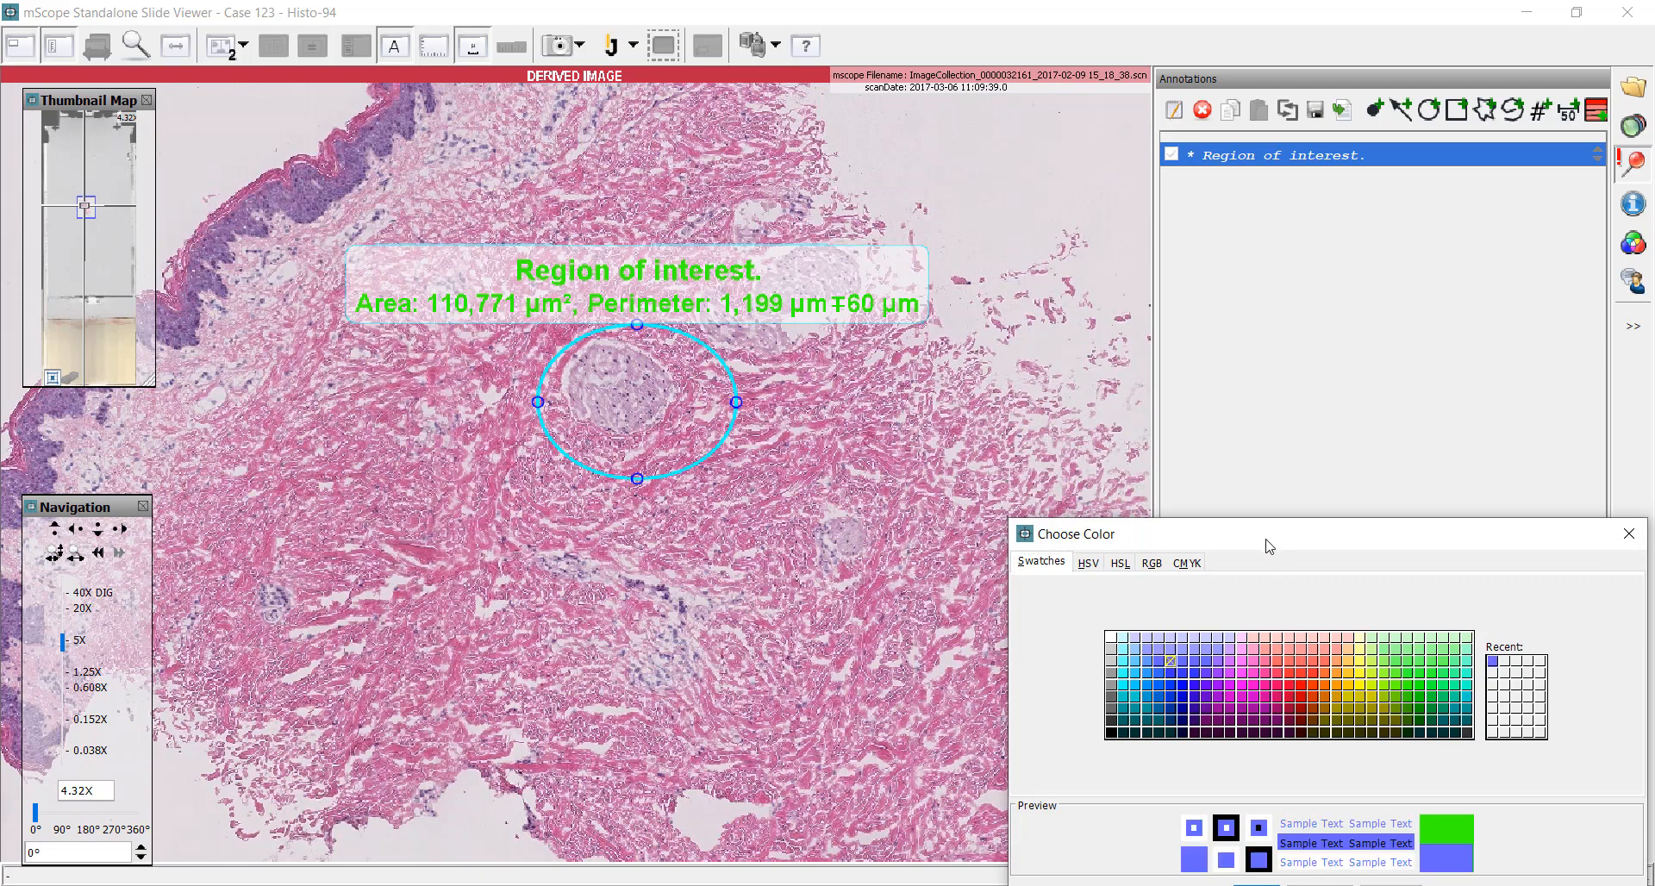
left_click_drag(1267, 546, 1246, 441)
left_click(1230, 785)
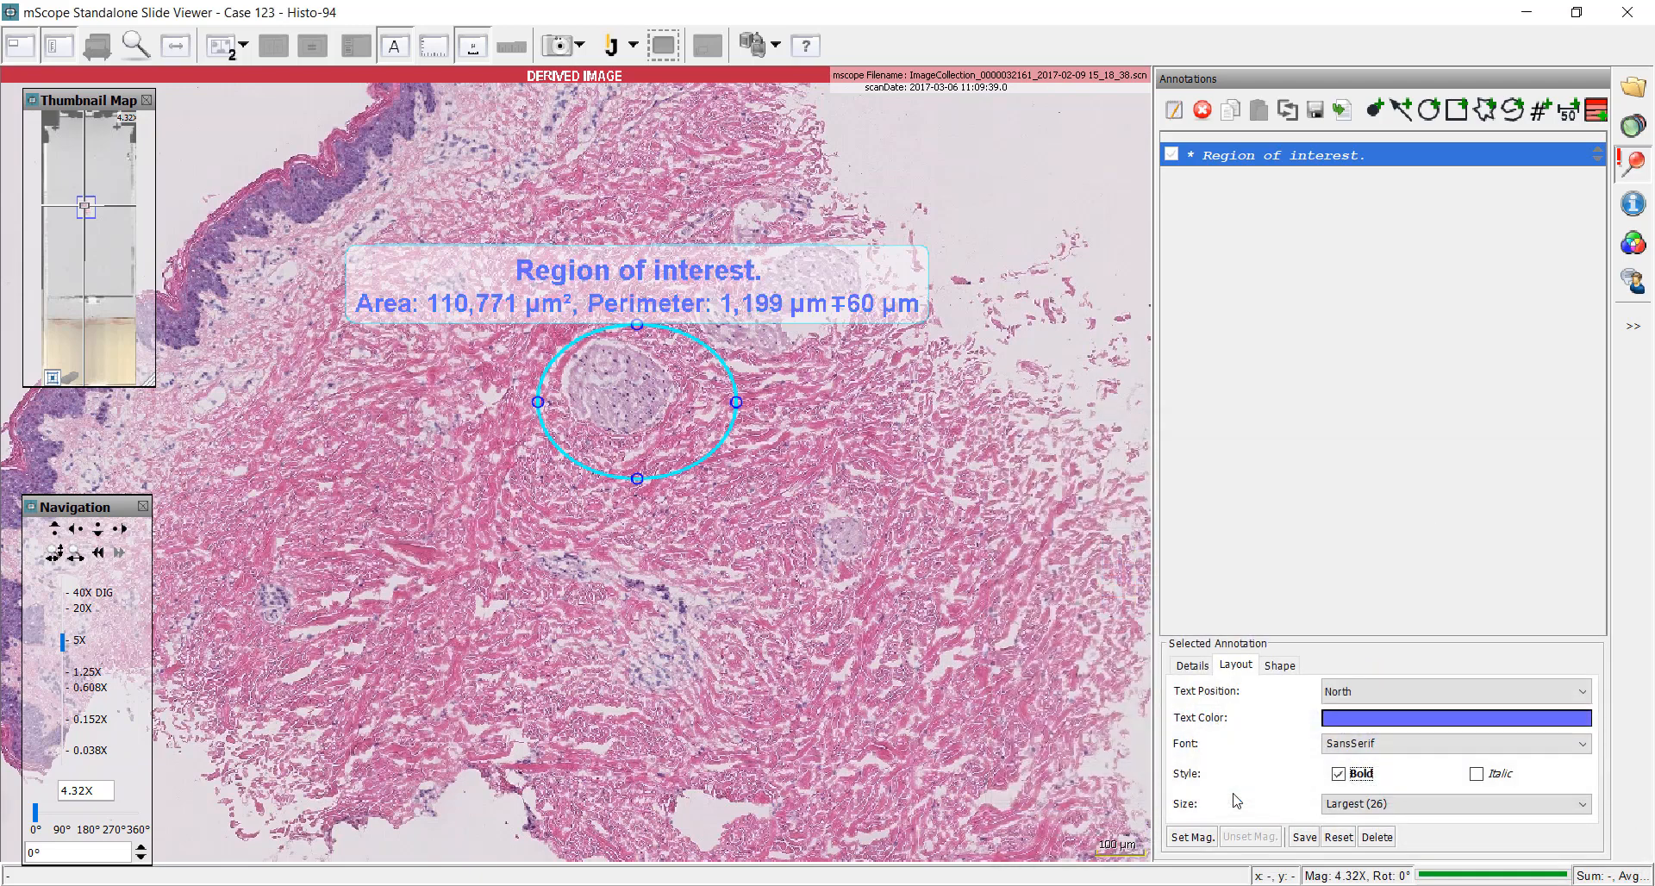
Set the line width of the ellipse annotation's outline to 20.
left_click(1281, 664)
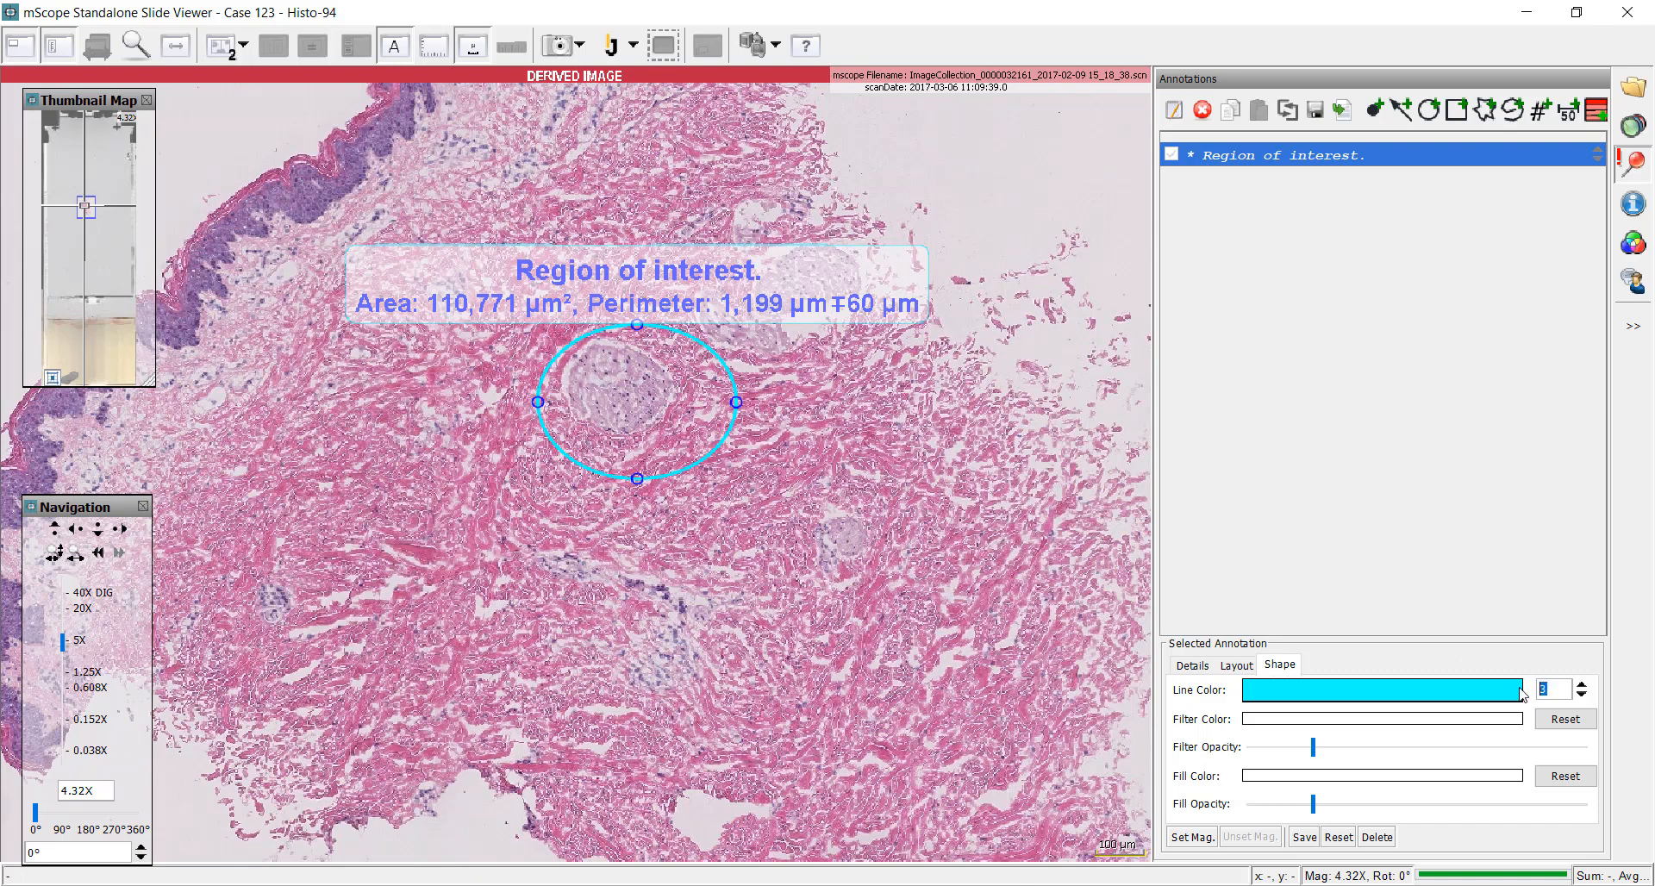
type("0")
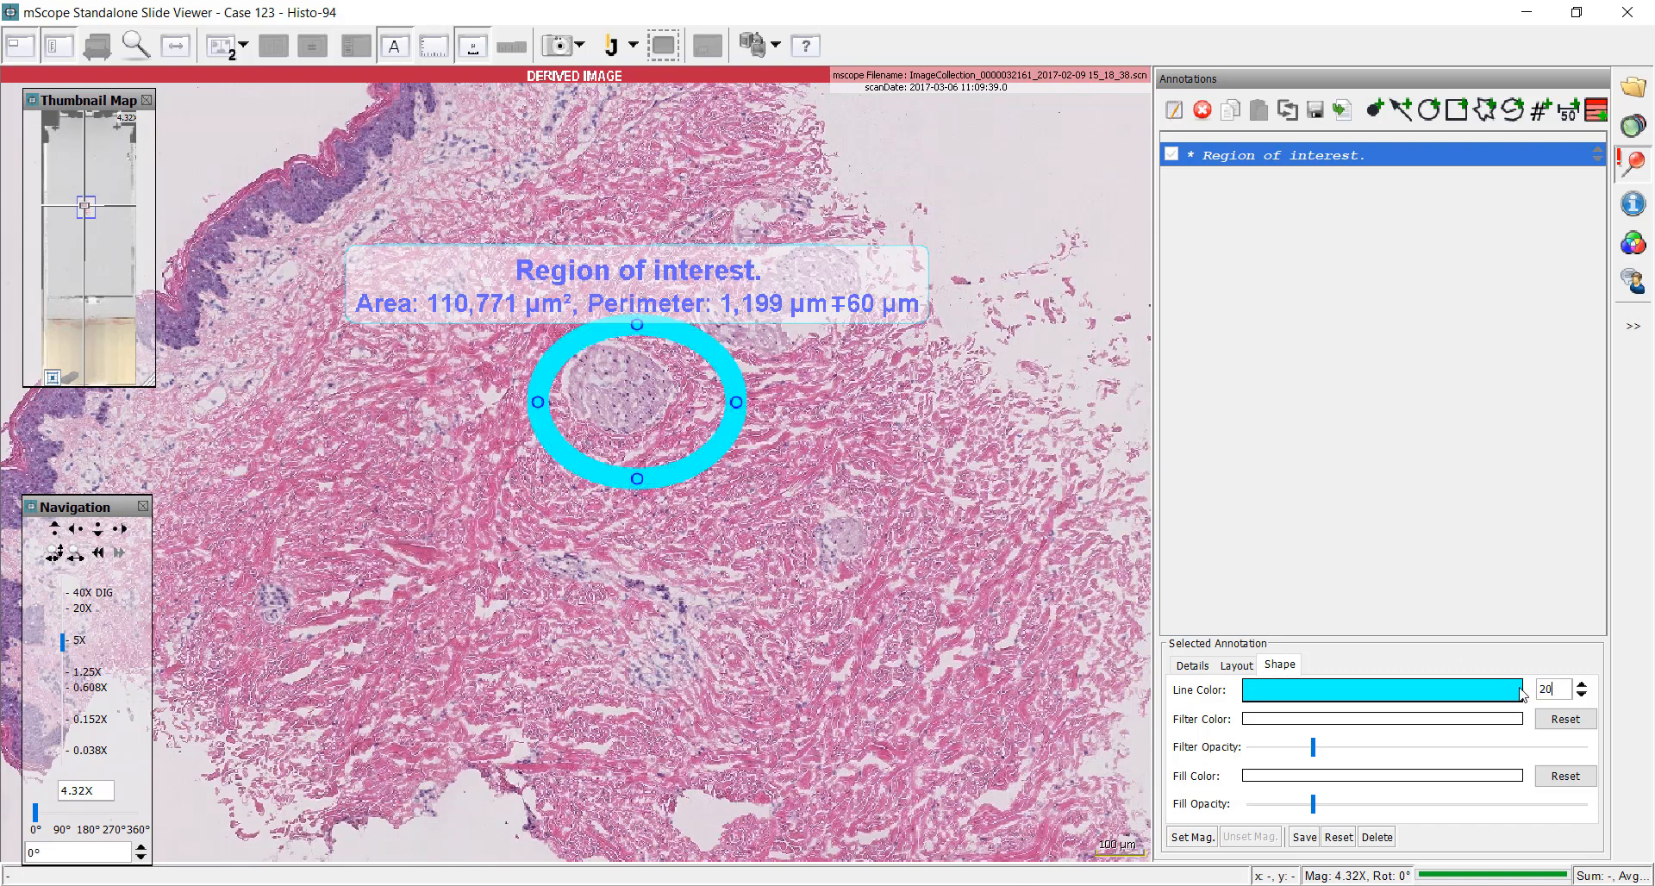
Set the ellipse annotation's line color to a bright green swatch and save the annotation.
left_click(1476, 685)
left_click(1396, 645)
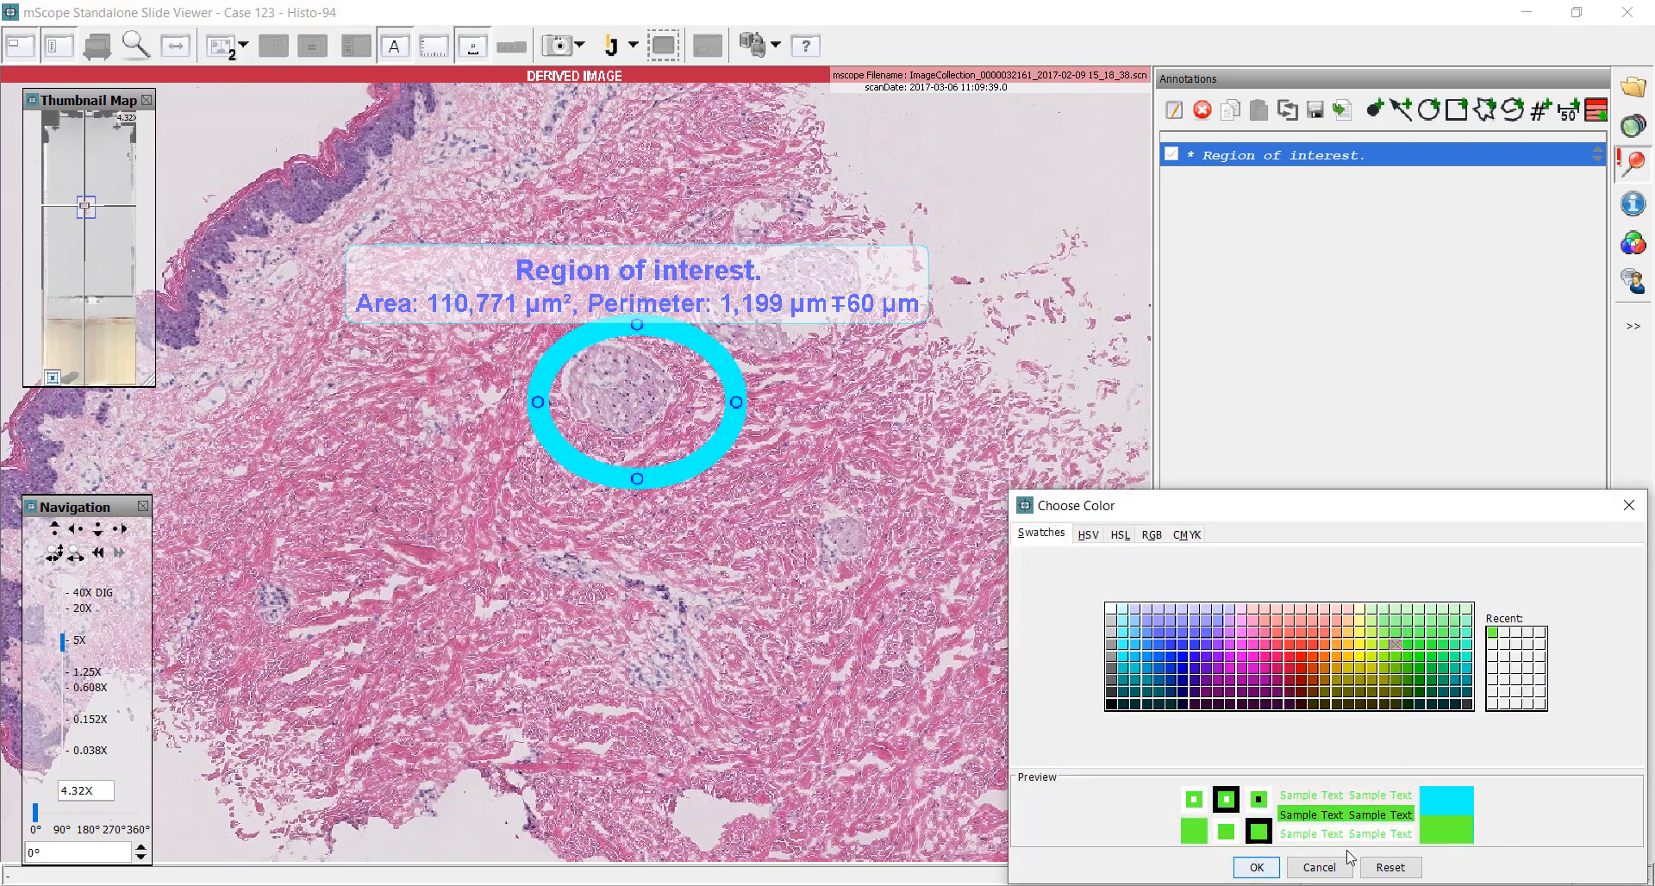
left_click(1256, 869)
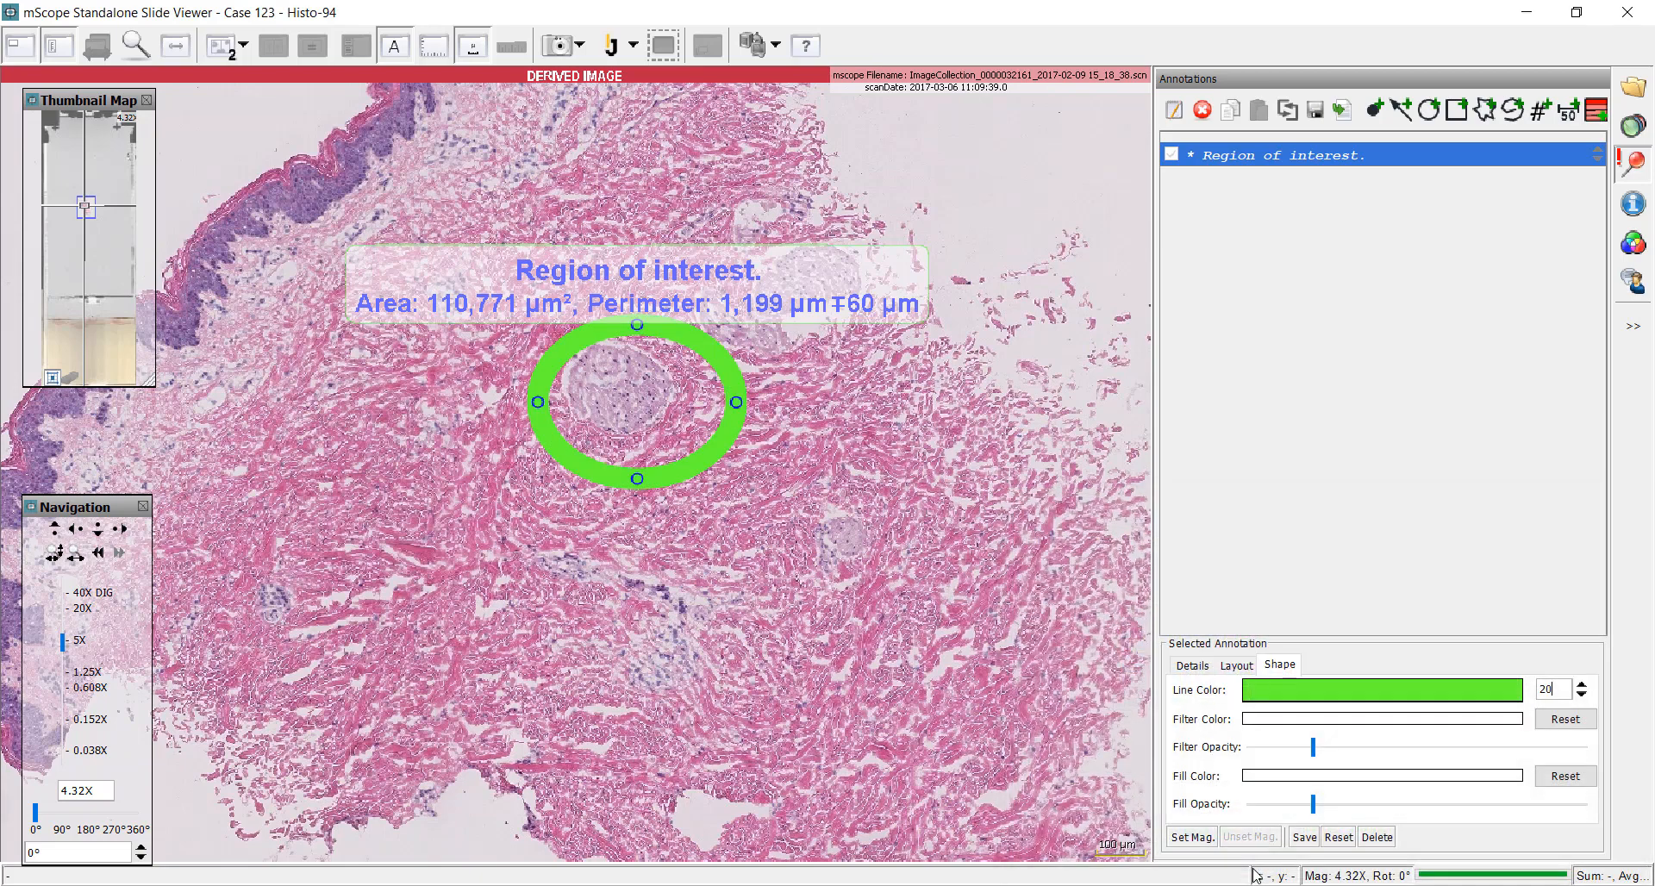
left_click(1309, 839)
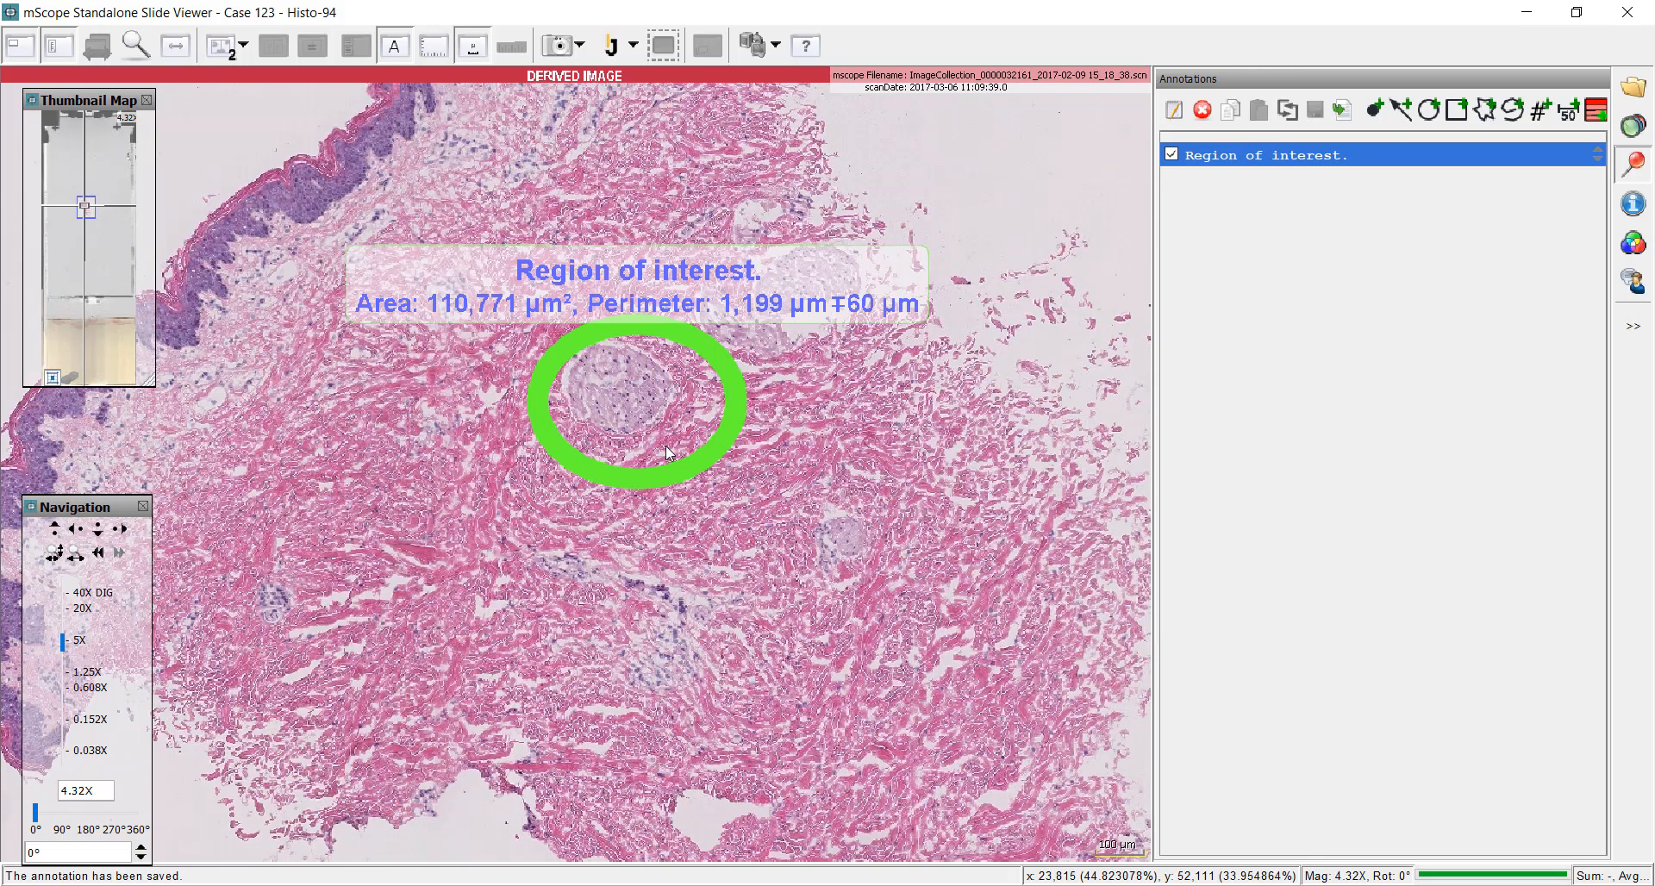
Draw a ruler measurement about 1,184 µm long across the tissue below the region of interest.
left_click(1578, 119)
left_click_drag(393, 572, 944, 534)
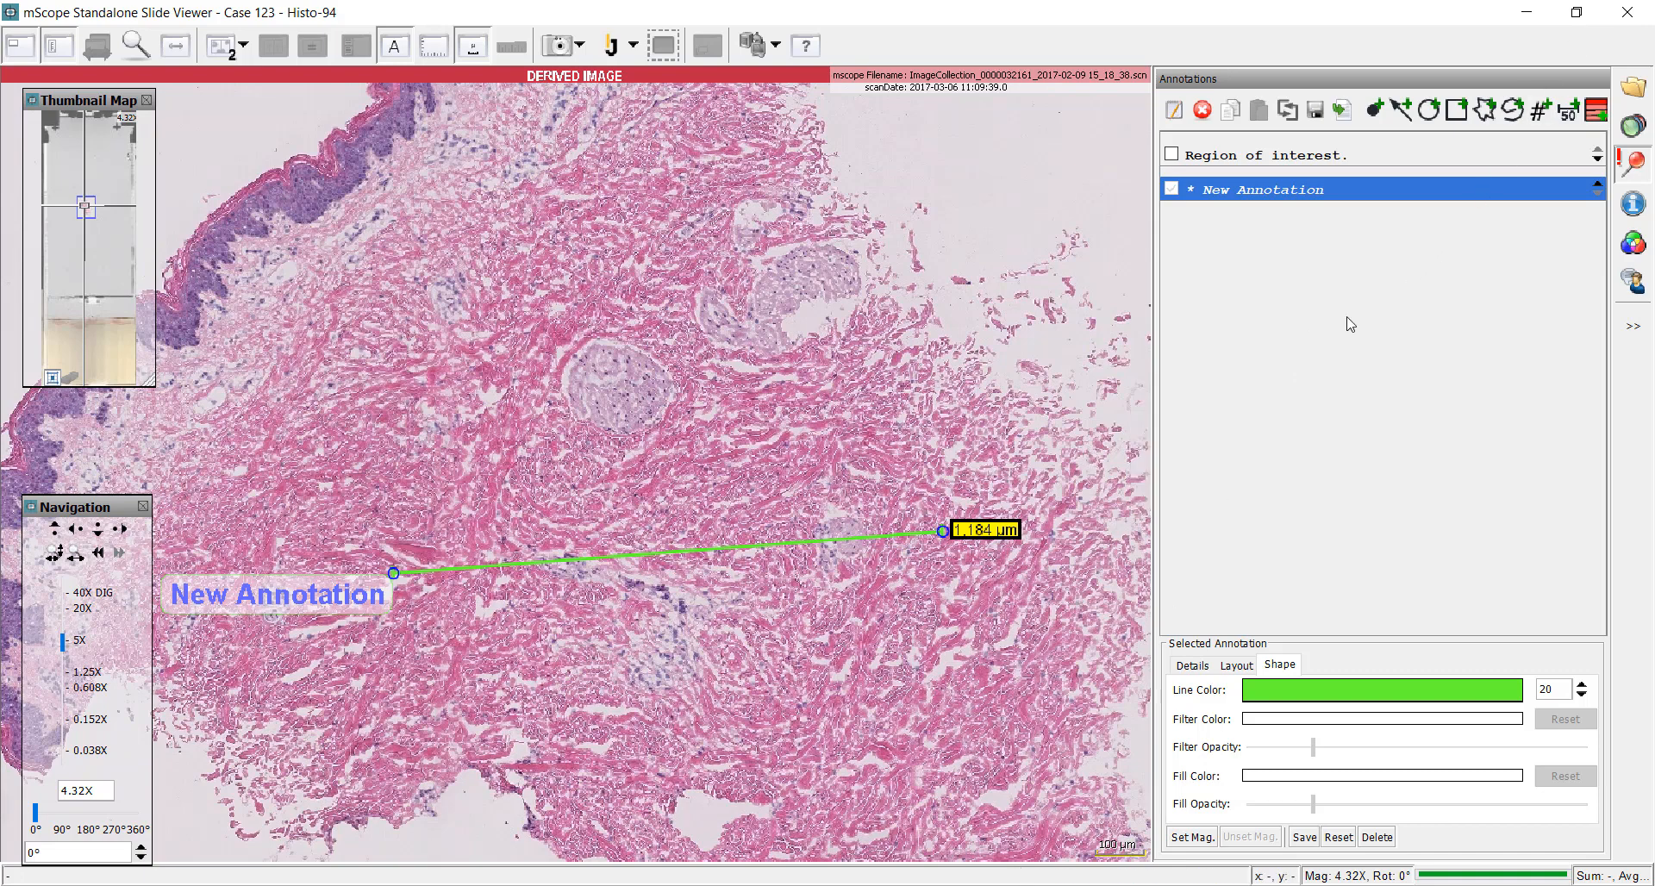
Jump to the saved Region of interest annotation and close the slide viewer.
left_click(1321, 157)
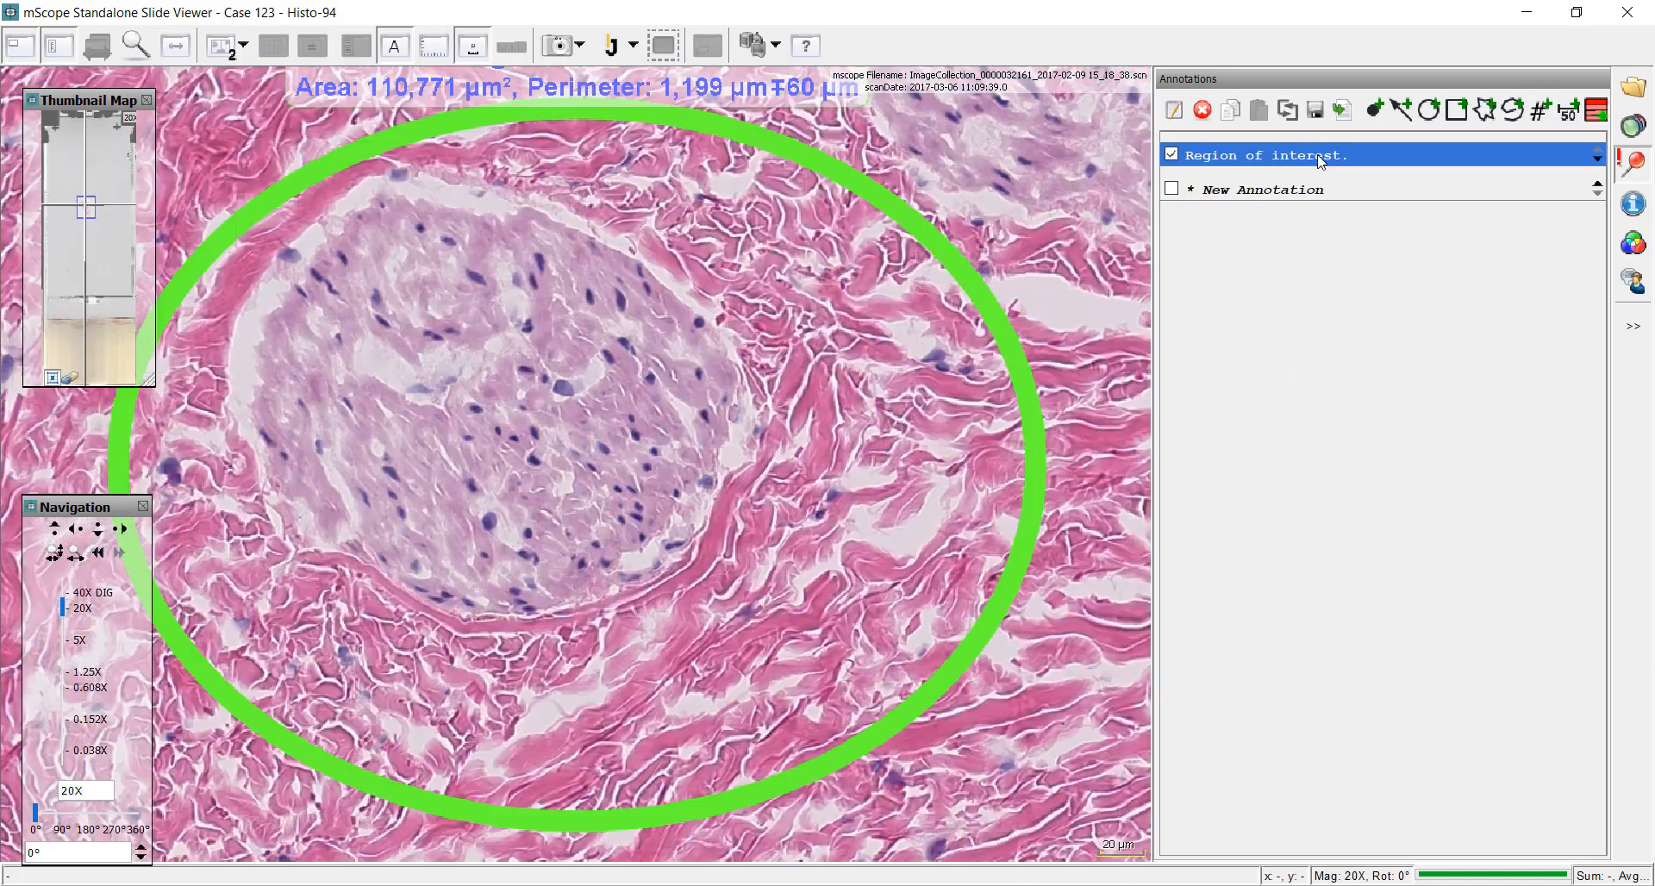
left_click(1628, 13)
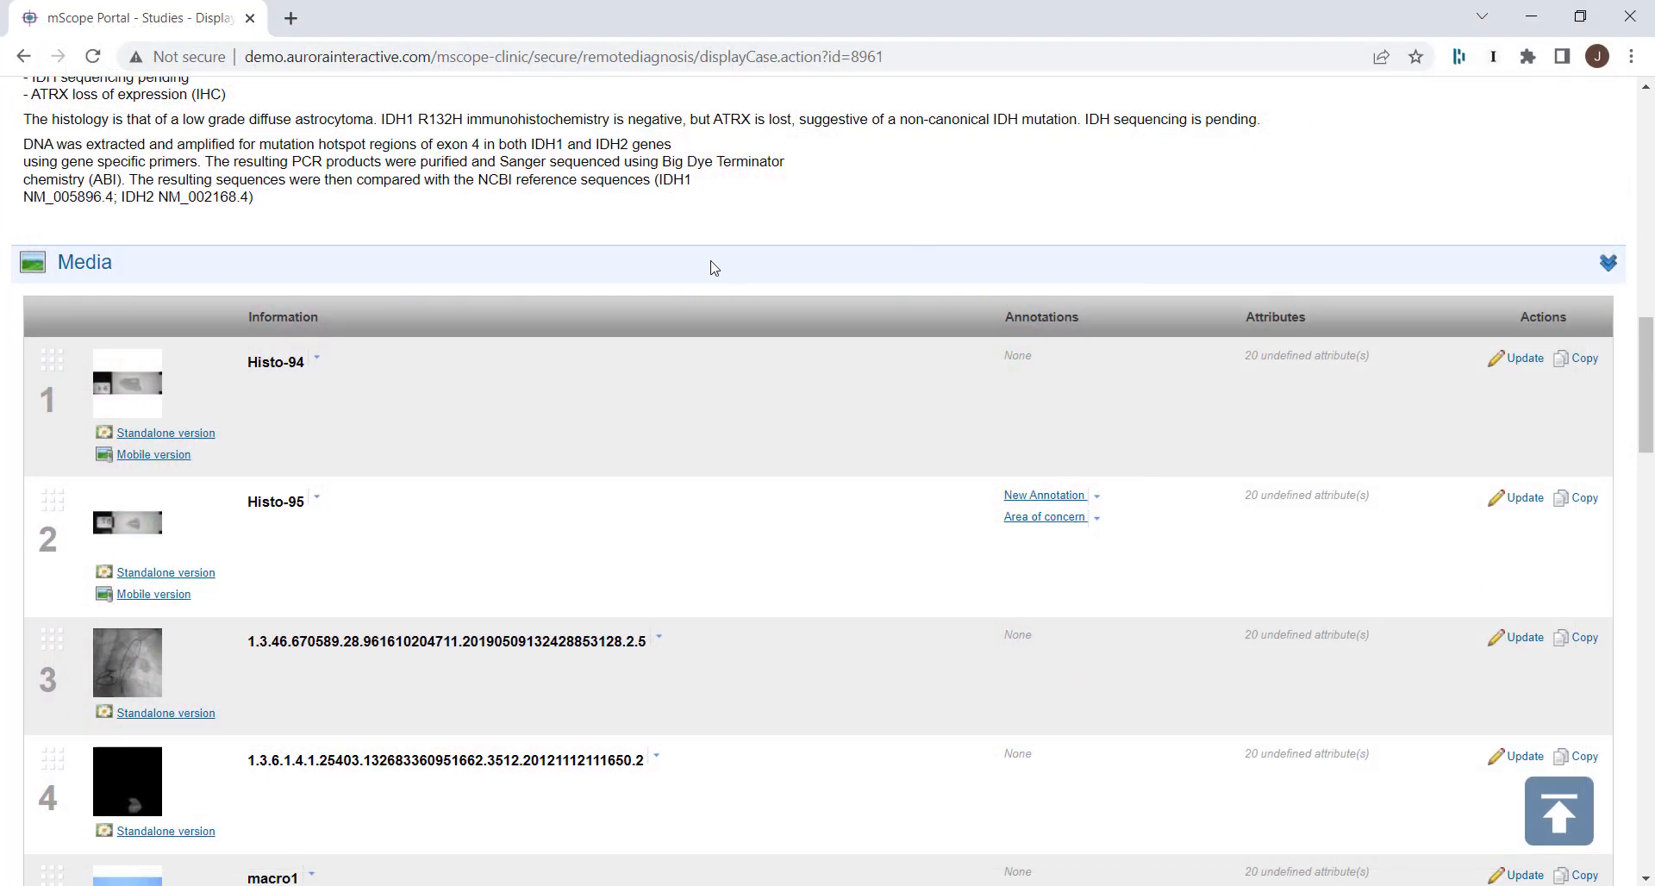
Open the Region of interest annotation from the case's media list in the standalone slide viewer, view it, and close the viewer.
scroll(656, 345, "up", 1)
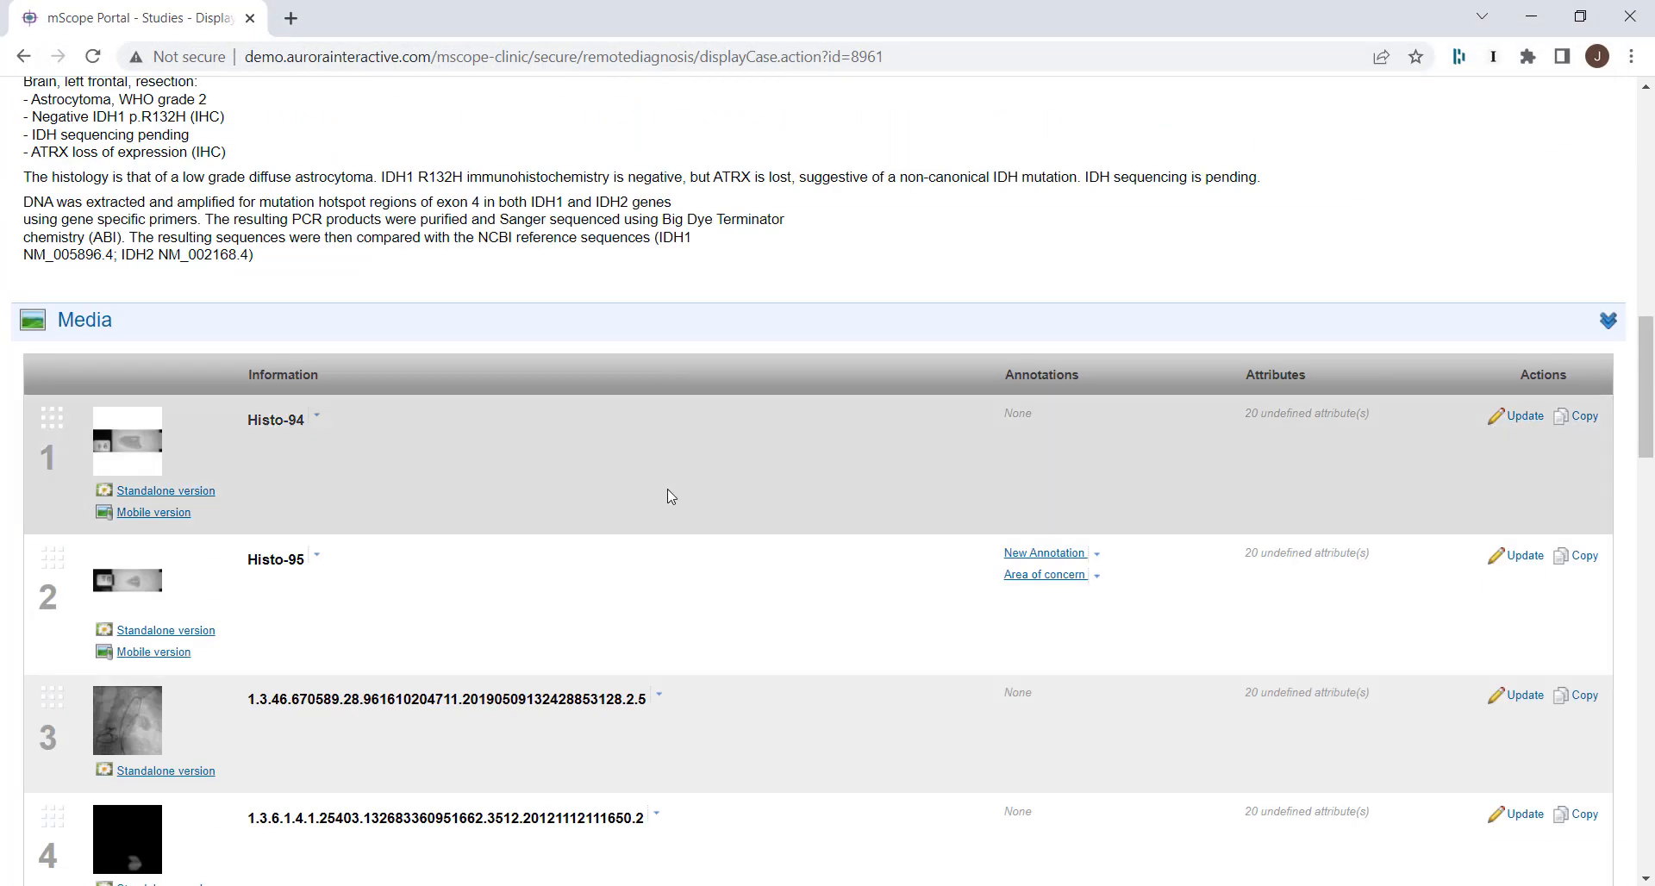
scroll(678, 523, "down", 1)
scroll(677, 523, "down", 10)
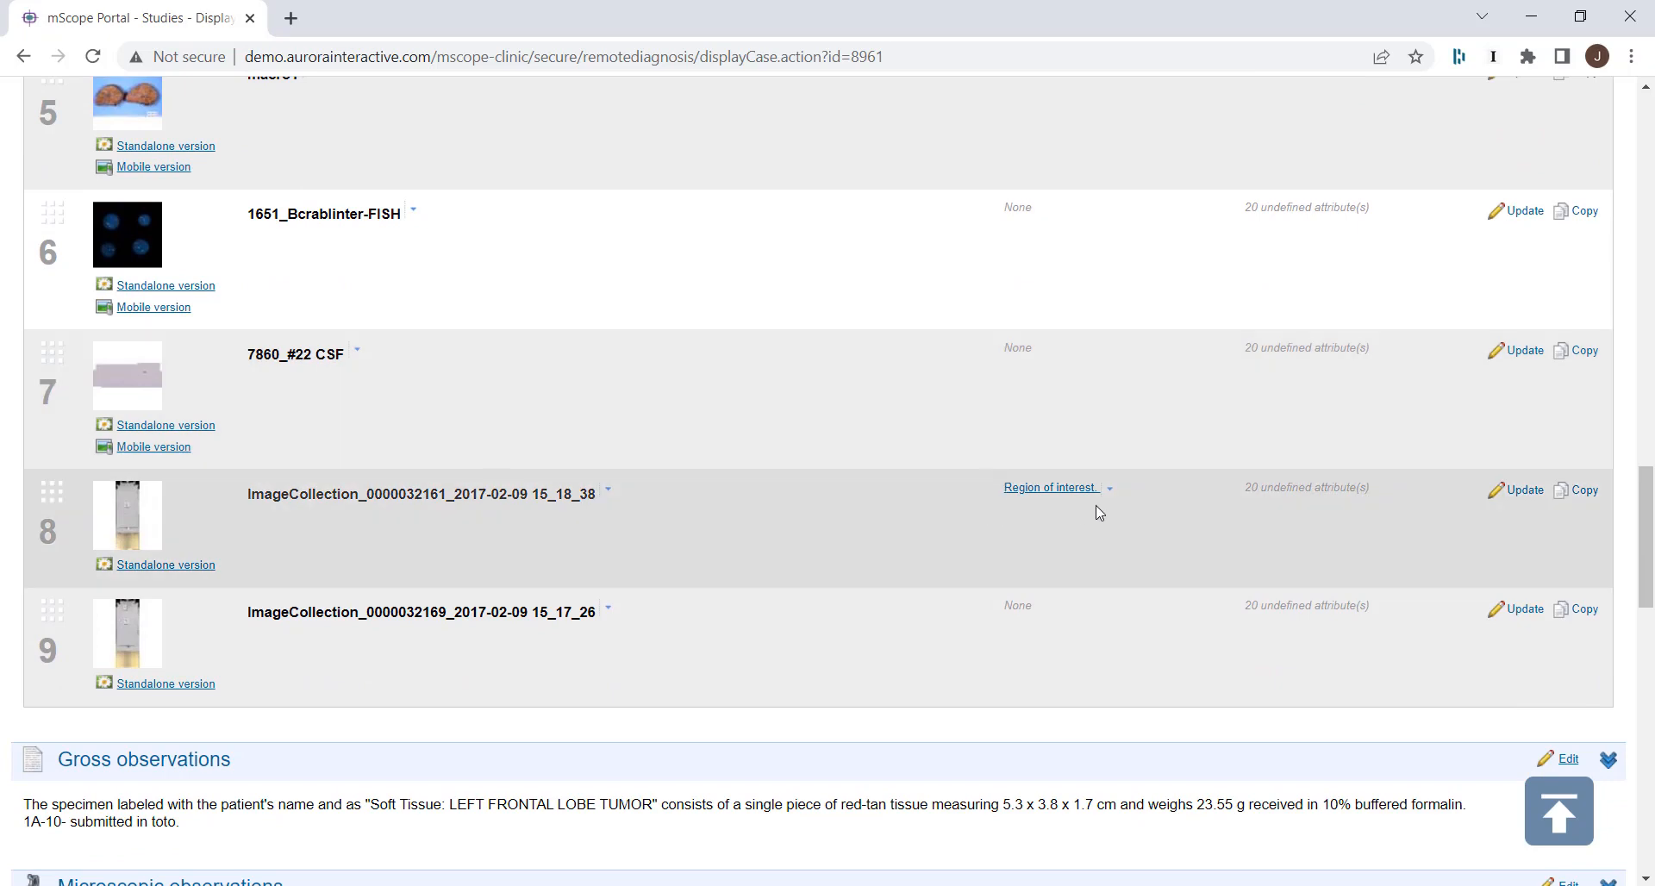
left_click(1026, 487)
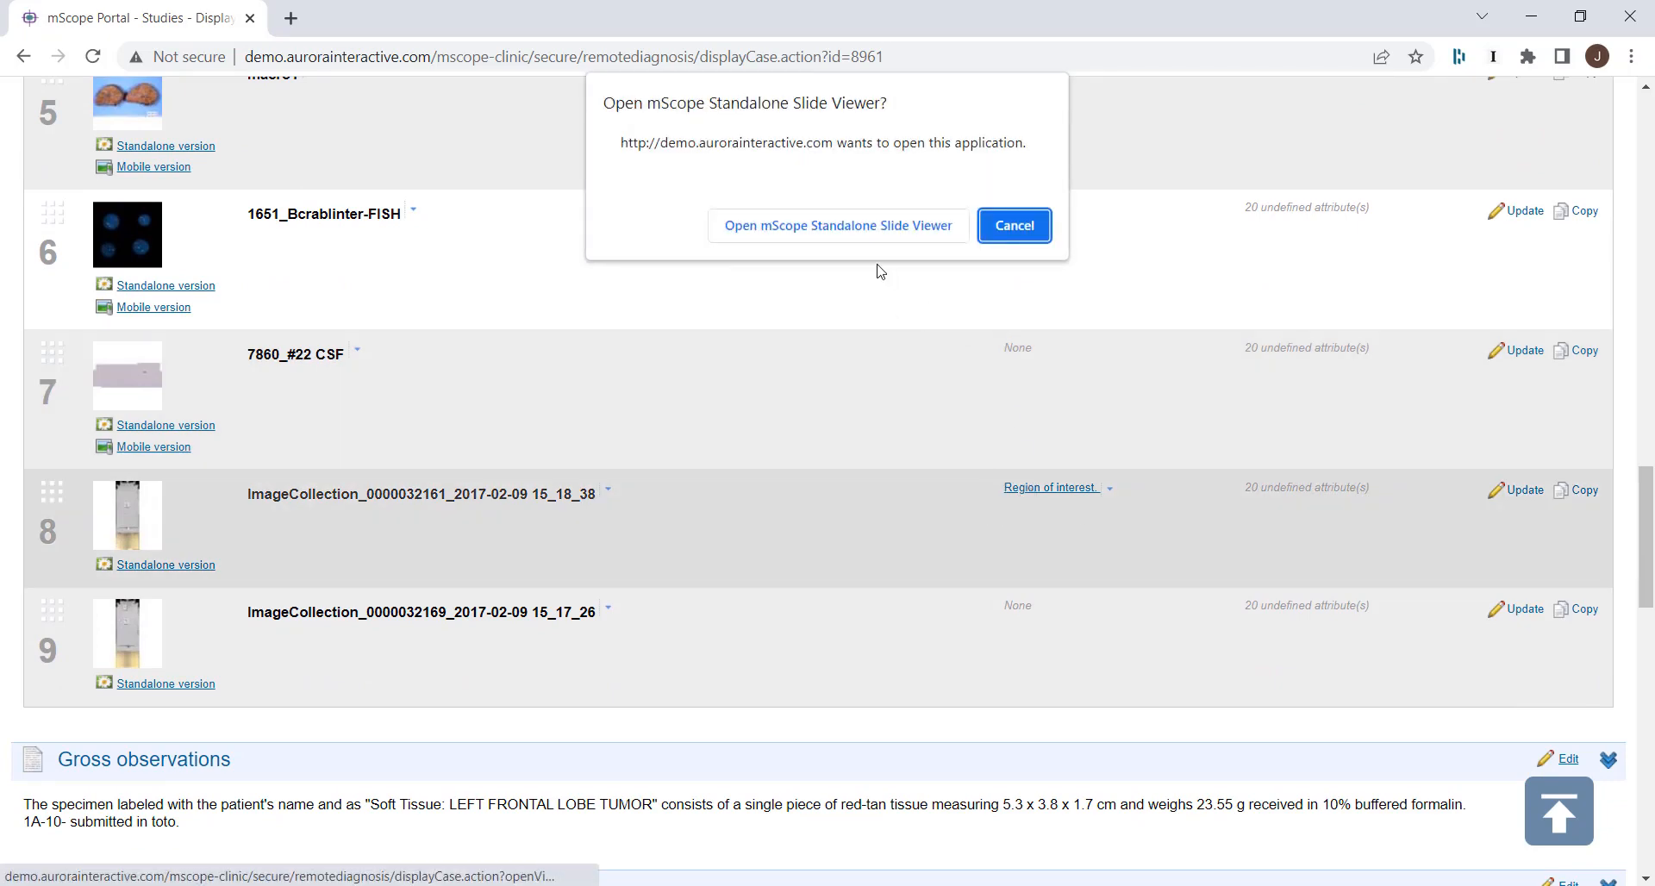
left_click(840, 231)
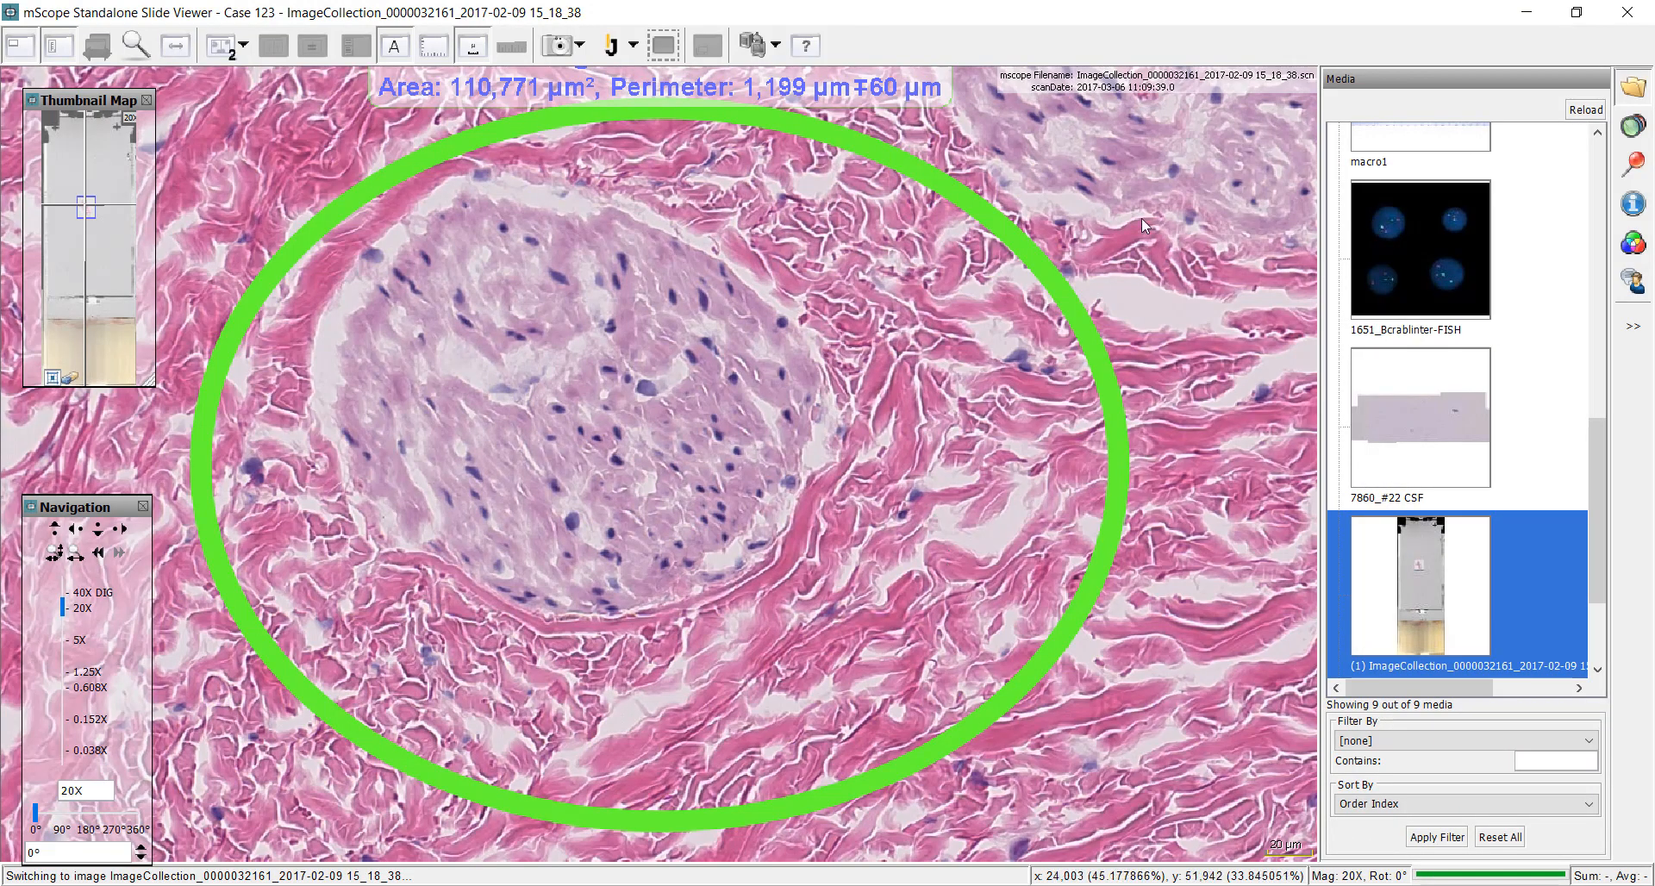
left_click(1625, 18)
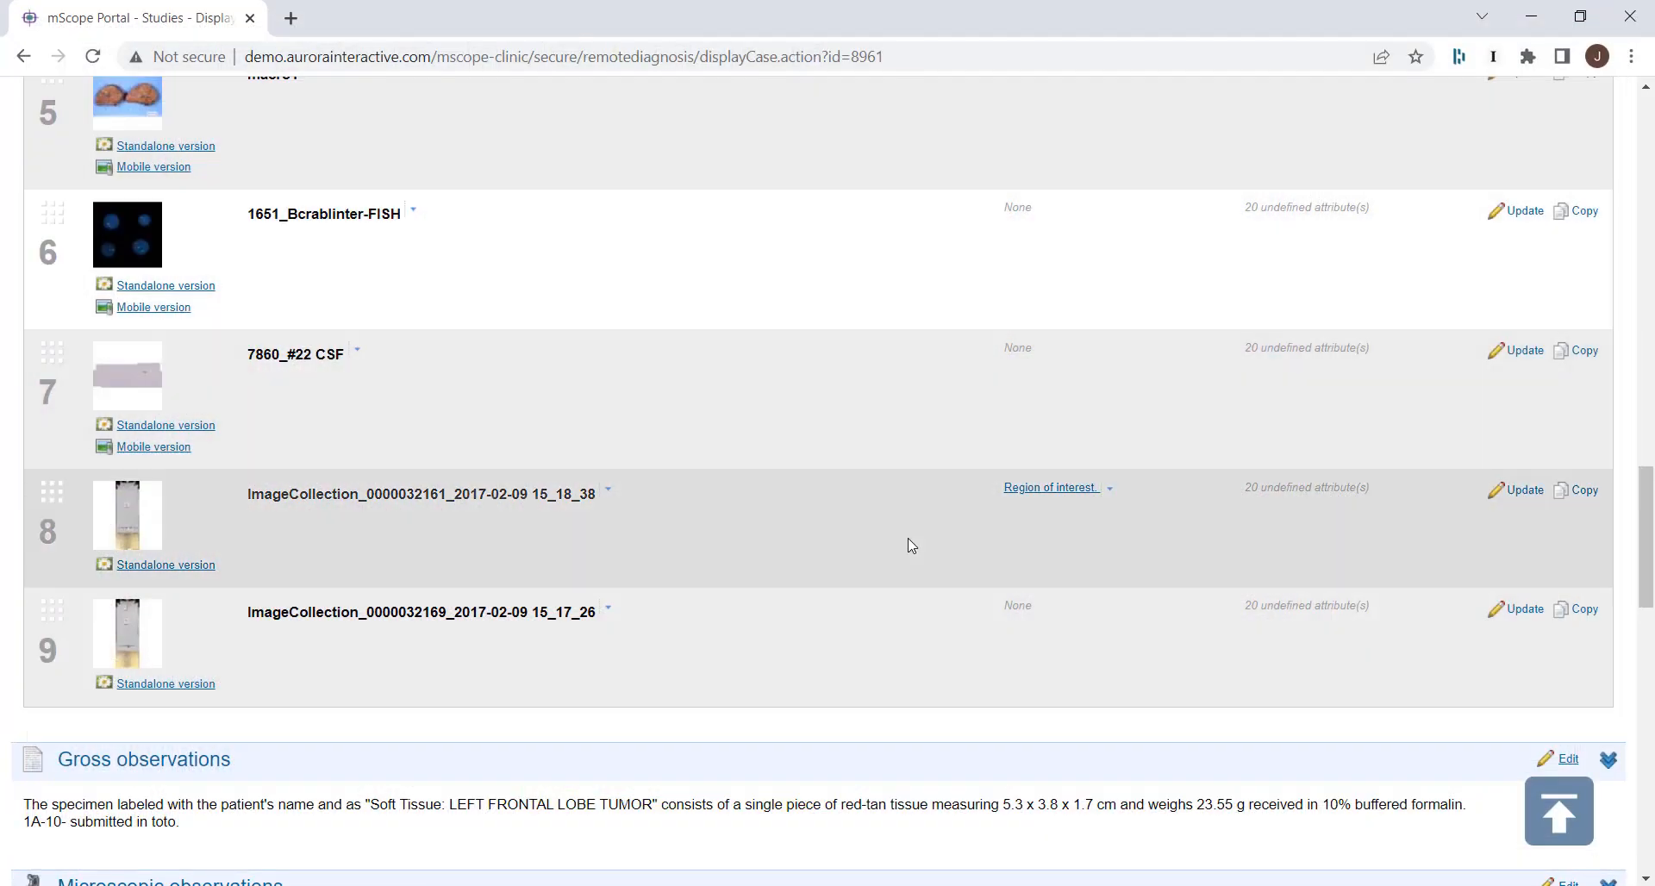
Review the case's gross observations, microscopic observations, final pathologic diagnosis and lab procedure sections.
scroll(713, 463, "down", 3)
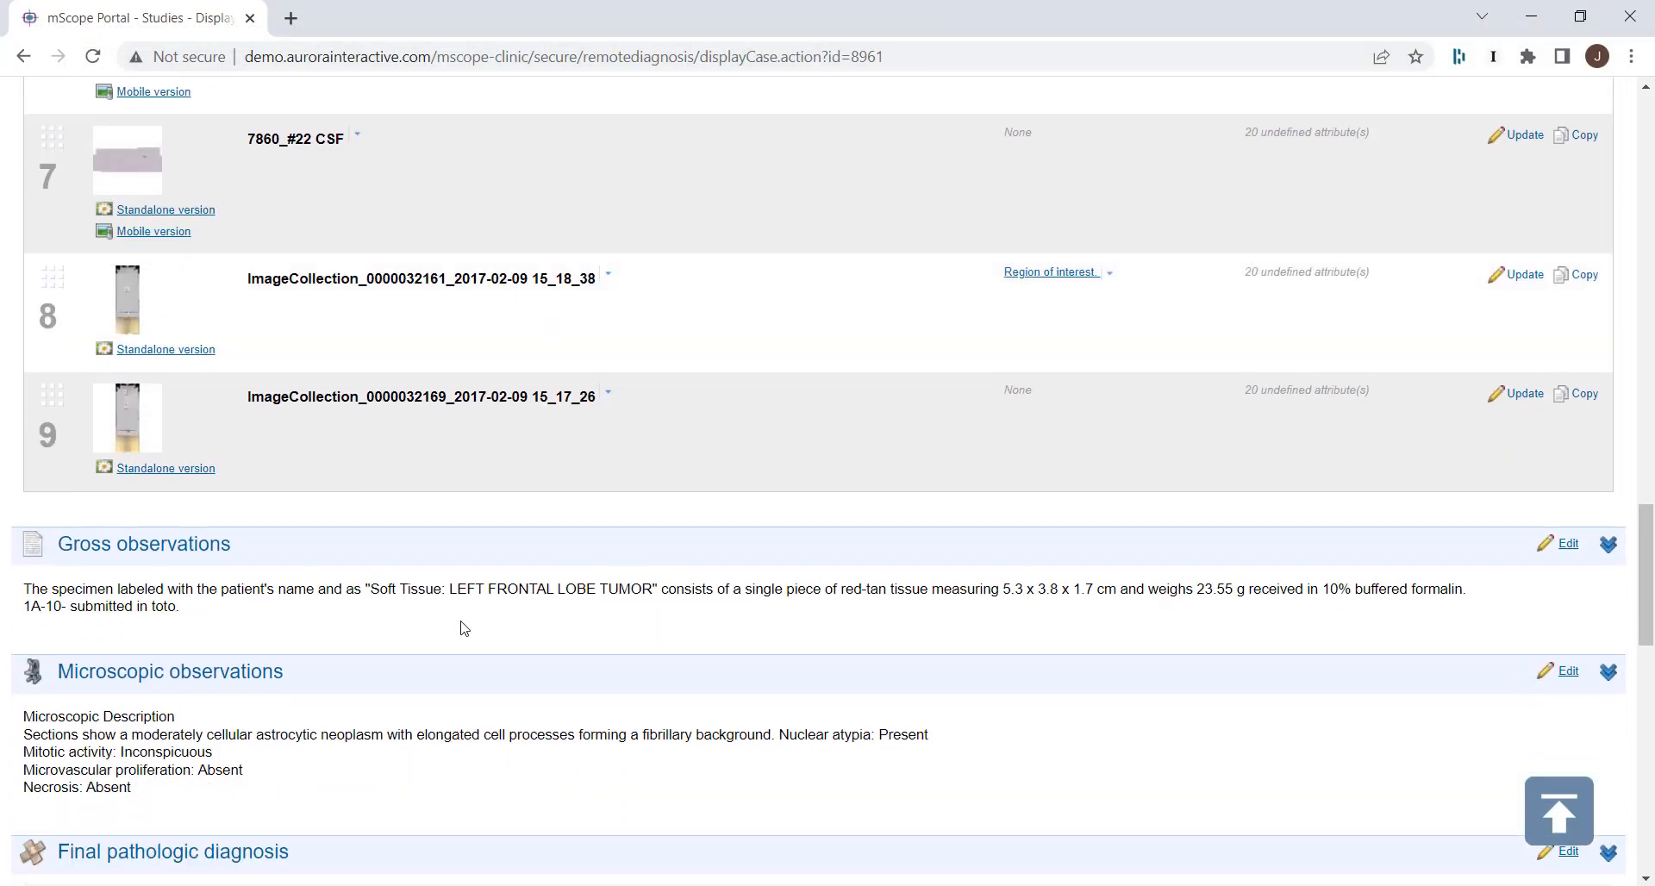
scroll(361, 618, "down", 1)
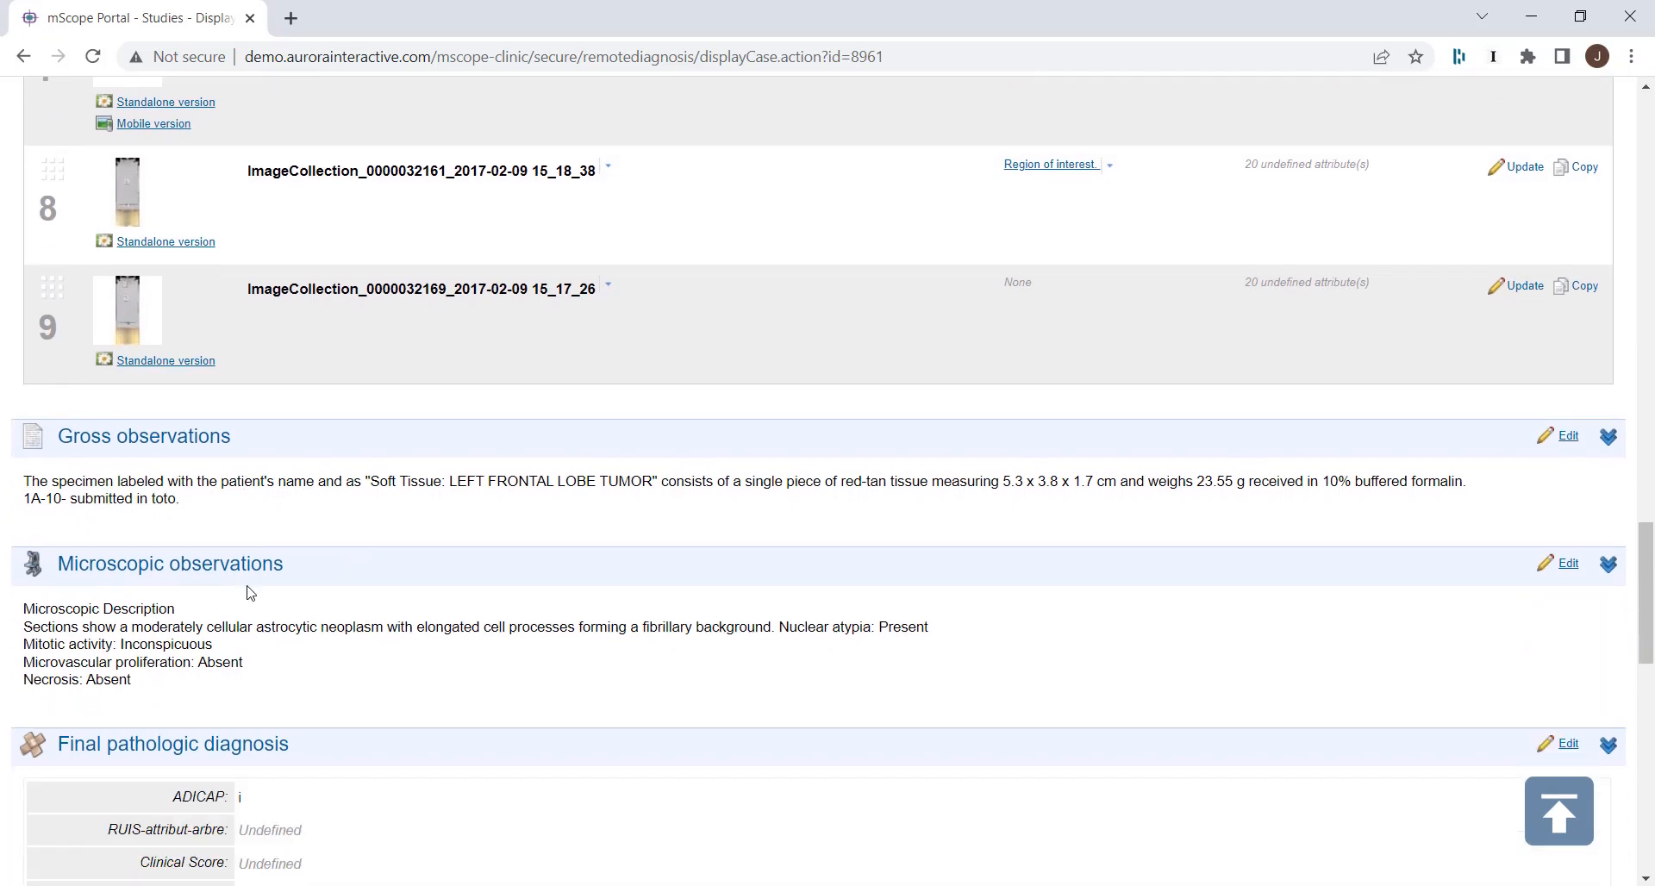
scroll(250, 593, "down", 2)
scroll(254, 482, "down", 3)
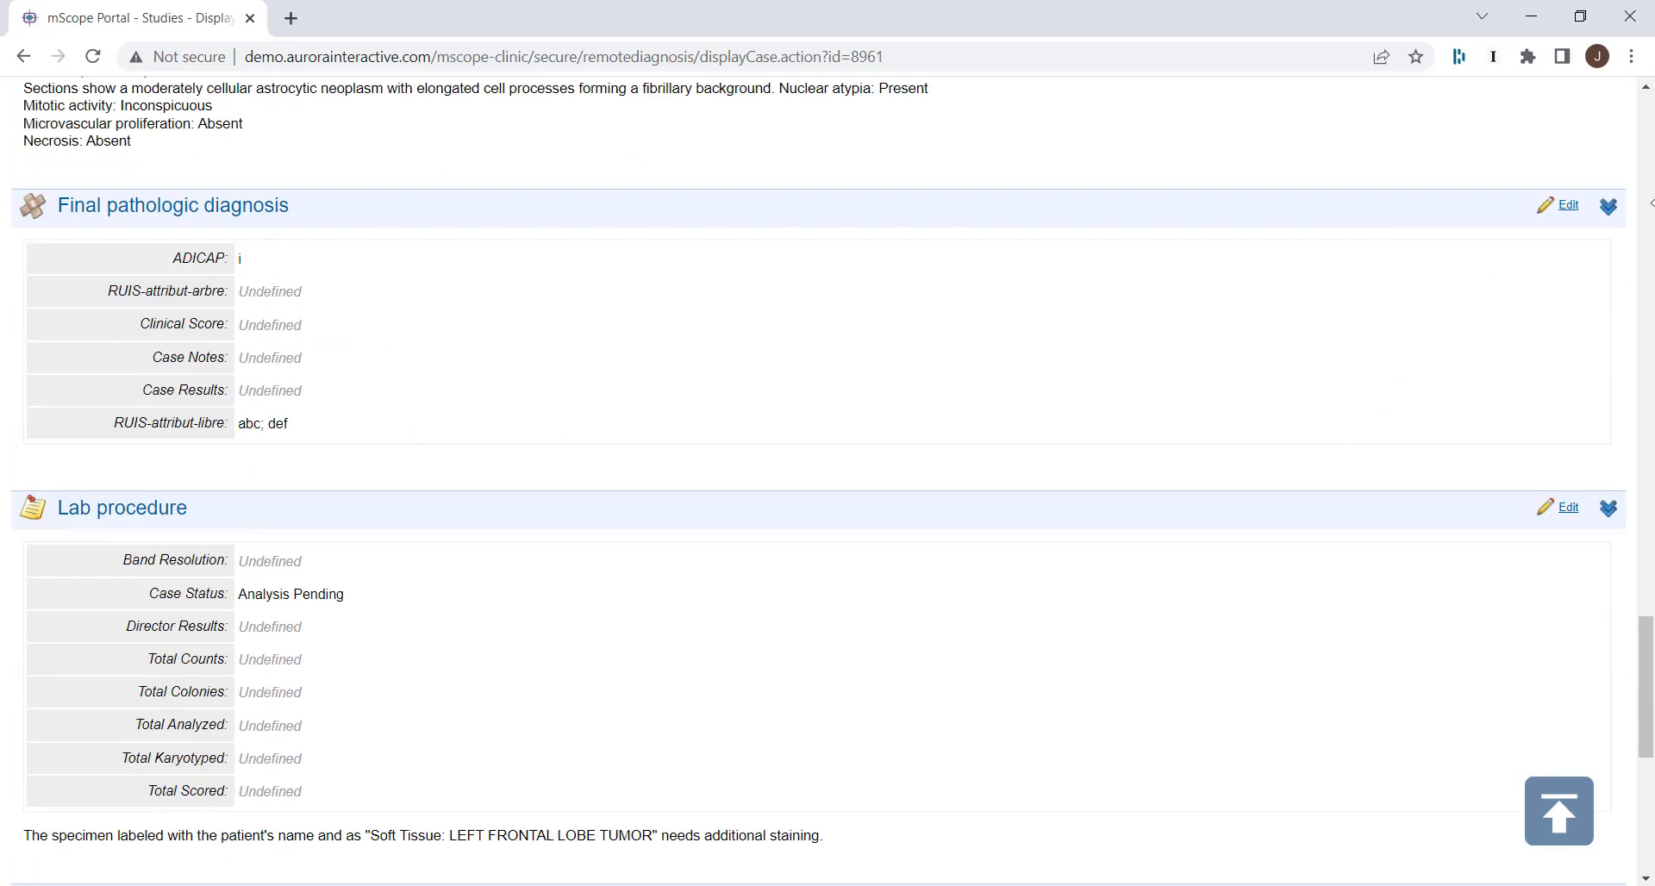
Collapse all case sections from Patient Information through Attributes.
scroll(1446, 405, "up", 6)
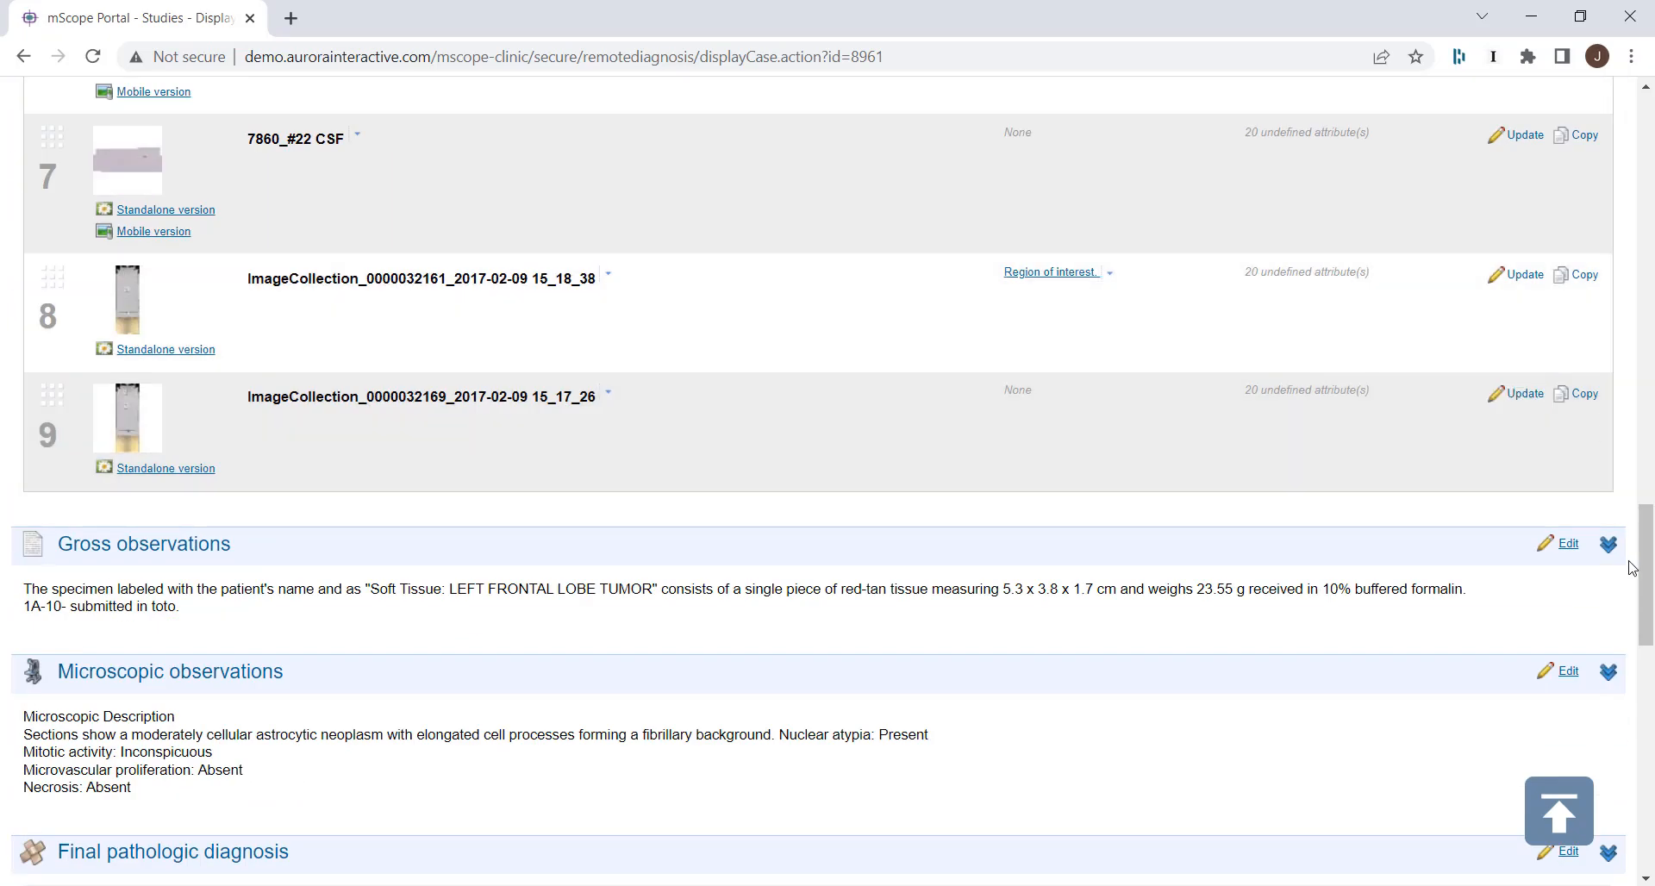
left_click(1608, 551)
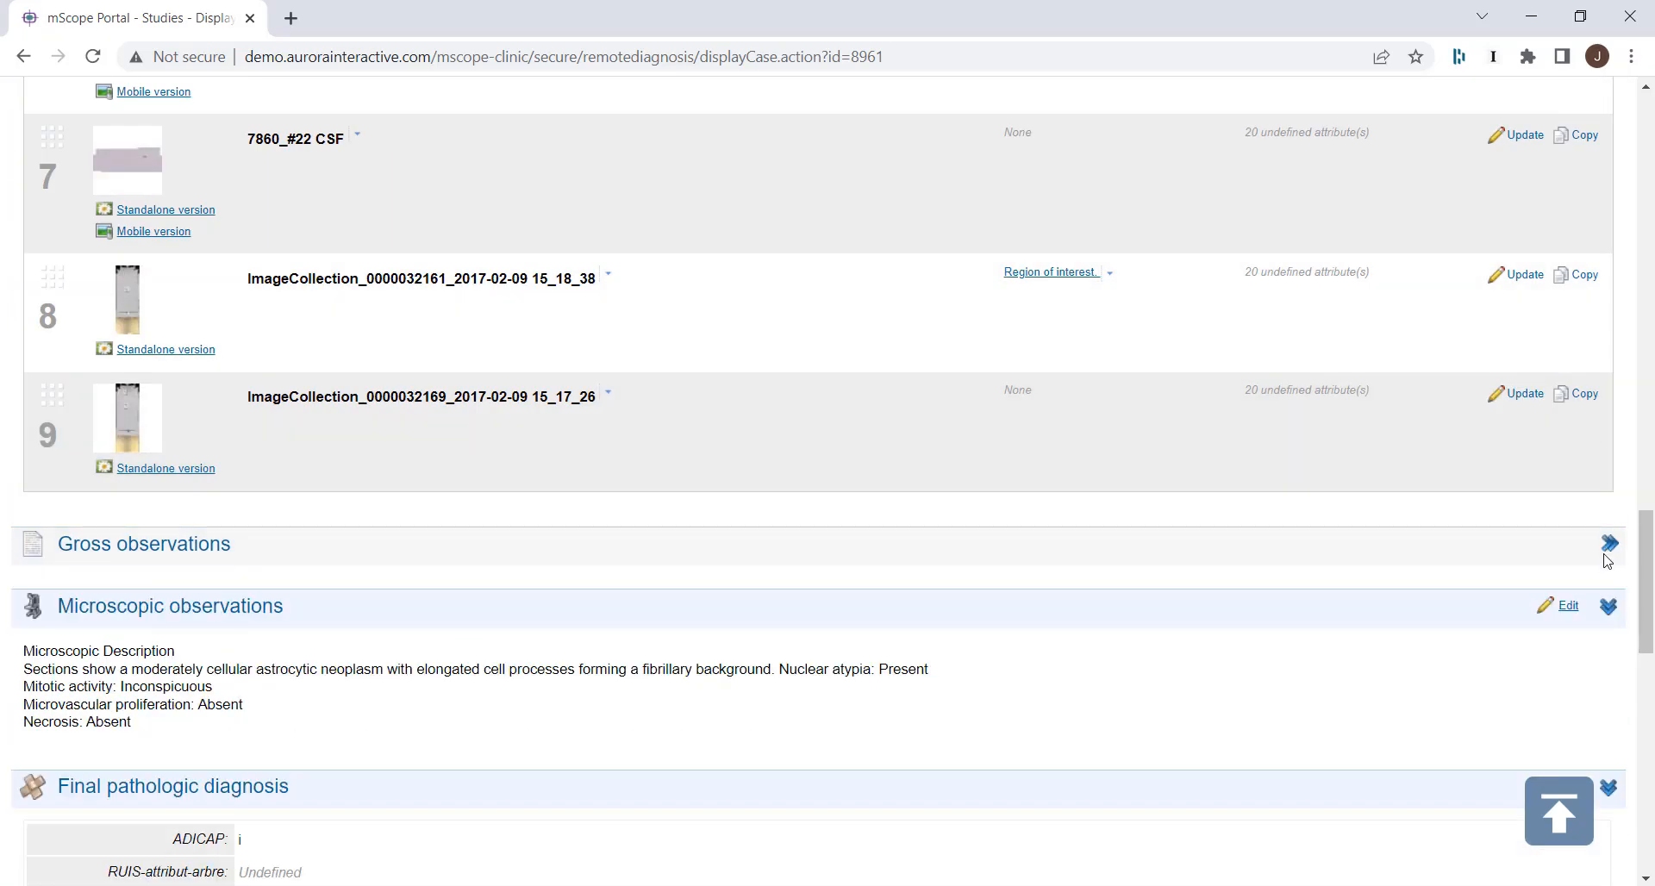
left_click(1609, 609)
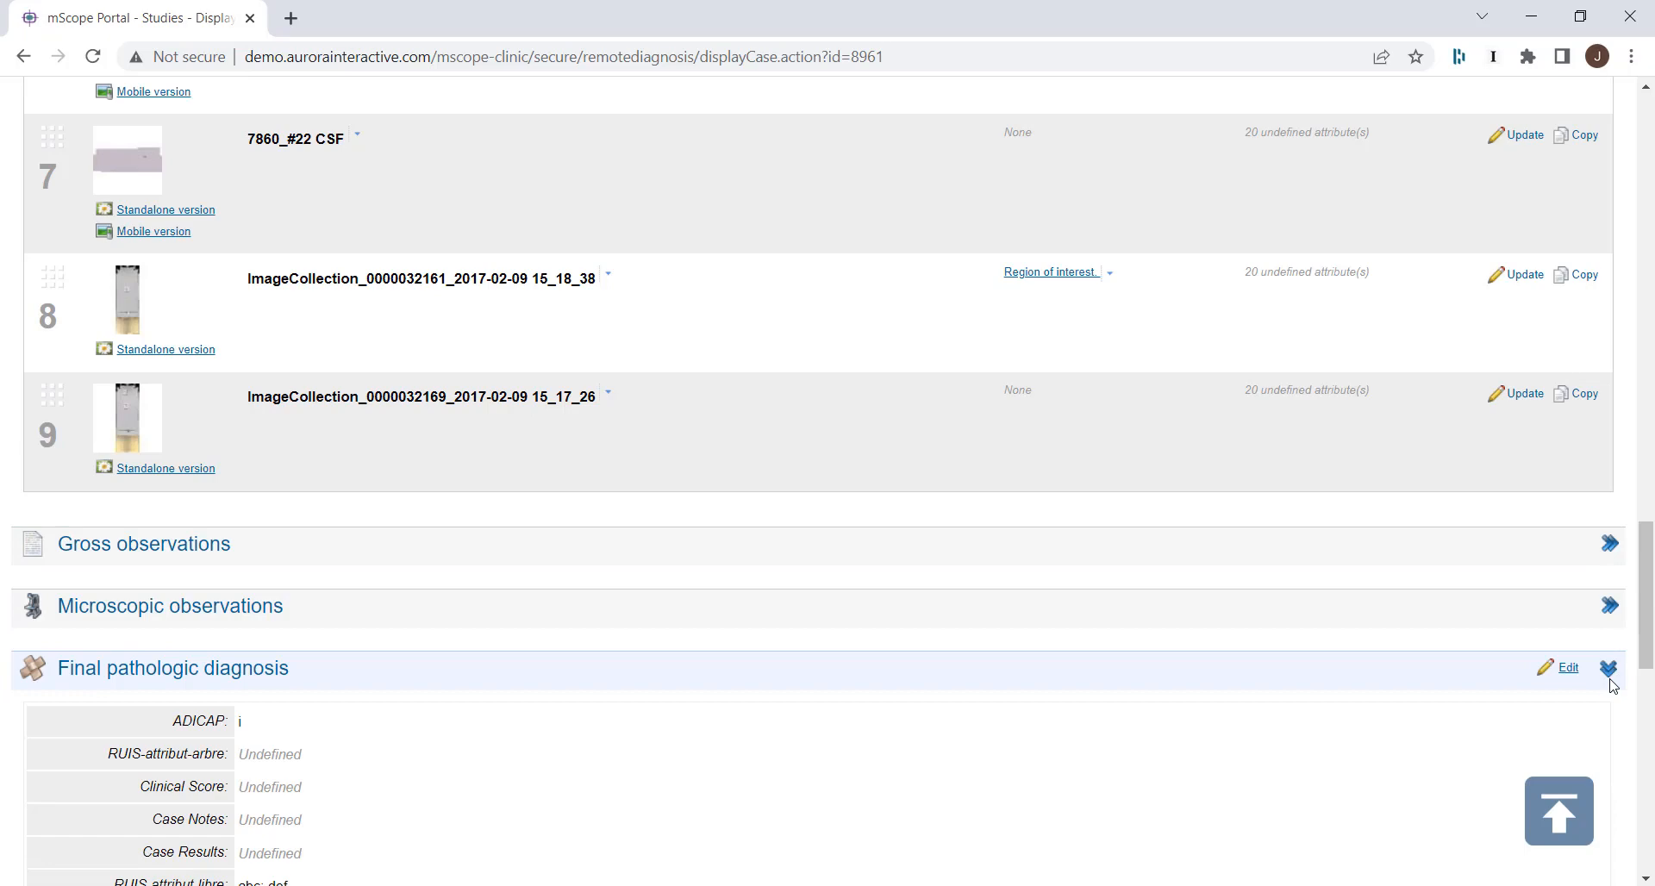
scroll(1607, 668, "up", 20)
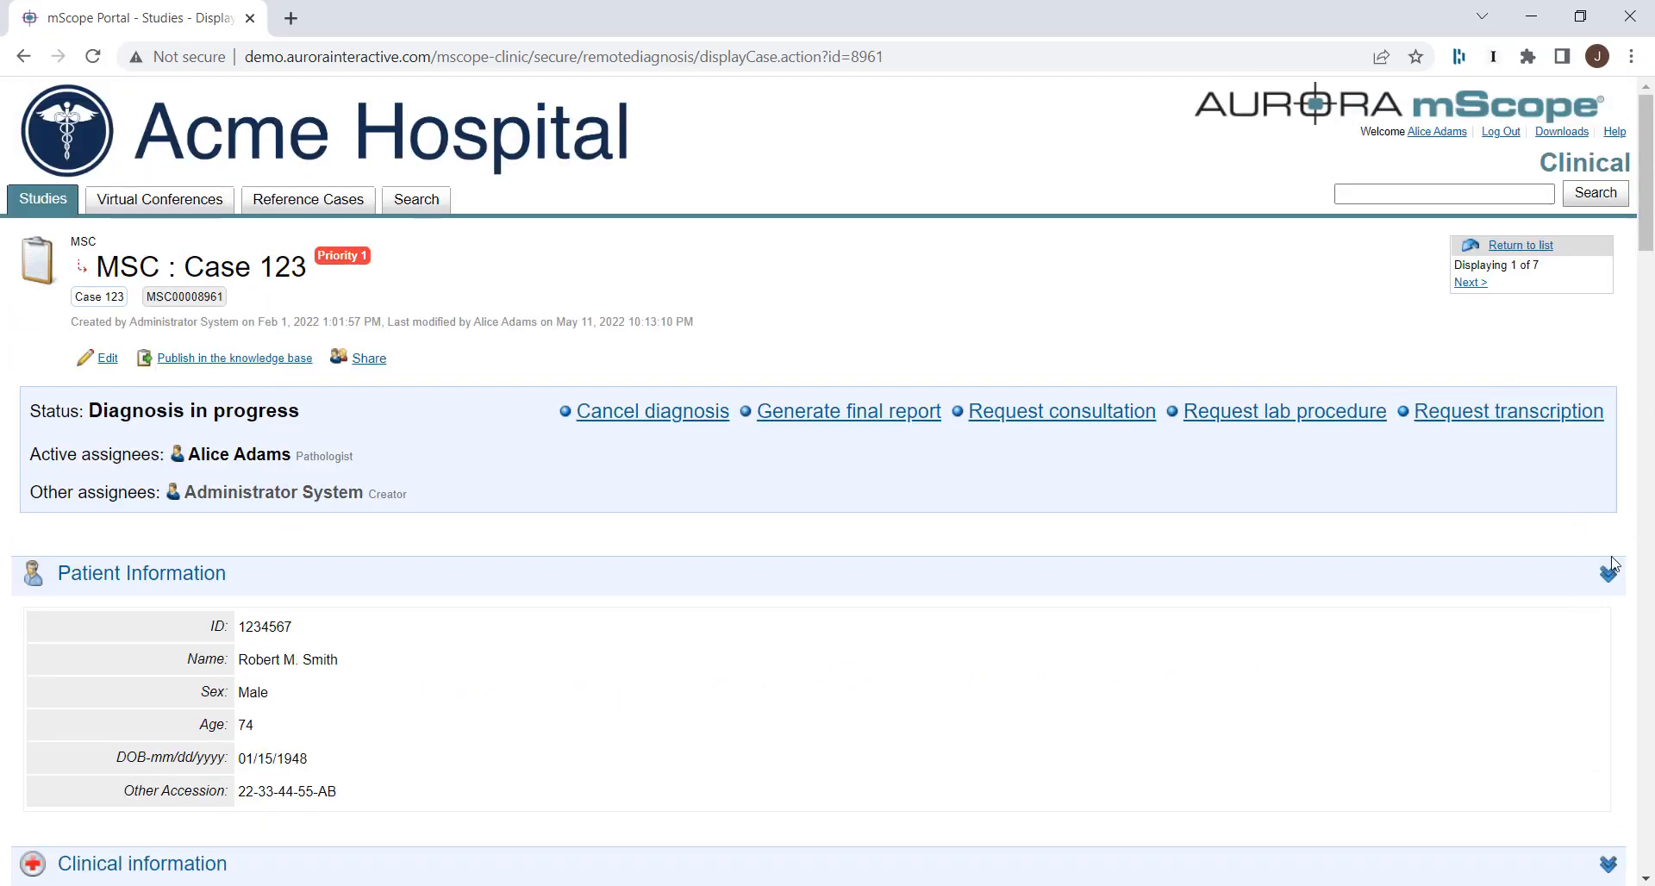
left_click(1608, 574)
left_click(1609, 636)
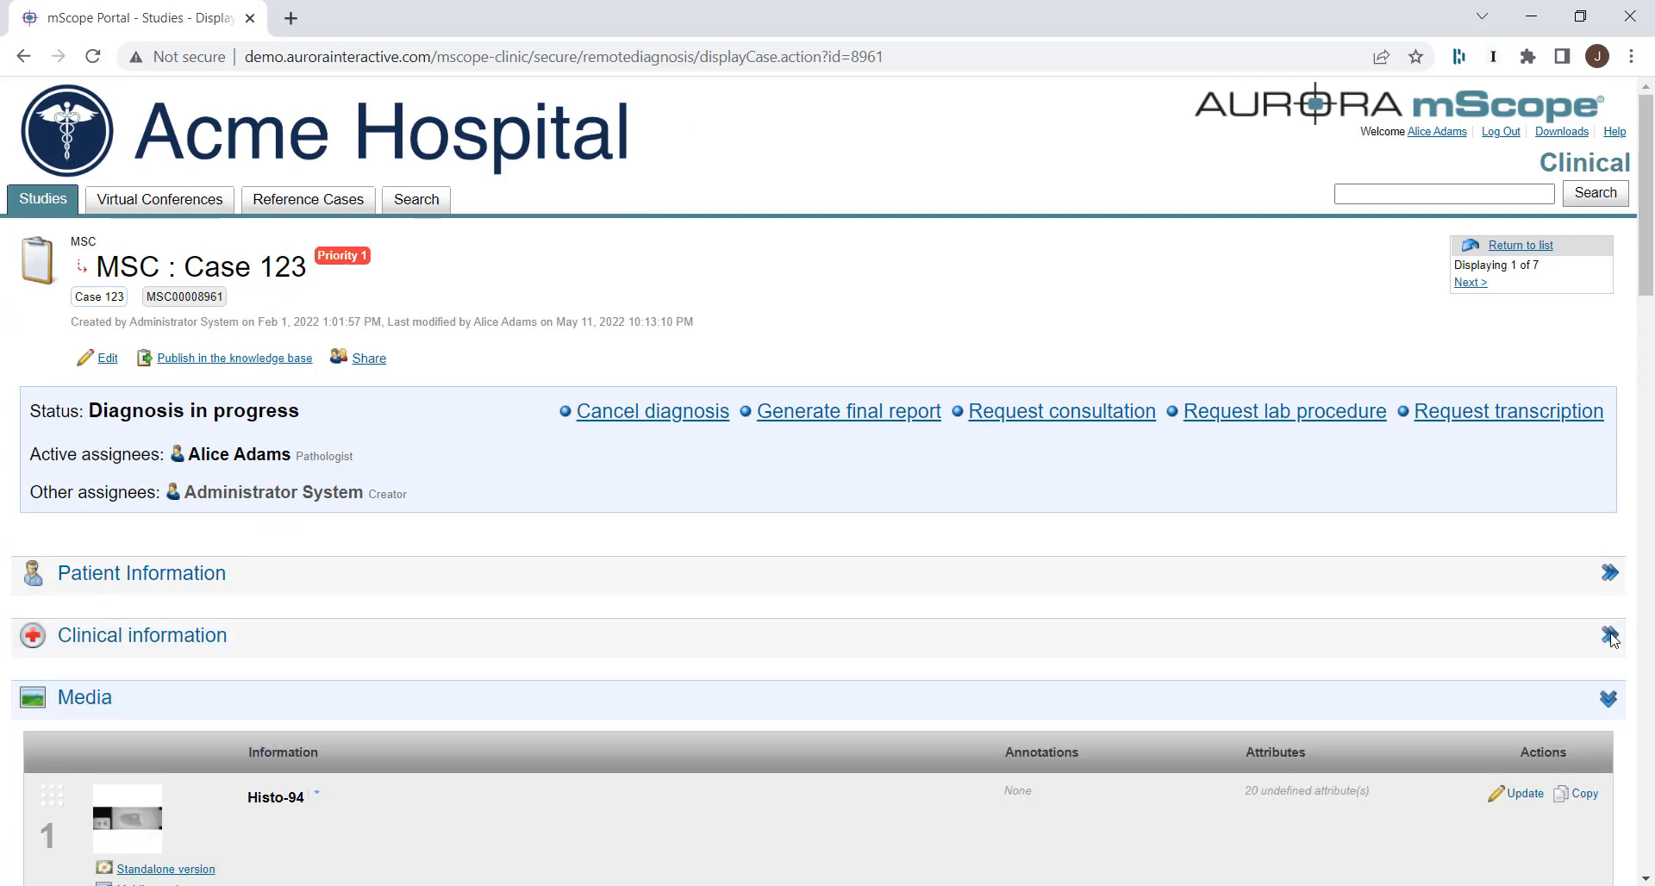
left_click(1608, 698)
scroll(1603, 694, "down", 6)
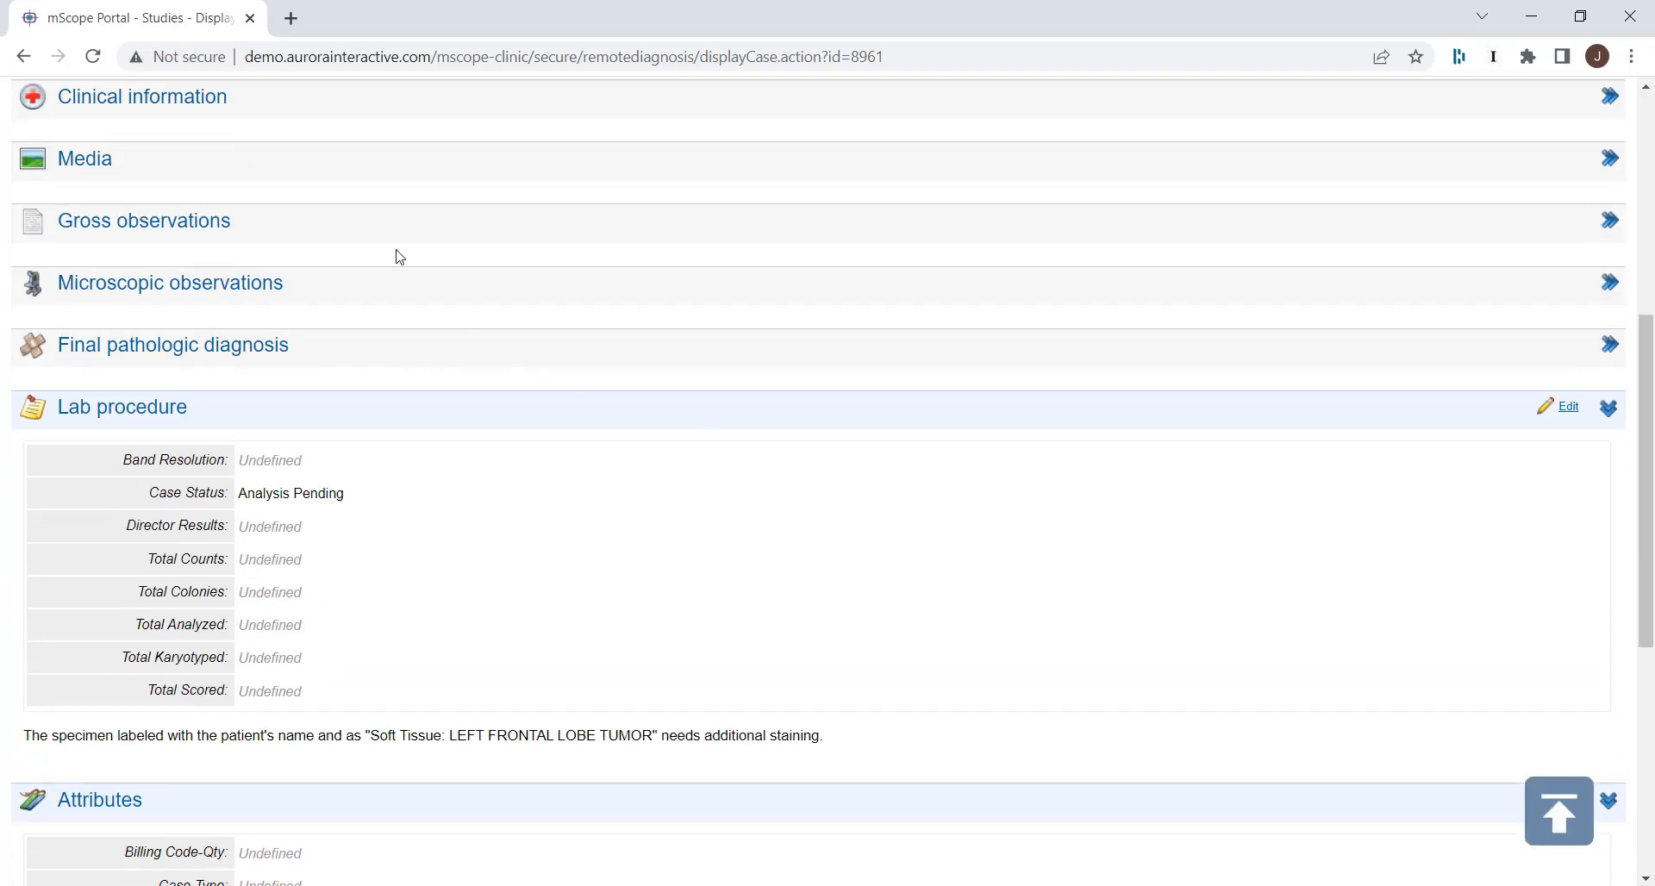
left_click(1608, 409)
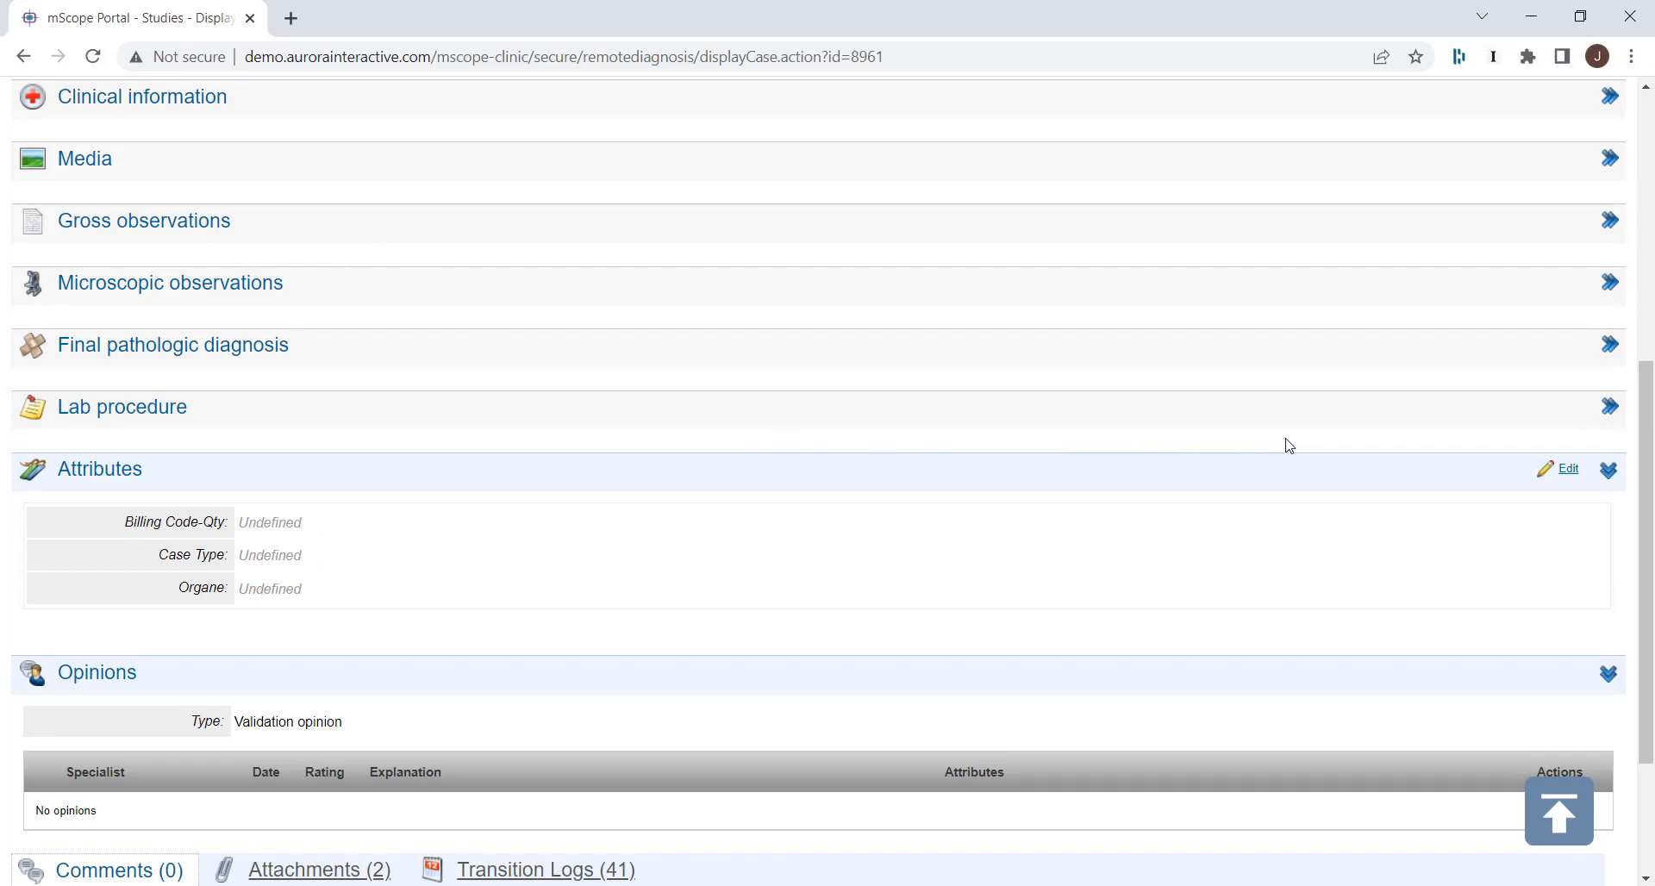
left_click(1607, 472)
Generate the final report for Case 123 and approve its creation as a PDF.
scroll(288, 592, "up", 5)
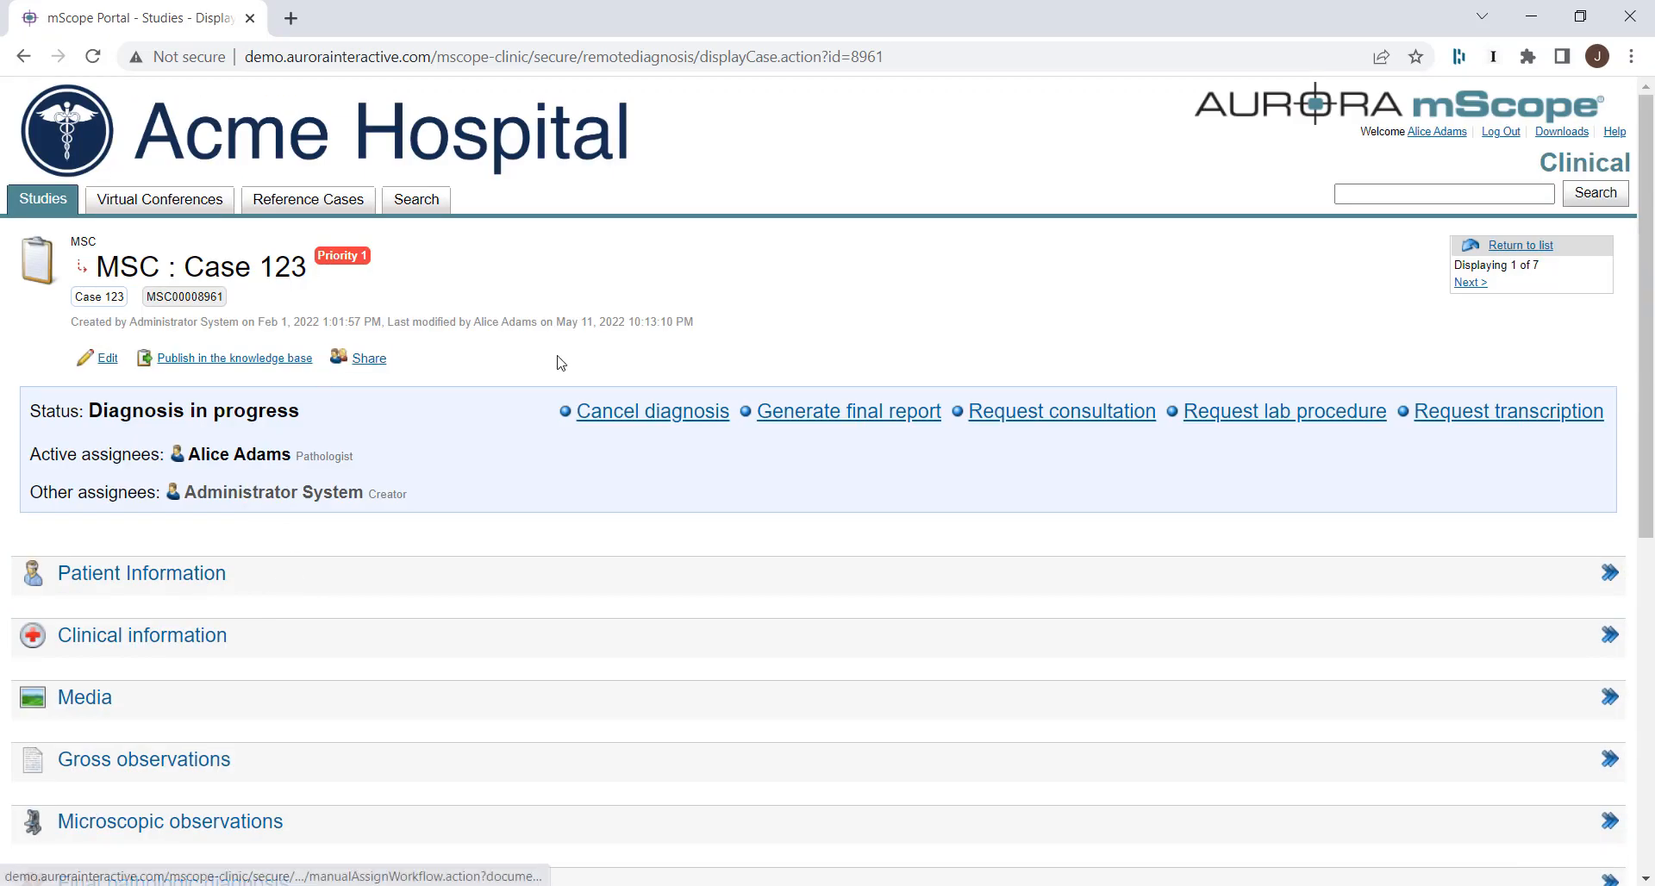
left_click(811, 412)
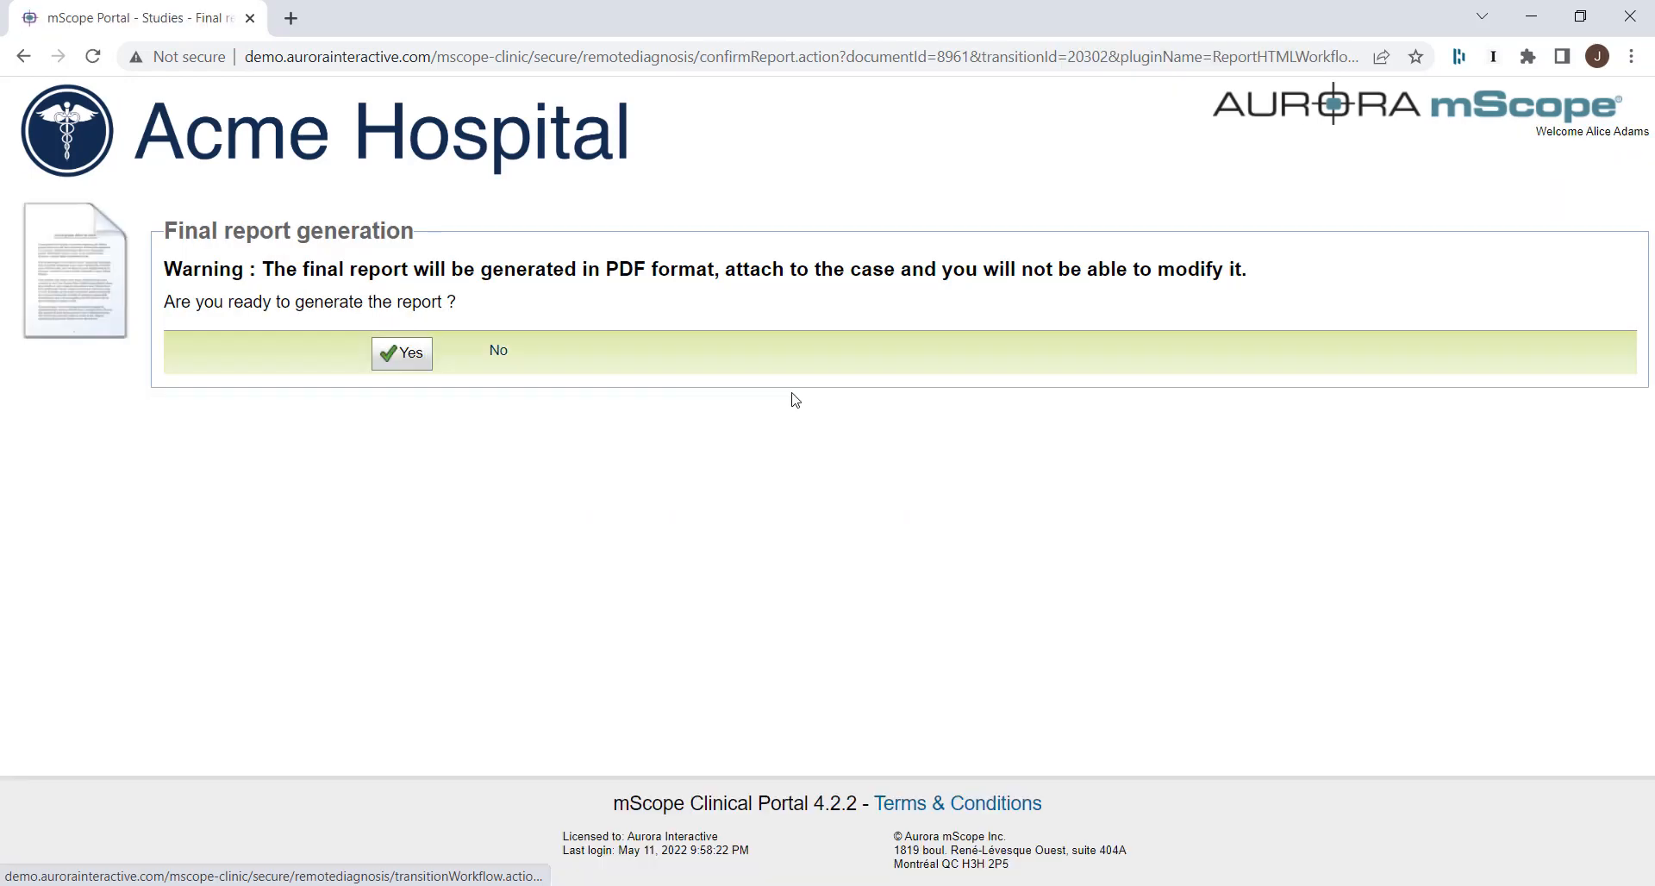
left_click(403, 369)
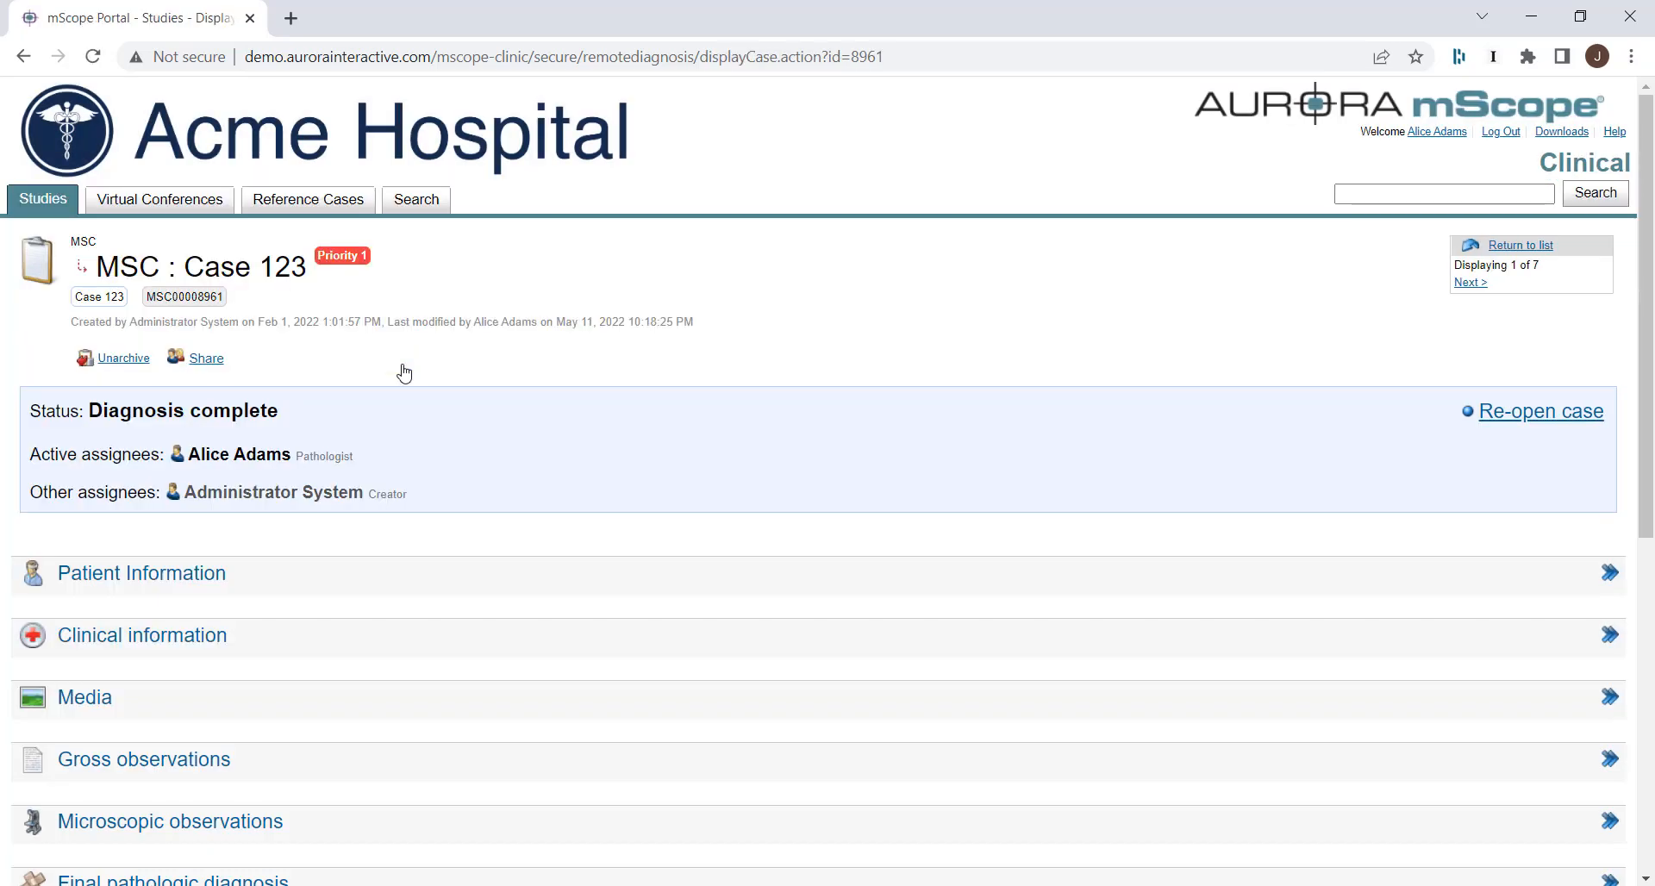
Show the case's attachments and open the diagnosis report dated May 11, 2022 10:18 PM.
scroll(403, 371, "down", 6)
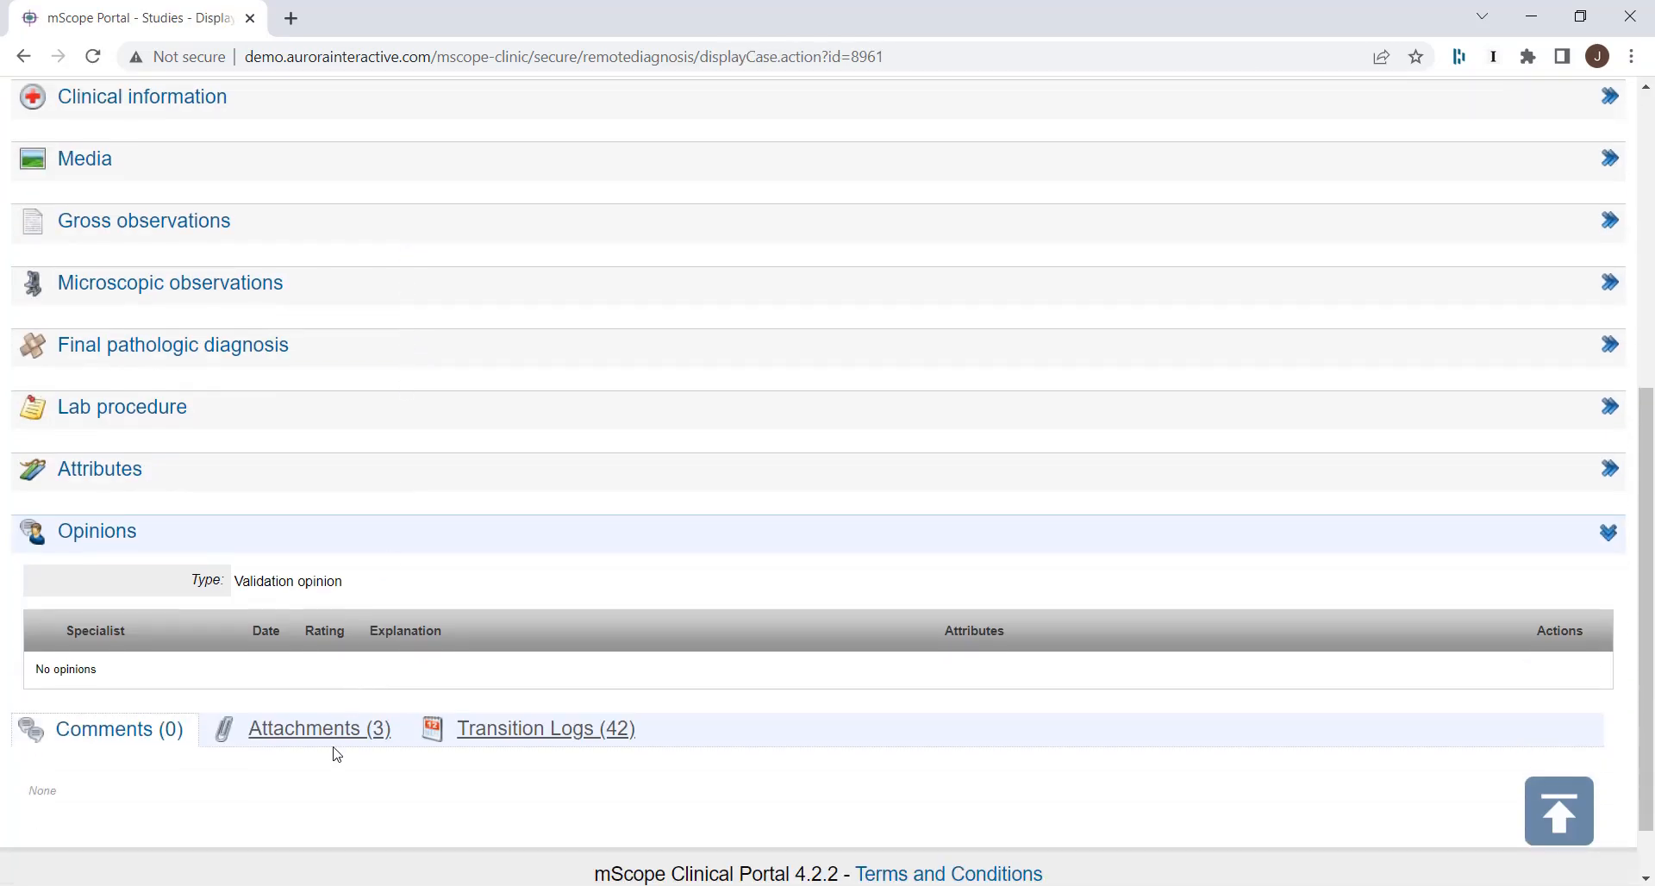
left_click(313, 747)
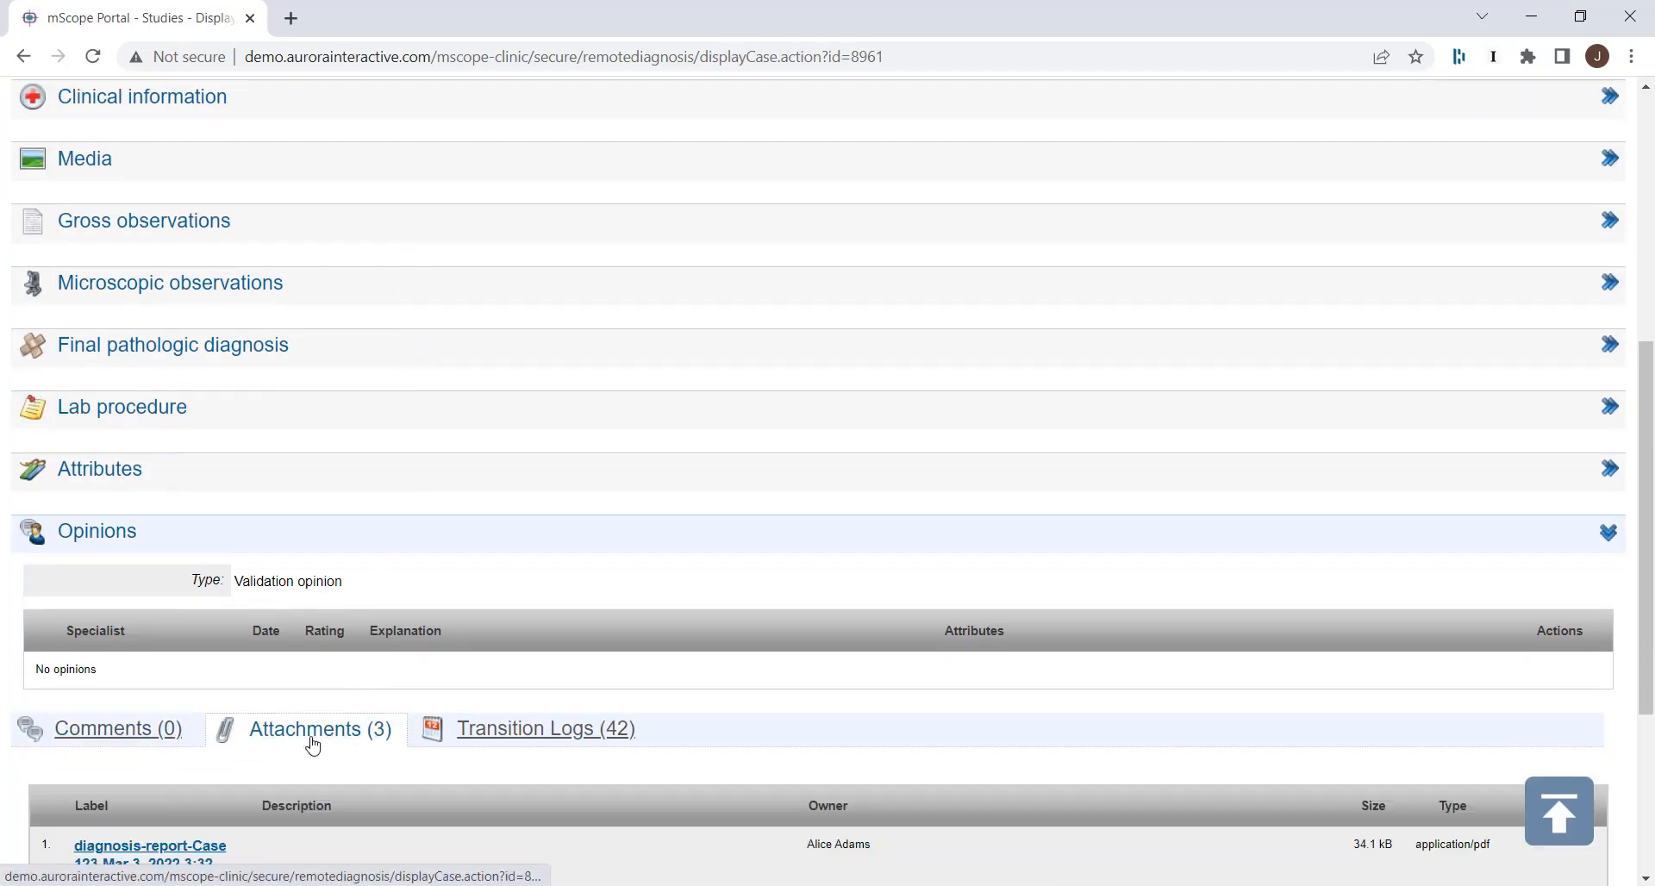
scroll(310, 743, "down", 4)
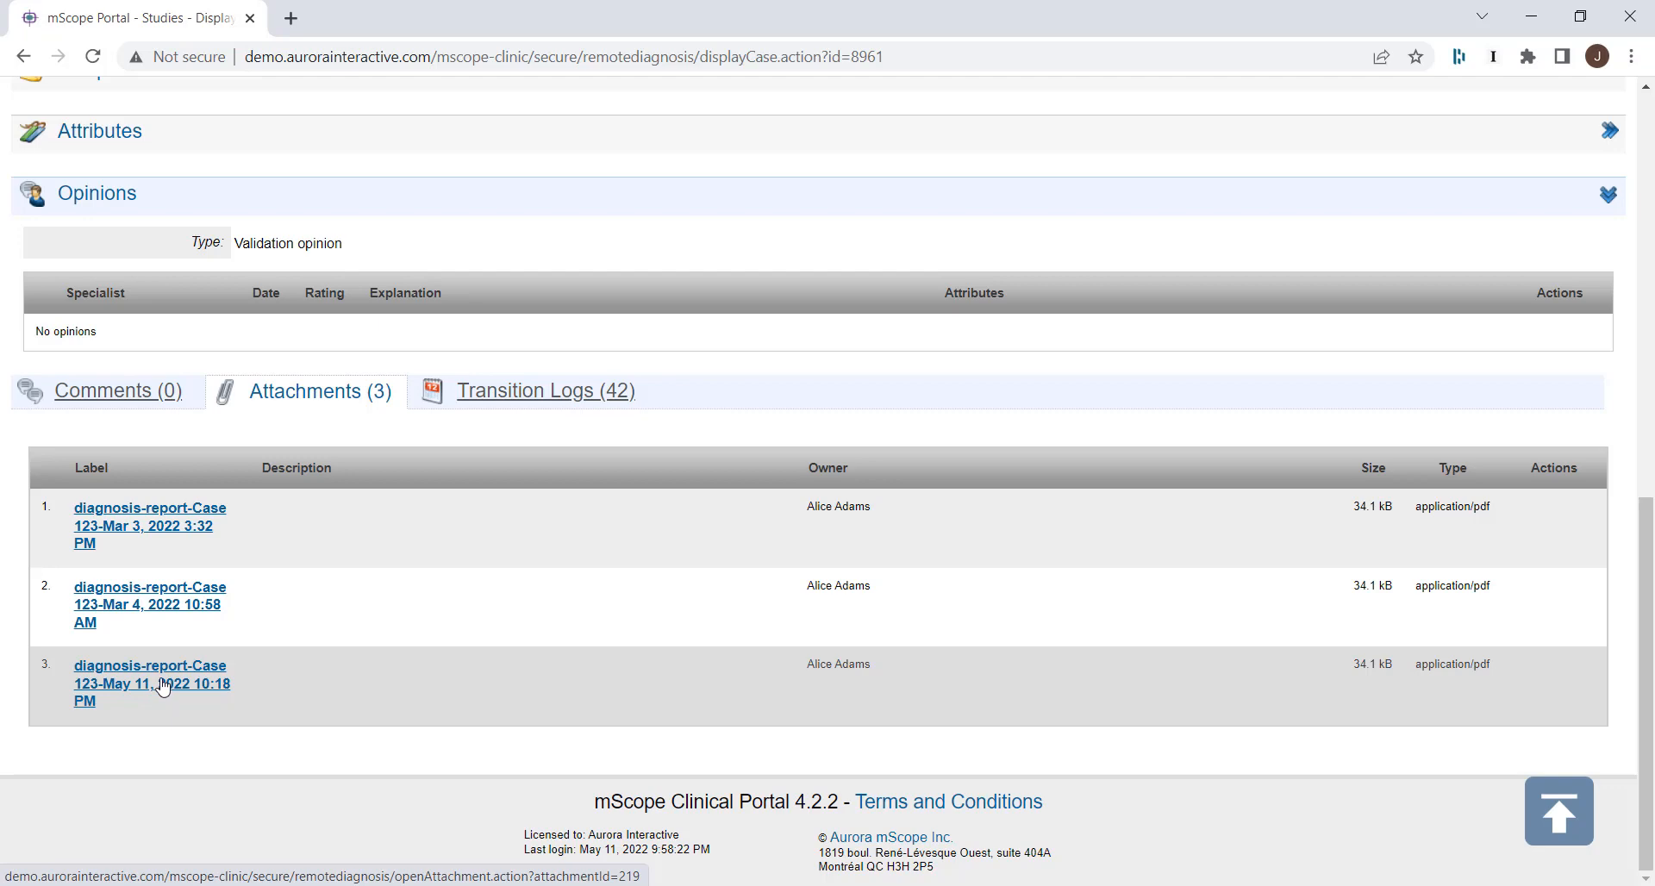
left_click(163, 686)
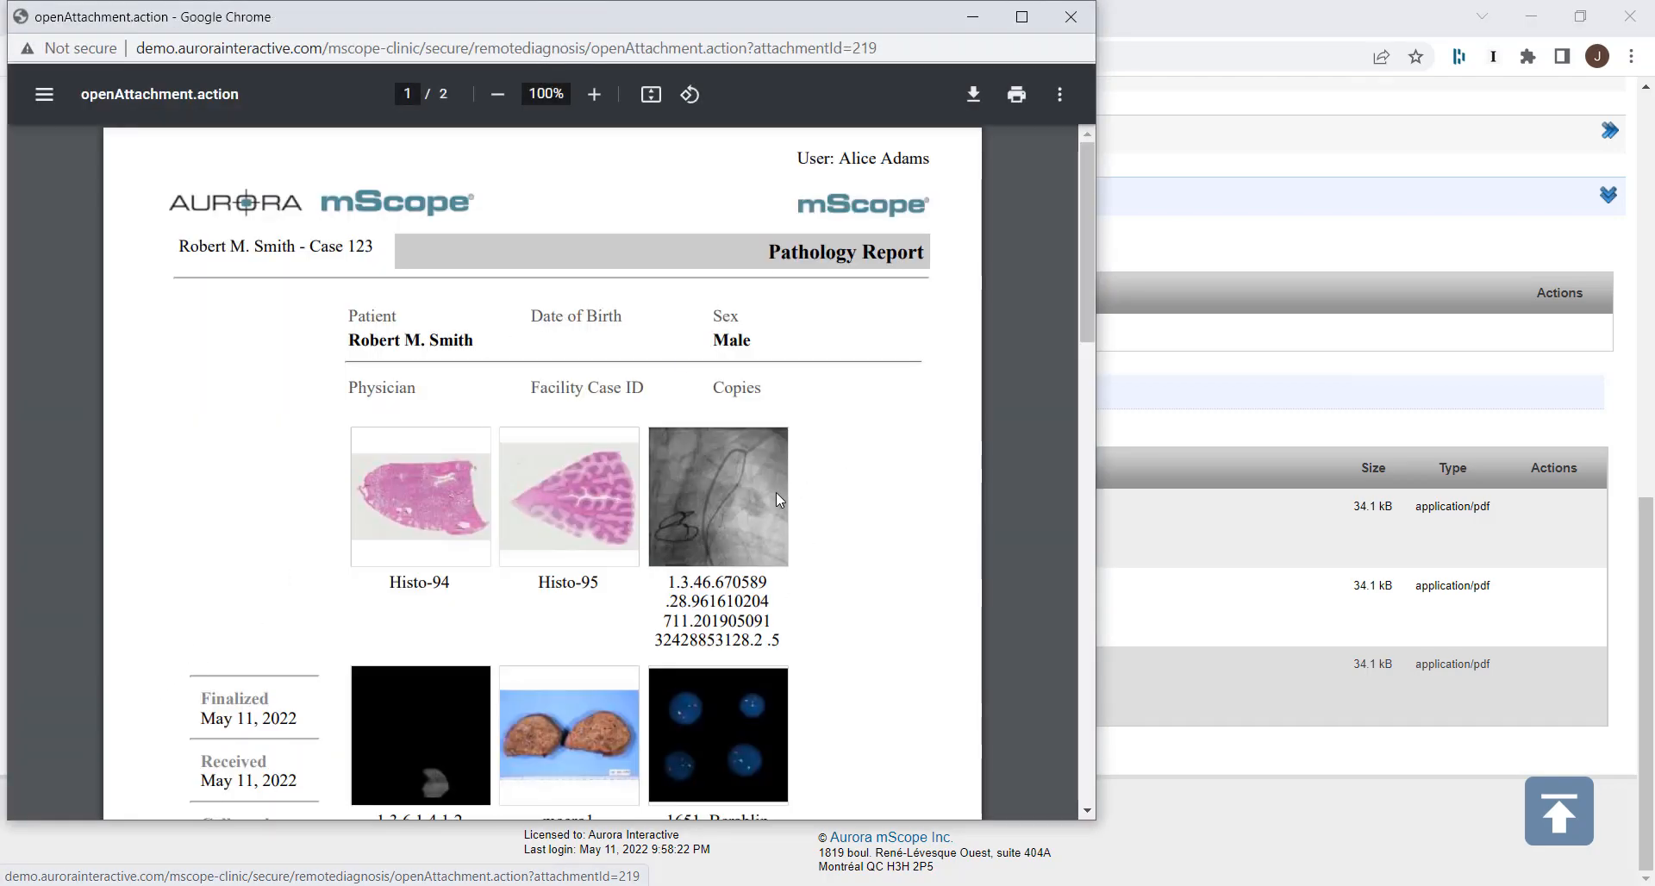
Look through both pages of the pathology report, including its images, gross description and signature, and close the report.
scroll(778, 493, "down", 4)
scroll(774, 485, "down", 10)
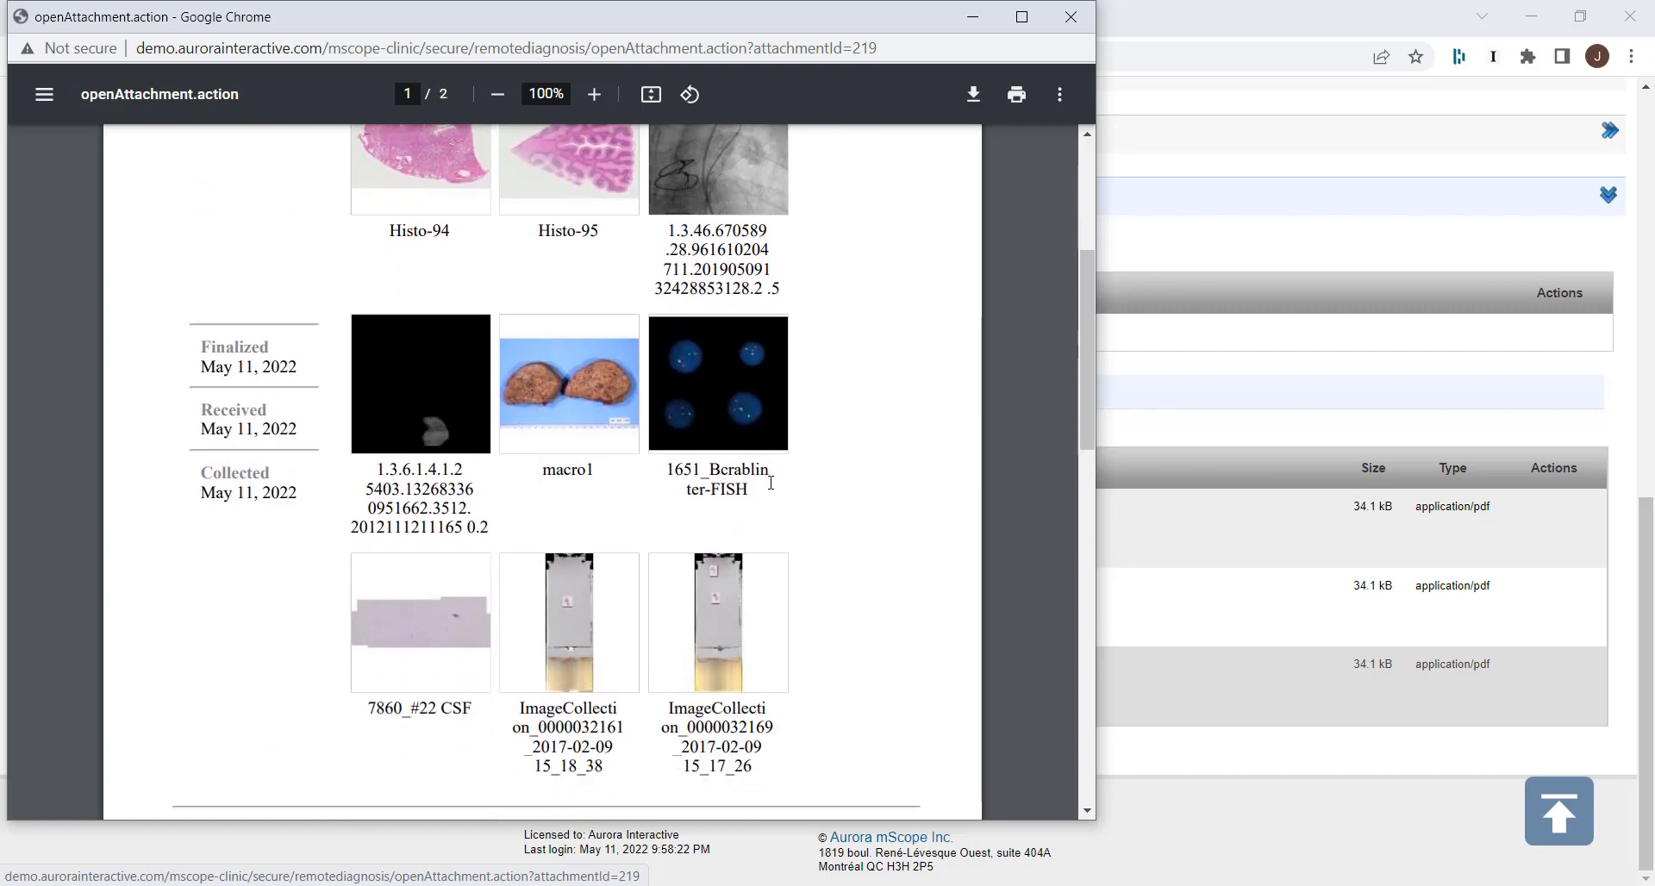
scroll(442, 504, "down", 4)
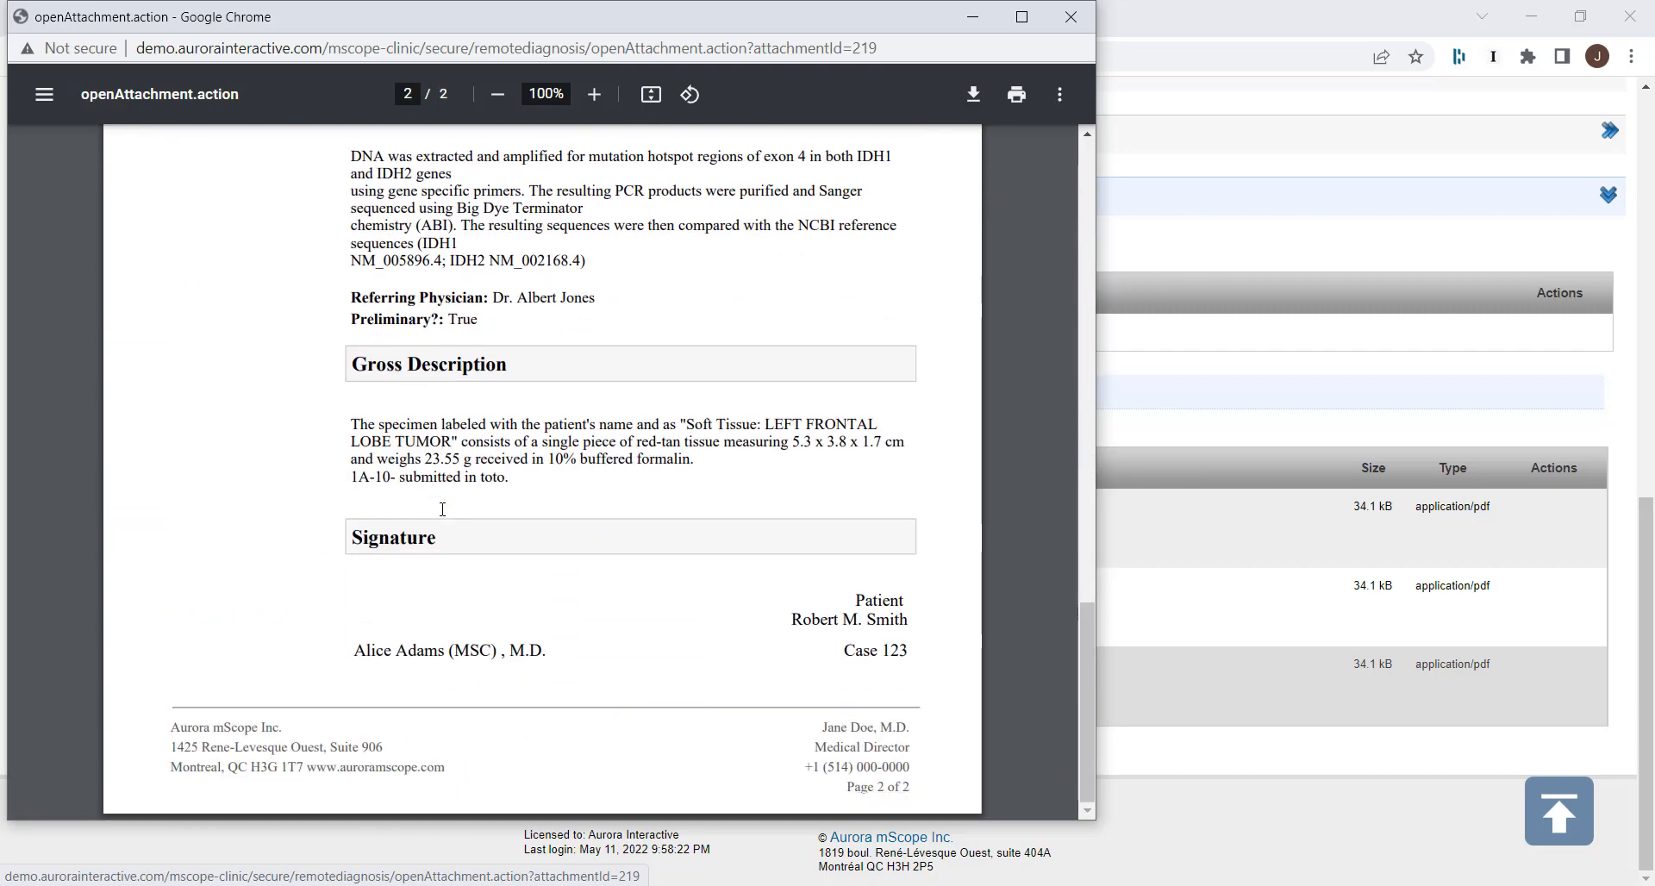
scroll(442, 508, "up", 20)
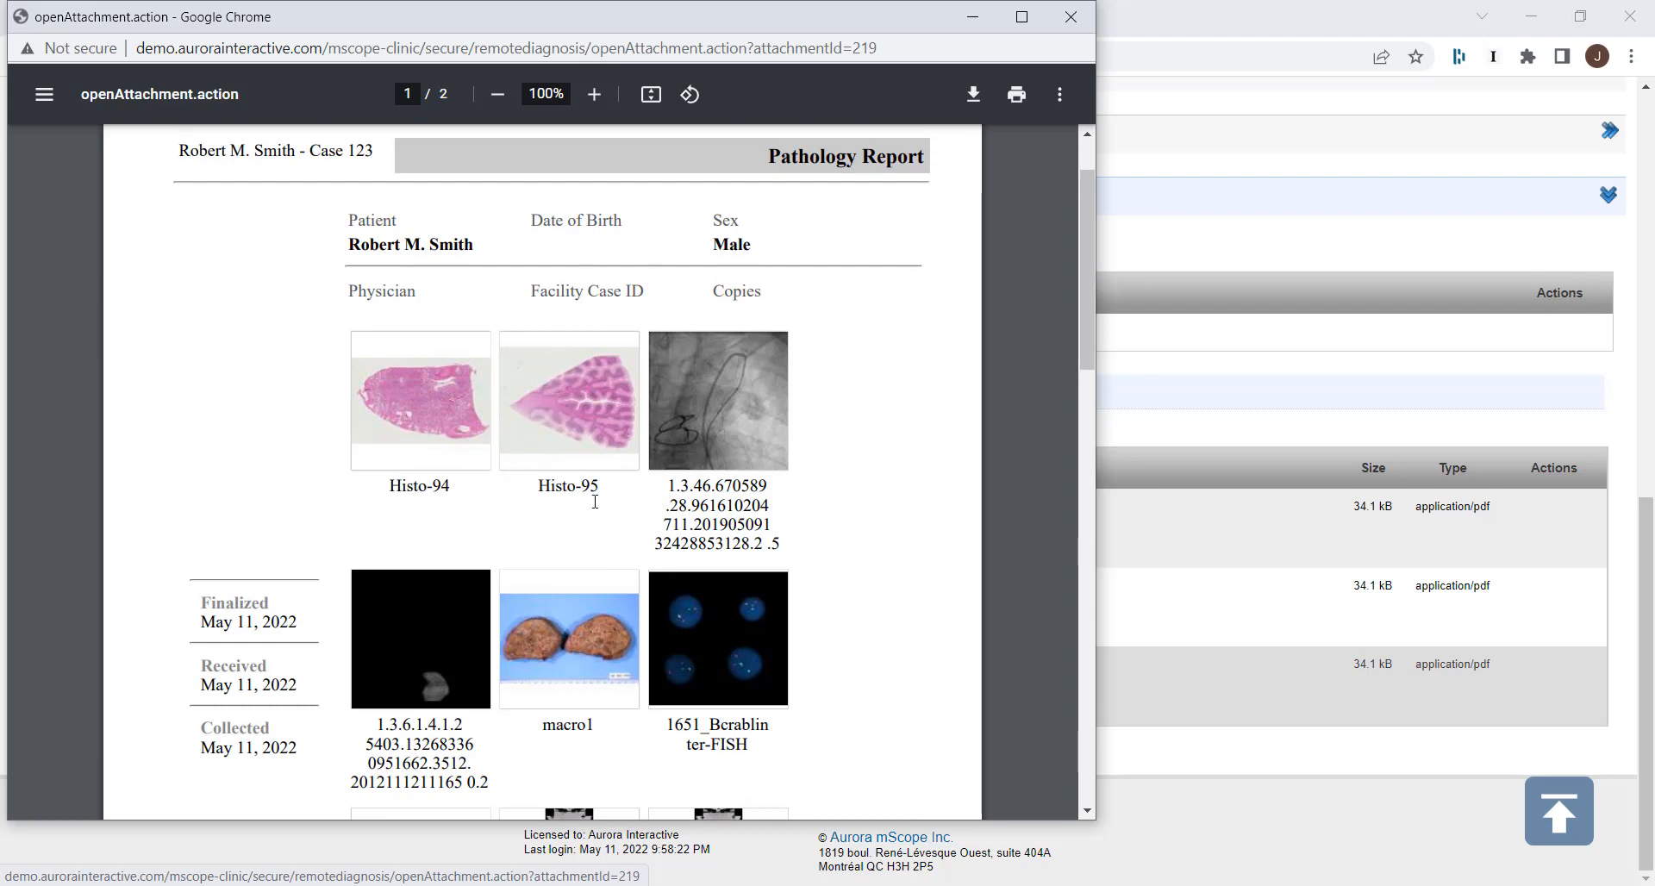
left_click(1071, 16)
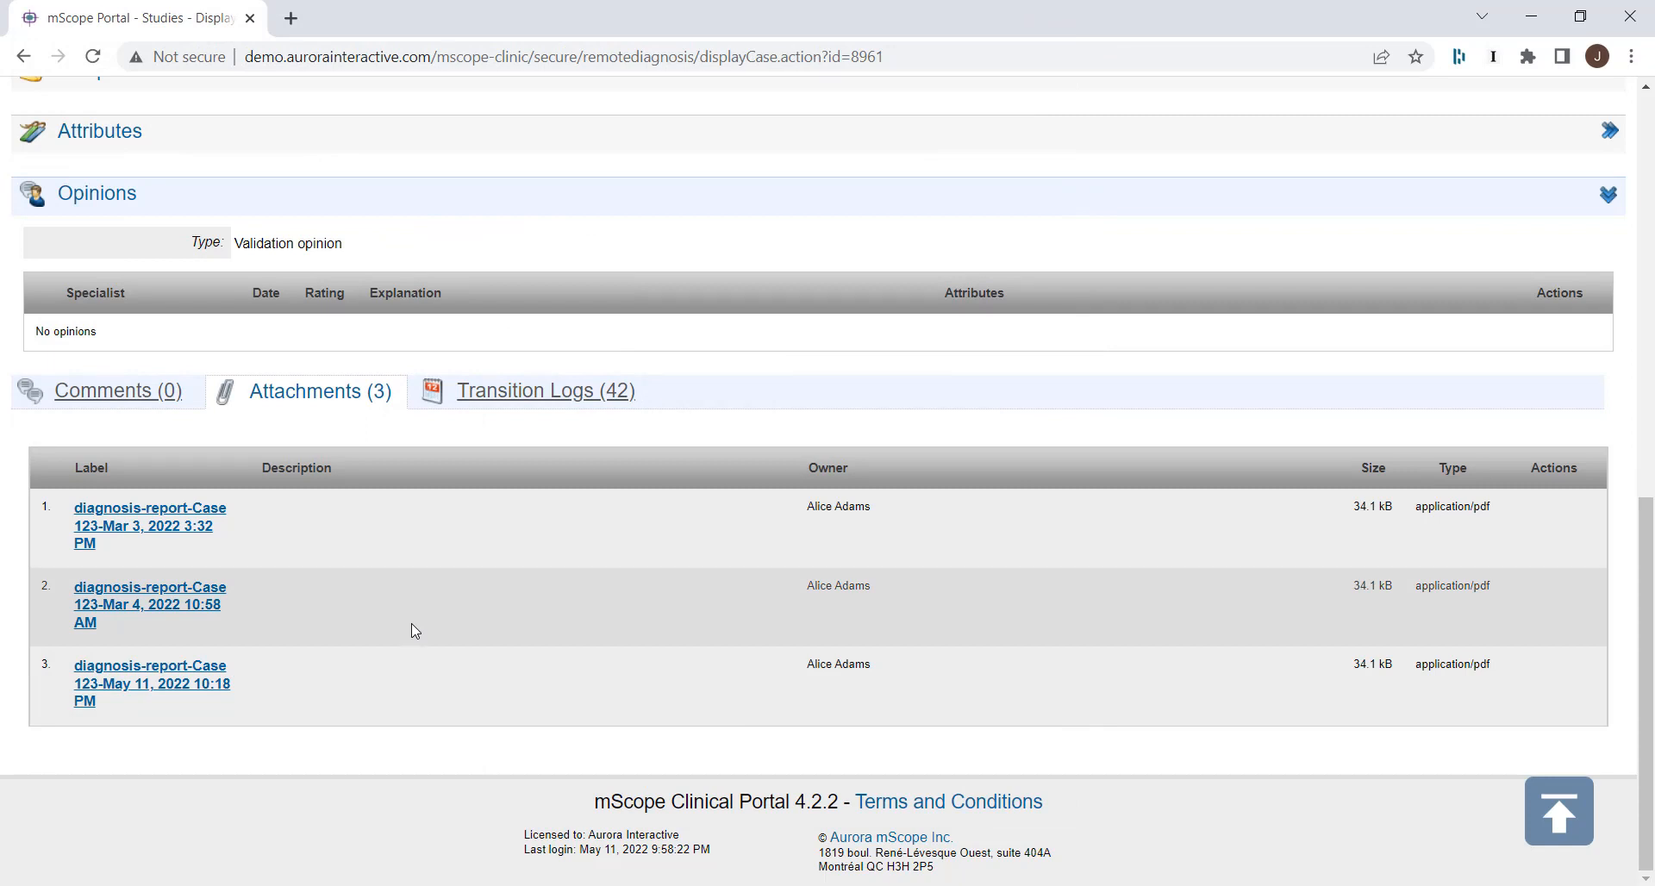
Re-open Case 123 for diagnosis.
key("Home")
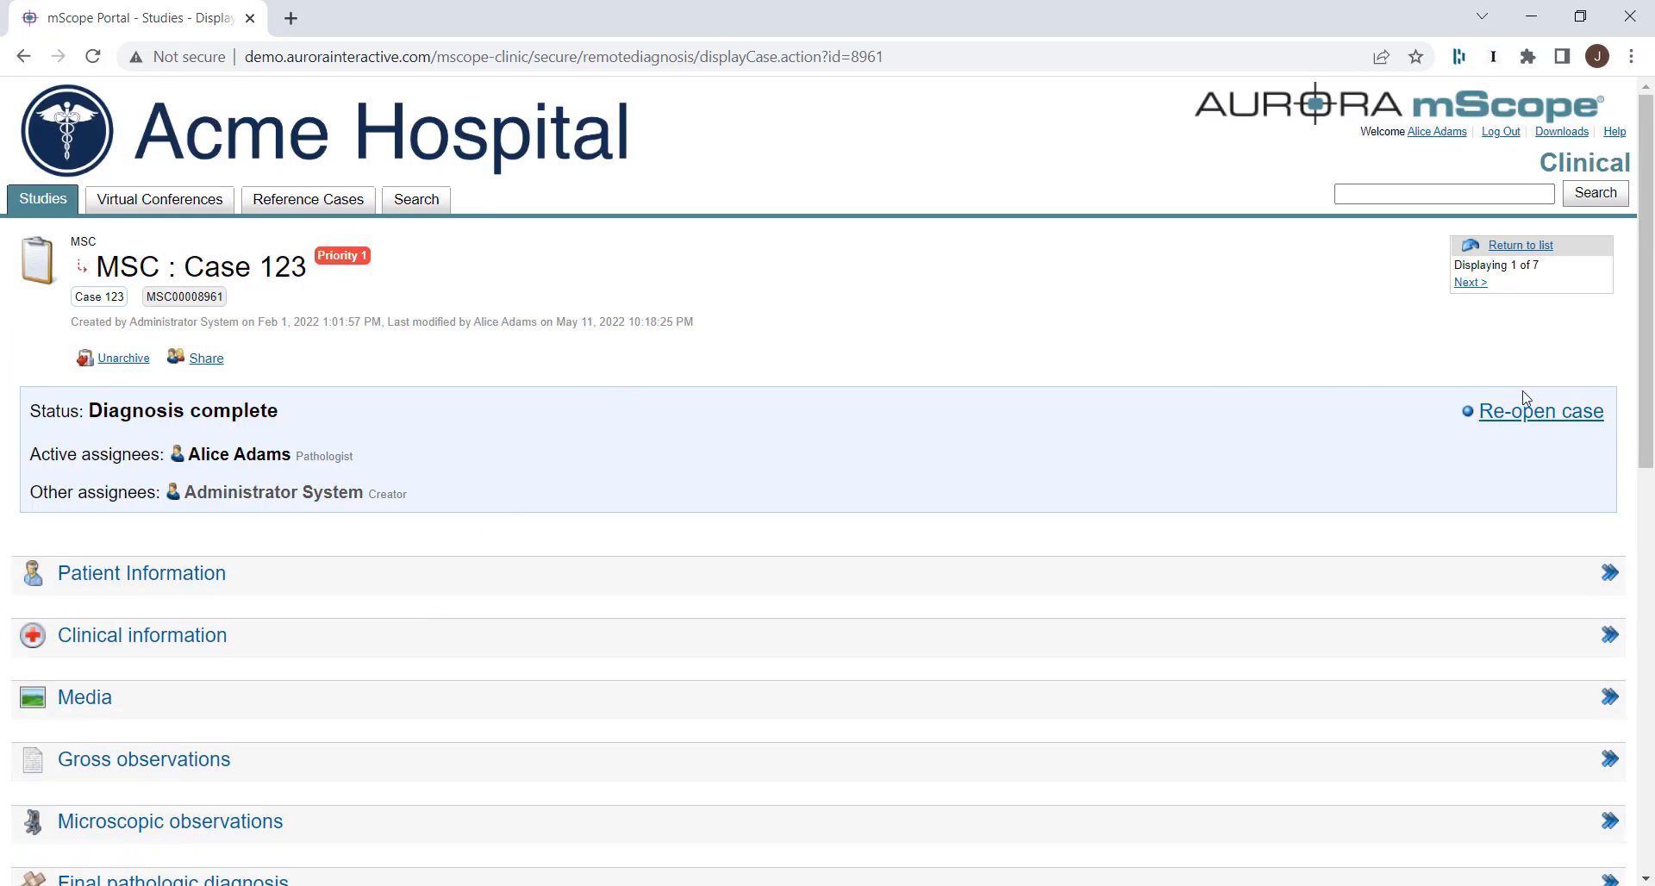
left_click(1555, 414)
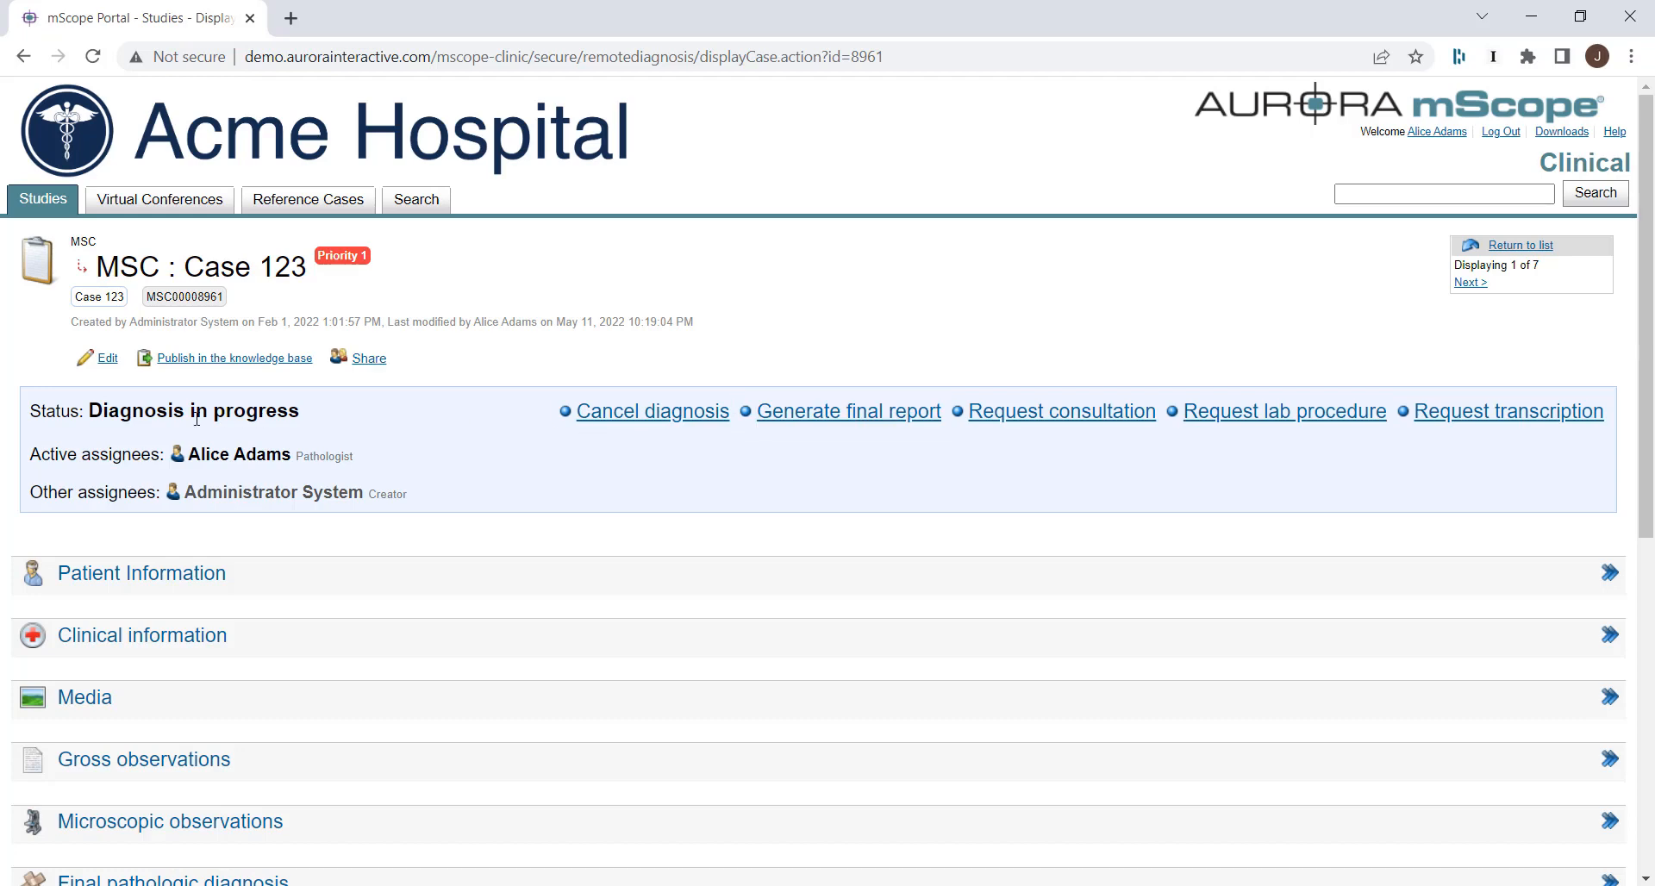
Expand the Final pathologic diagnosis section and show the case's attachments.
scroll(321, 688, "down", 3)
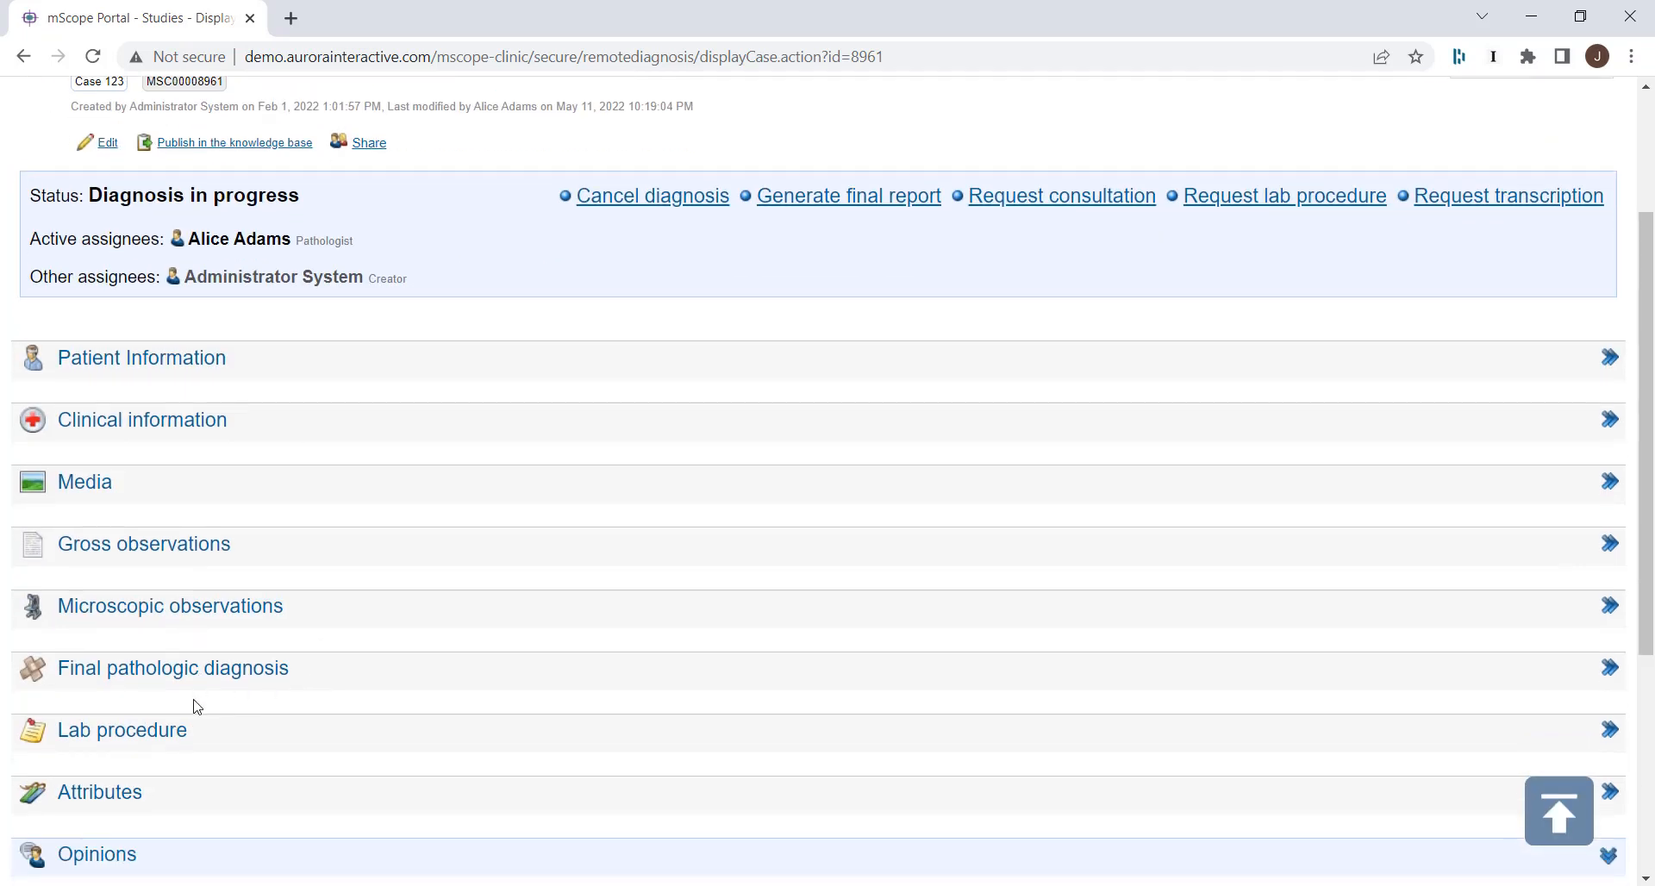
scroll(167, 750, "down", 4)
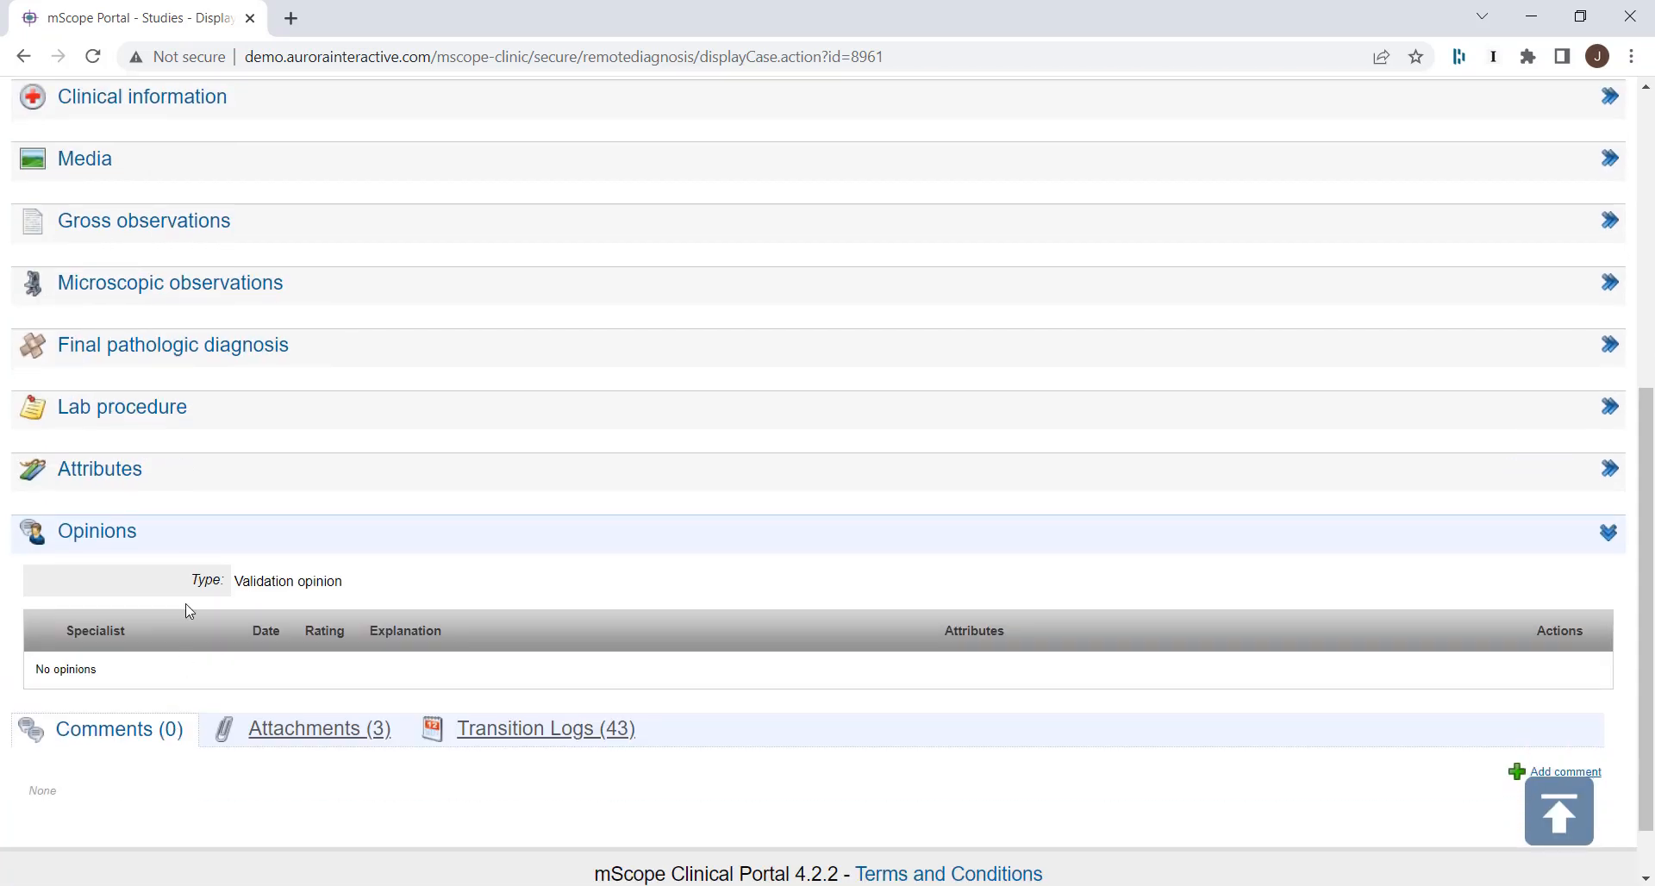
left_click(1607, 348)
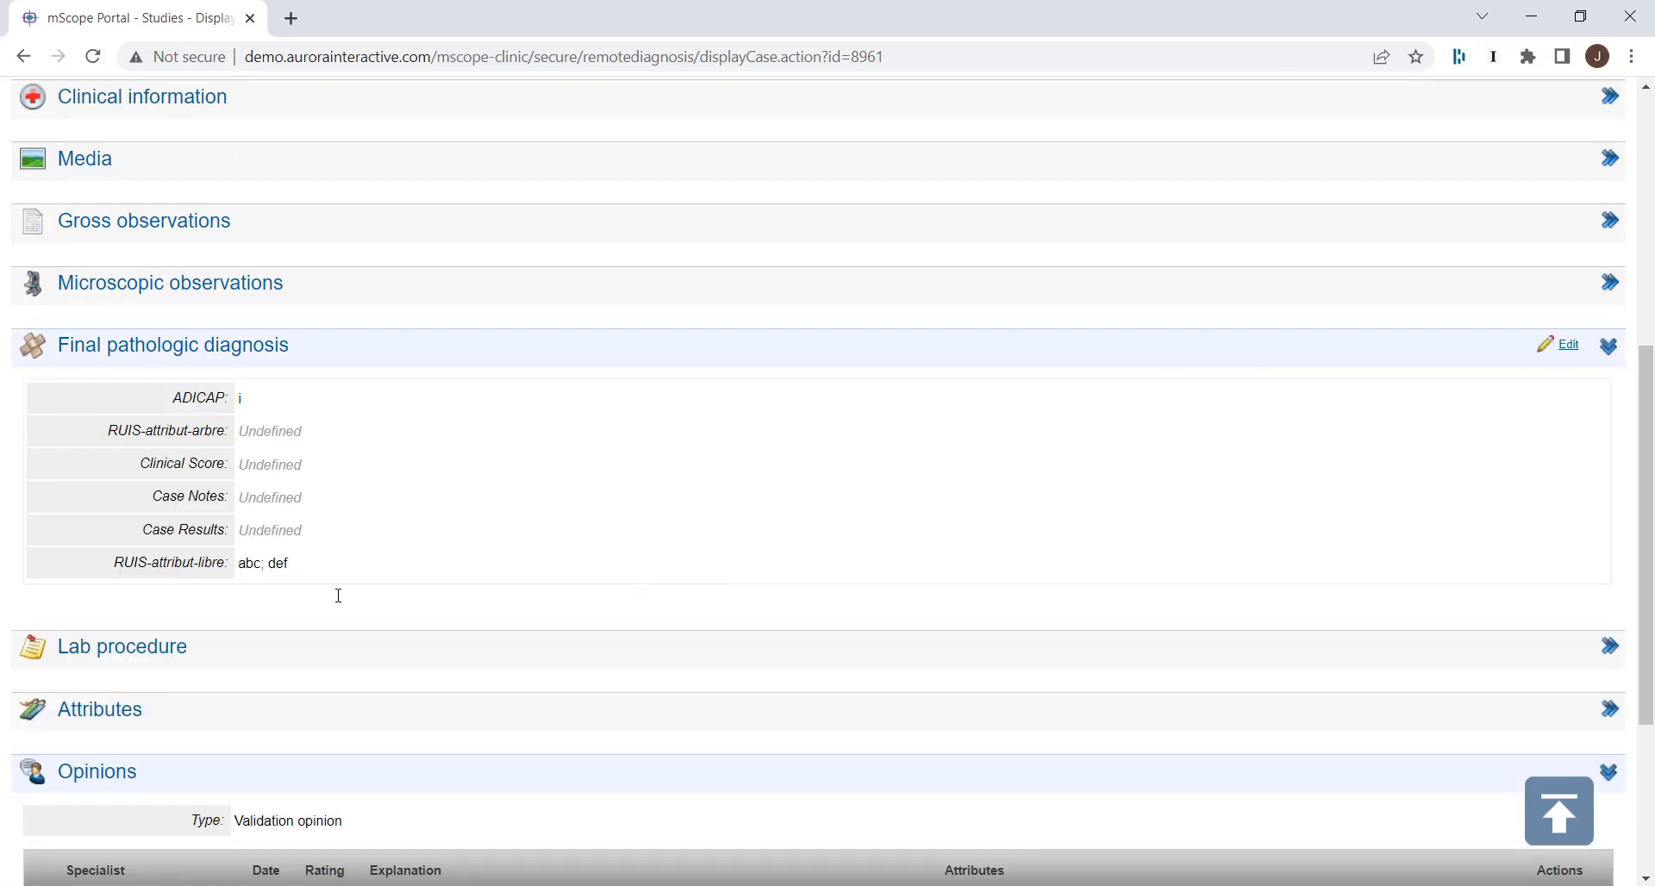
scroll(373, 687, "down", 4)
left_click(361, 665)
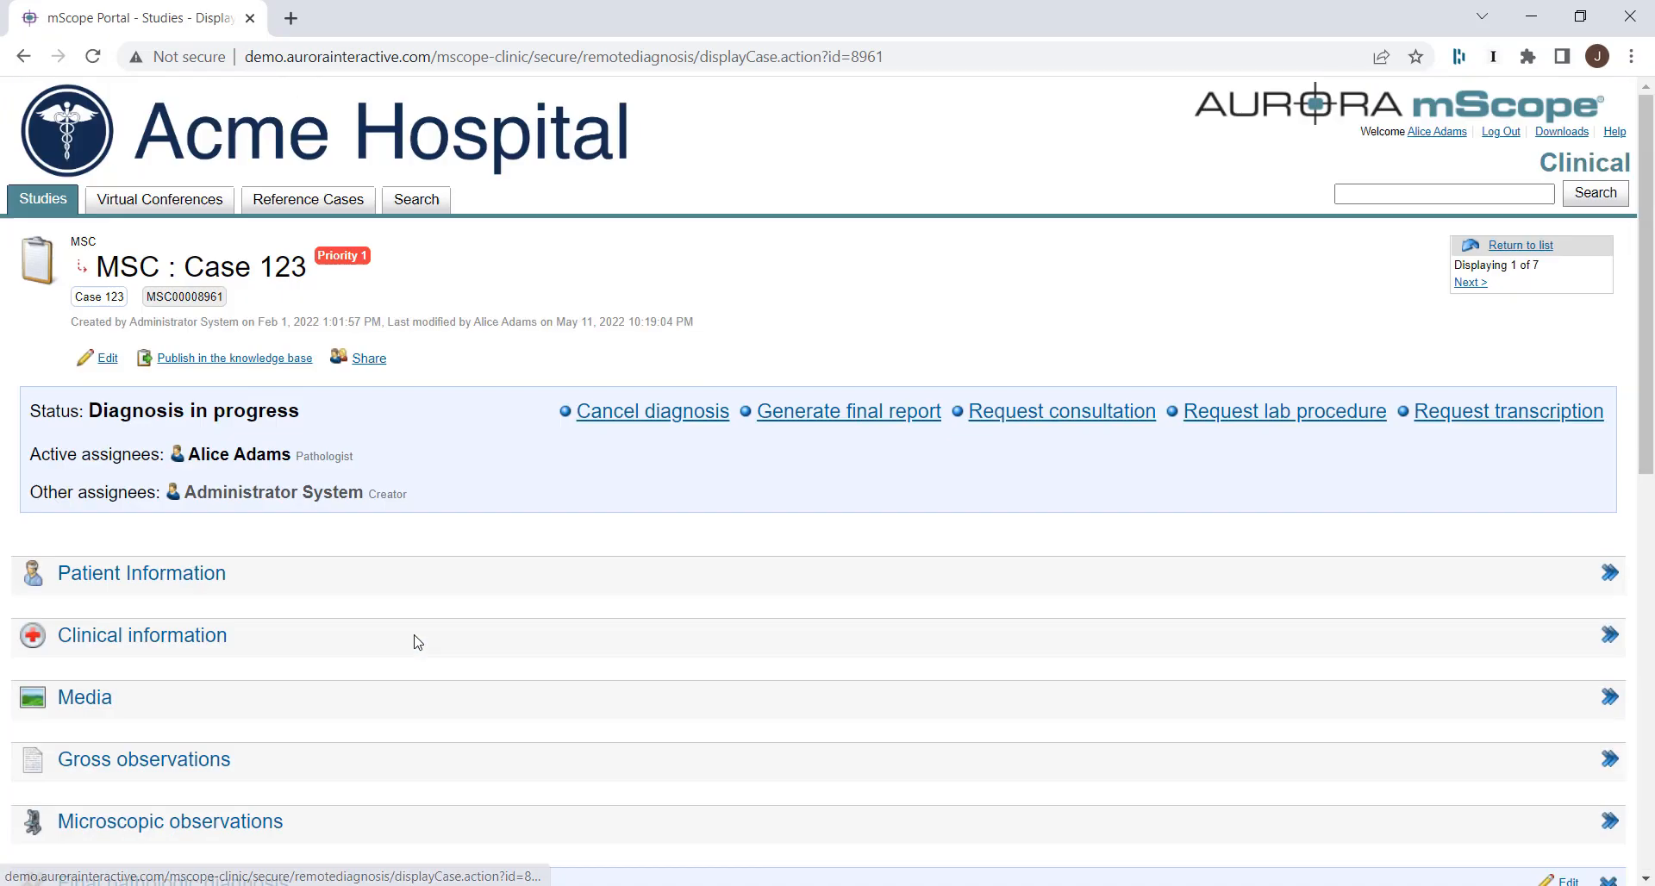